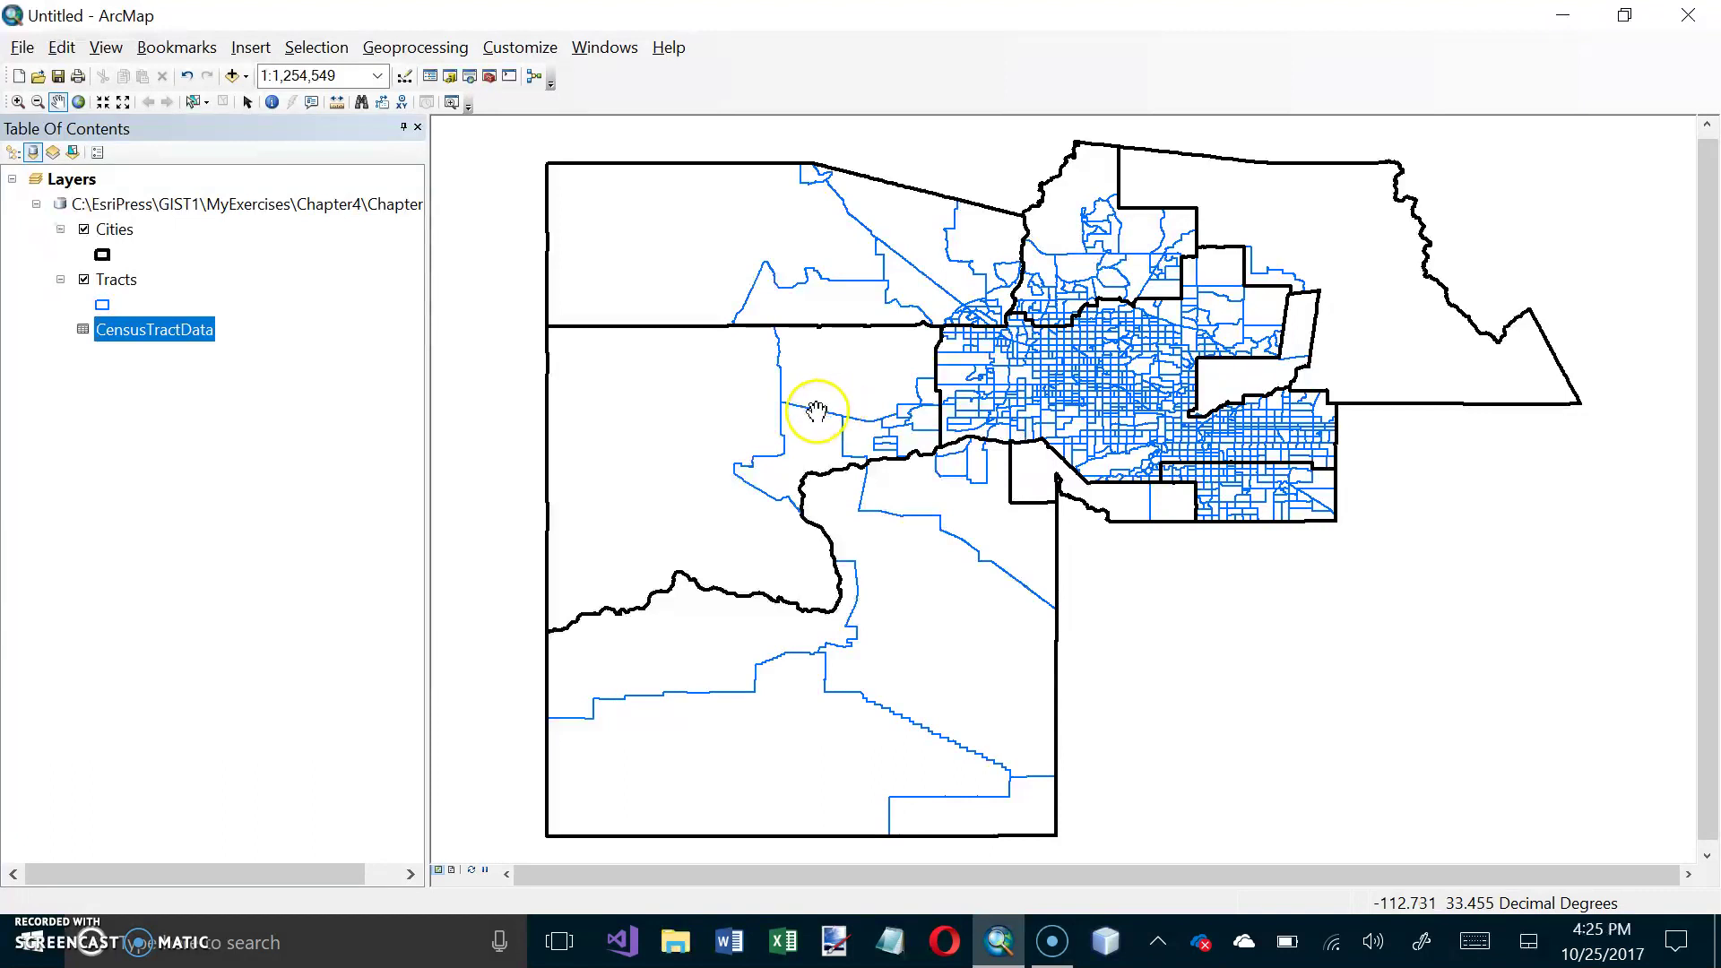
Bring up the context menu for the CensusTractData table in the Table Of Contents.
{"action": "right_click", "coordinate": [205, 339]}
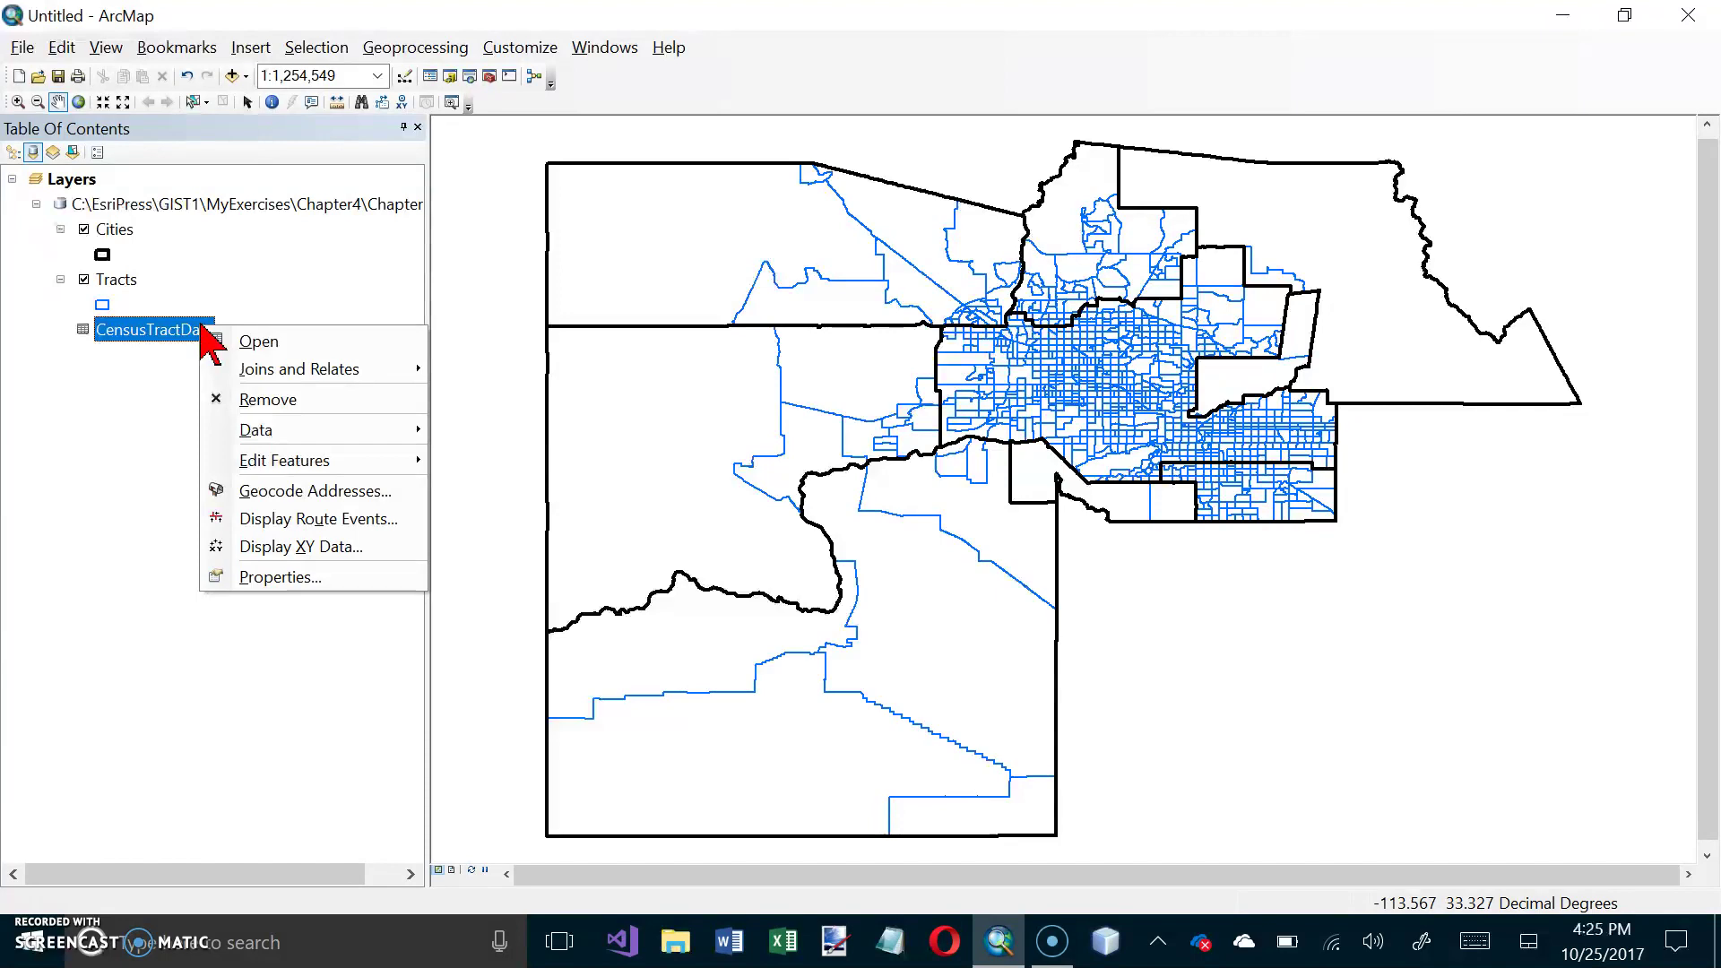
{"action": "left_click", "coordinate": [258, 342]}
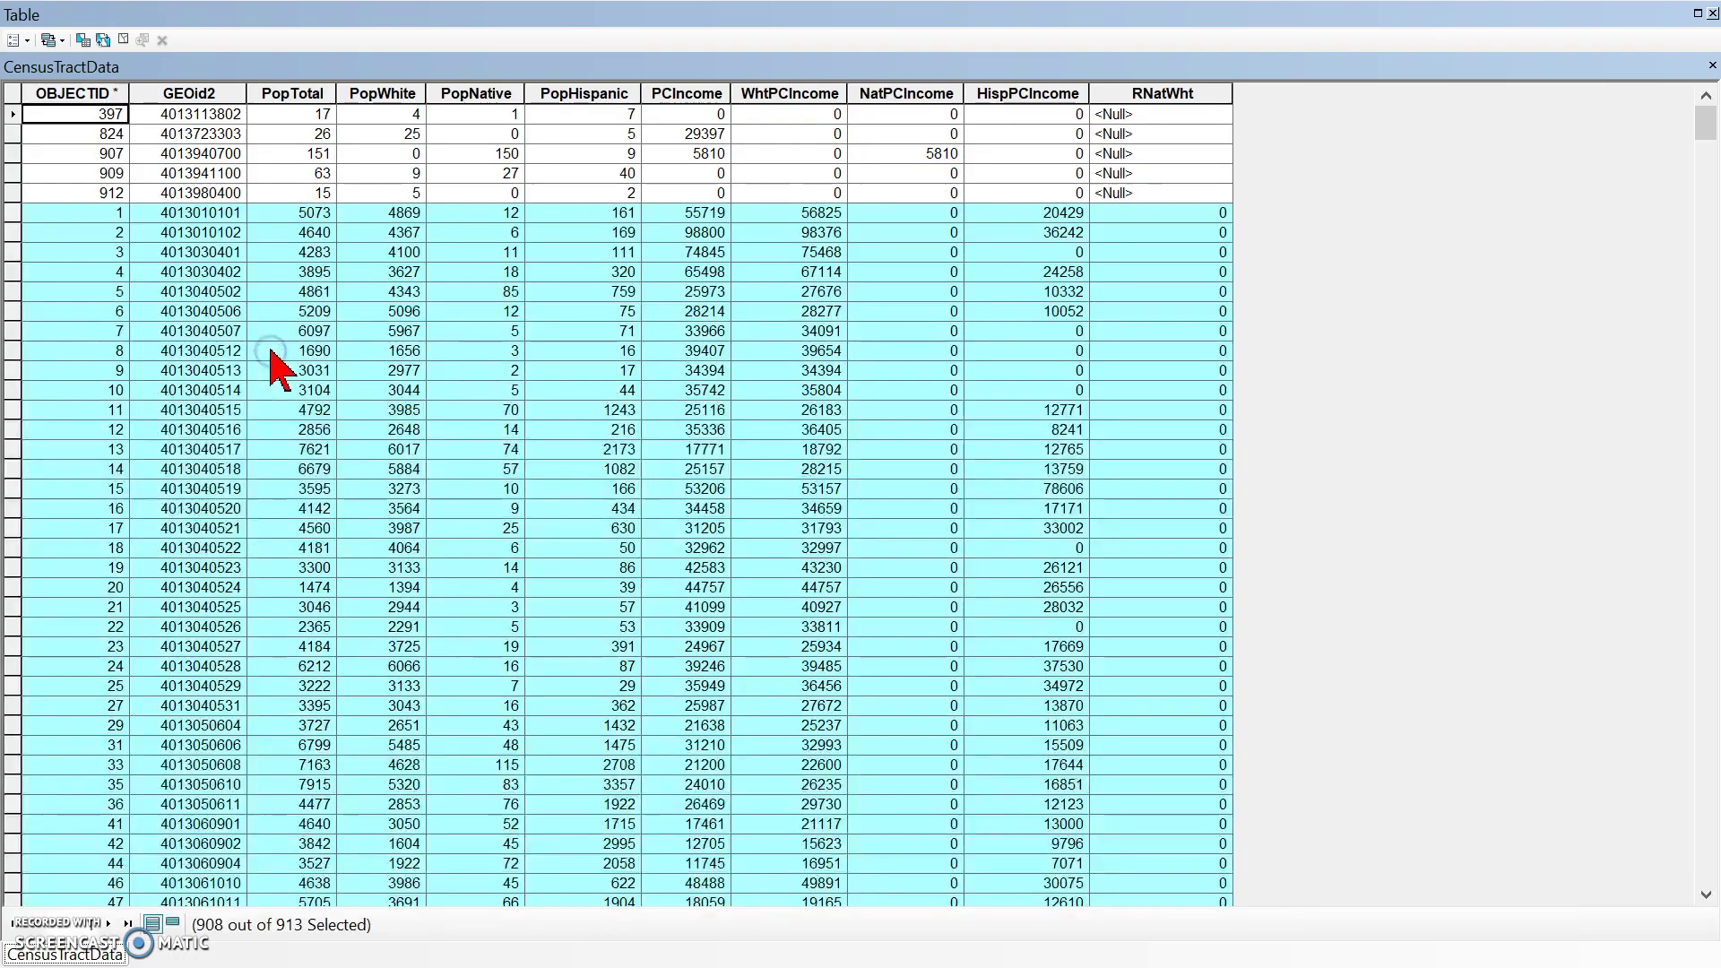
{"action": "left_click", "coordinate": [1078, 190]}
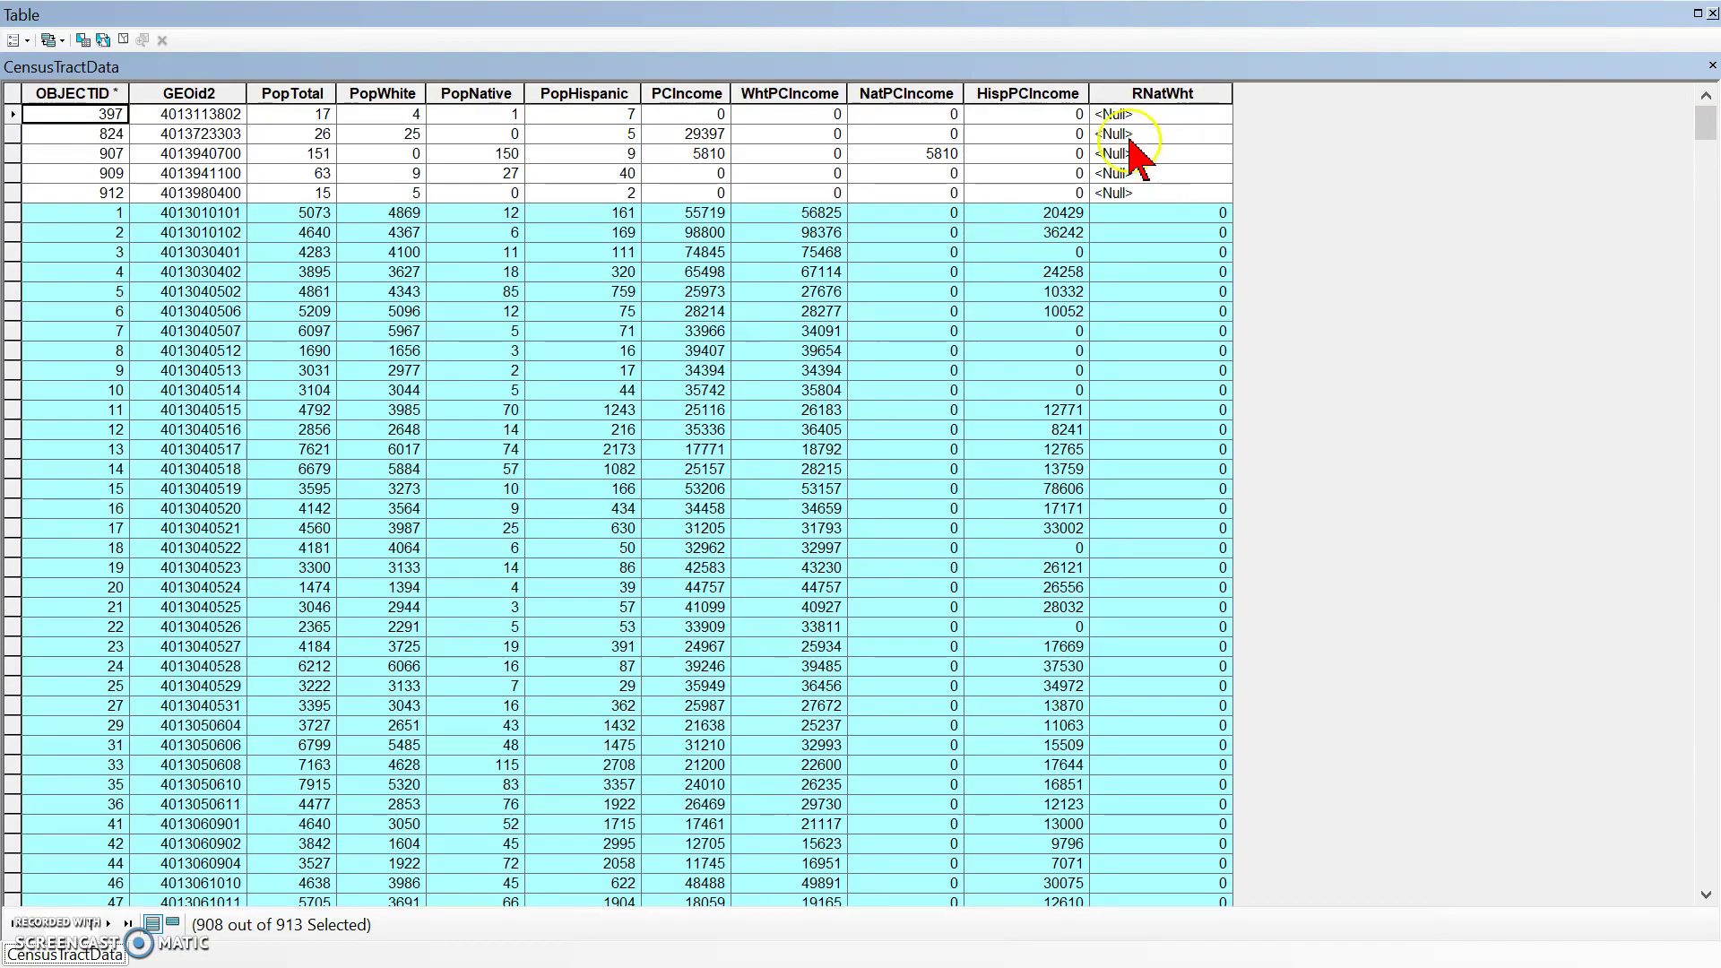
{"action": "left_click", "coordinate": [21, 41]}
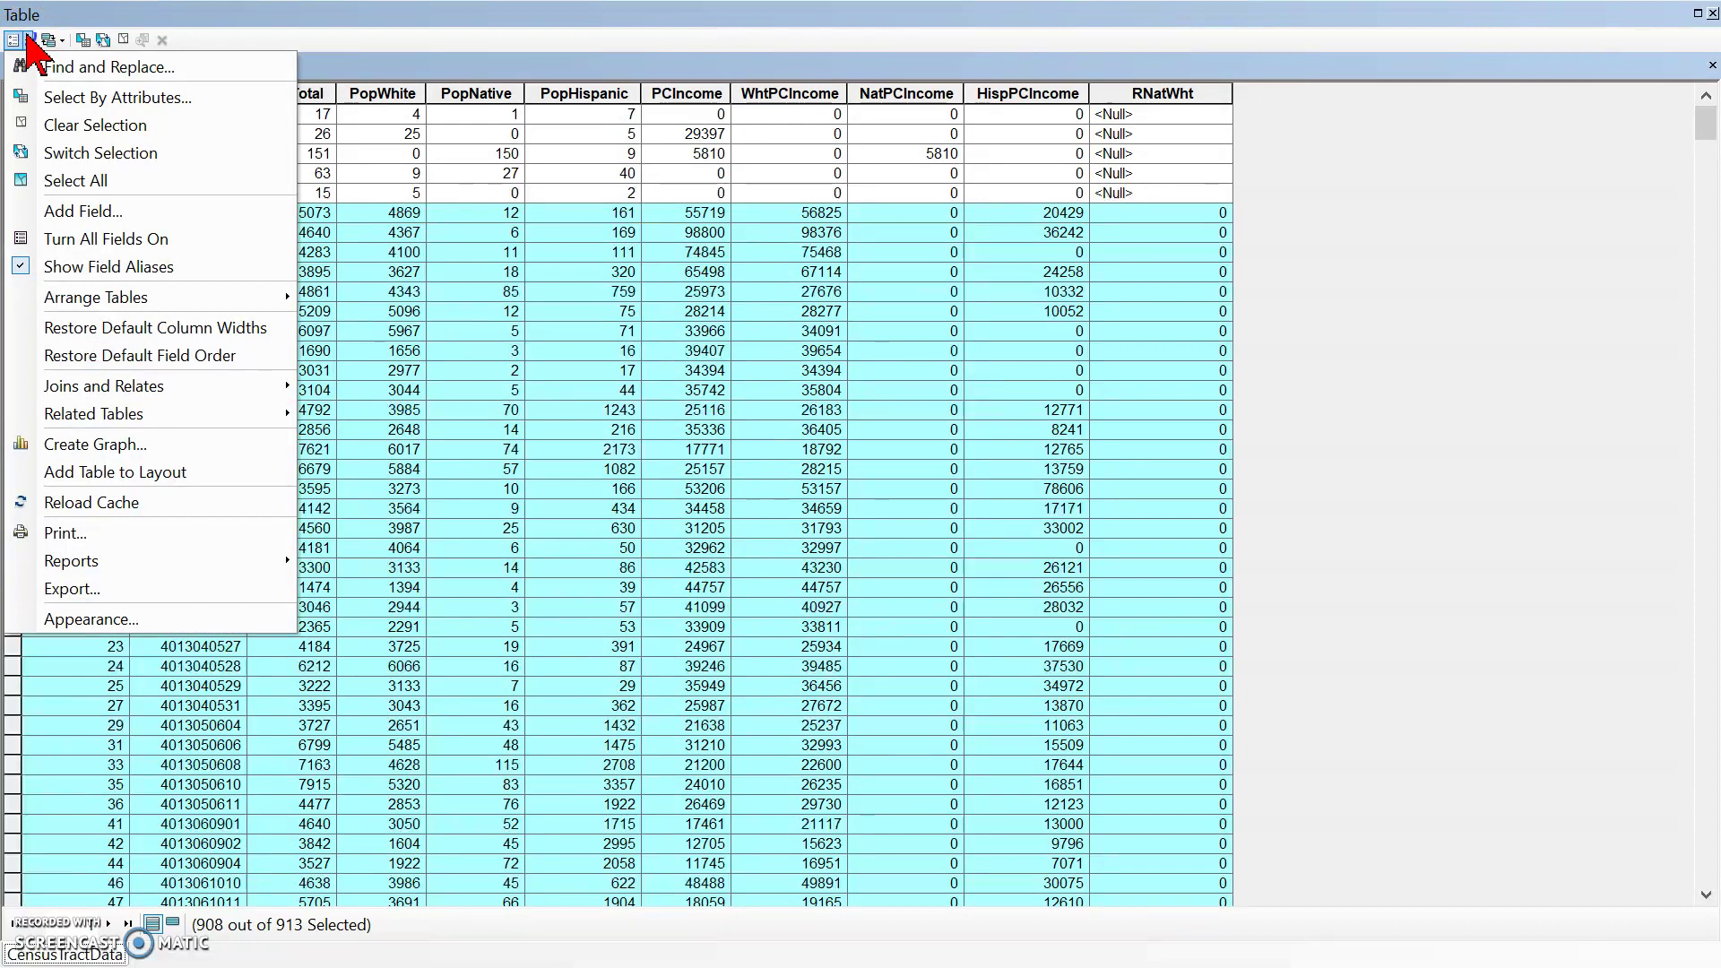
Create a field named RHisWht with data type Float in the CensusTractData table.
{"action": "left_click", "coordinate": [83, 211]}
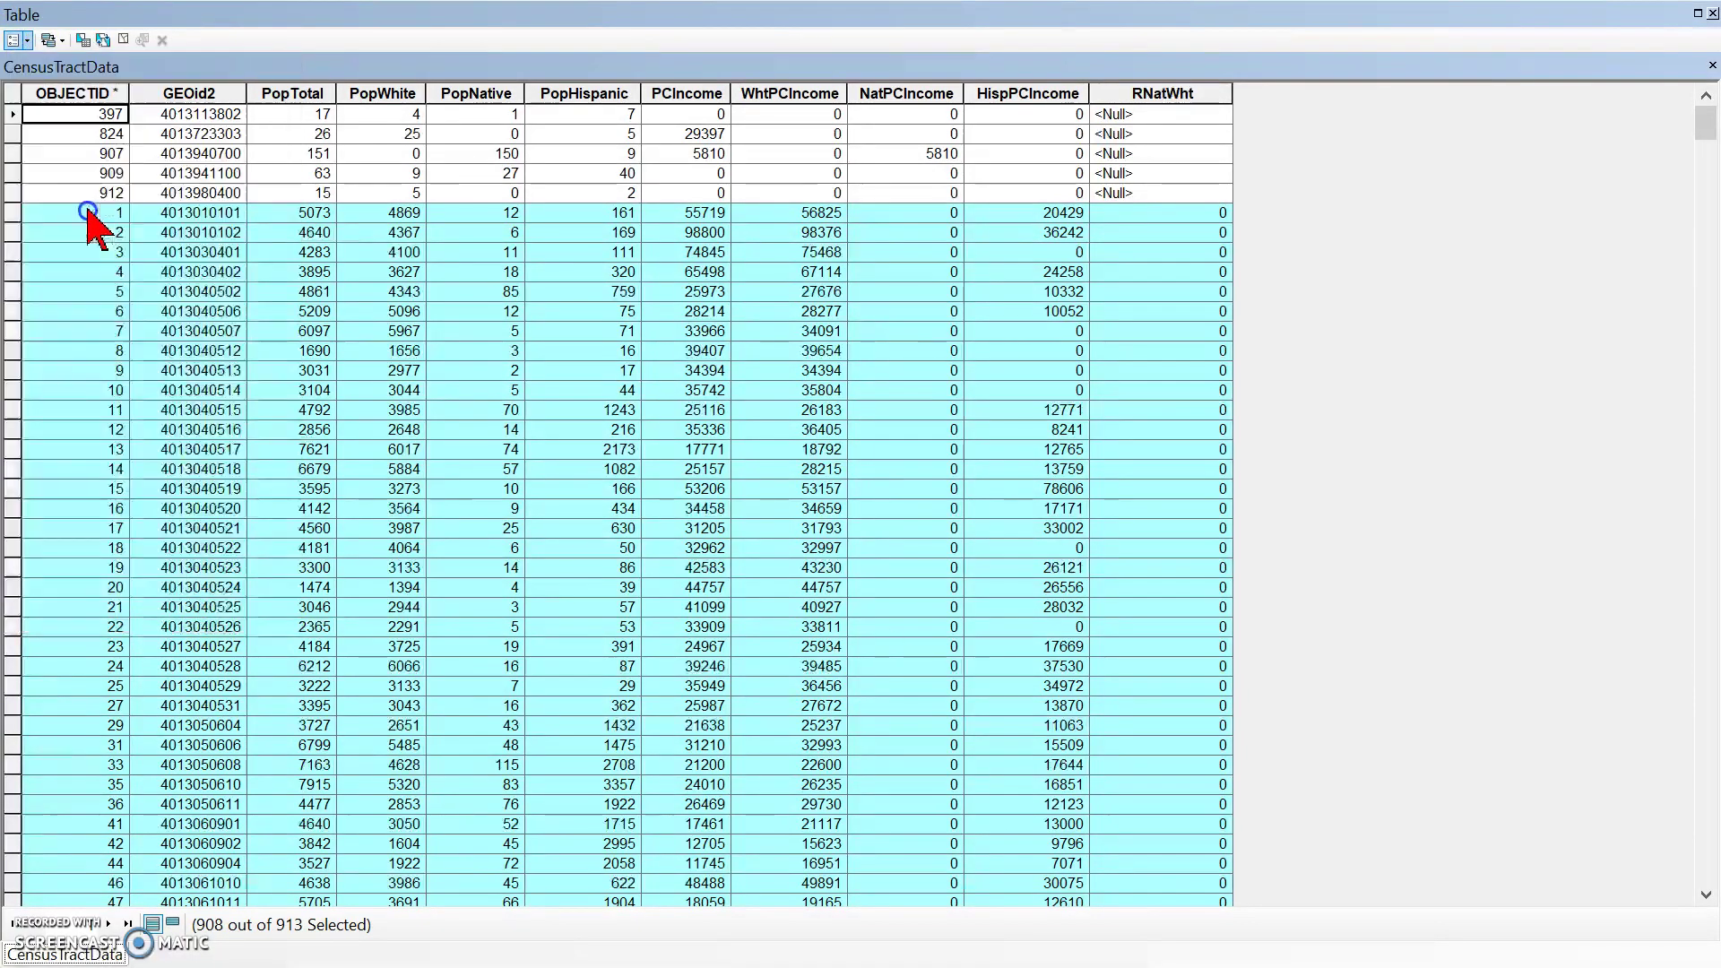
{"action": "left_click", "coordinate": [900, 498]}
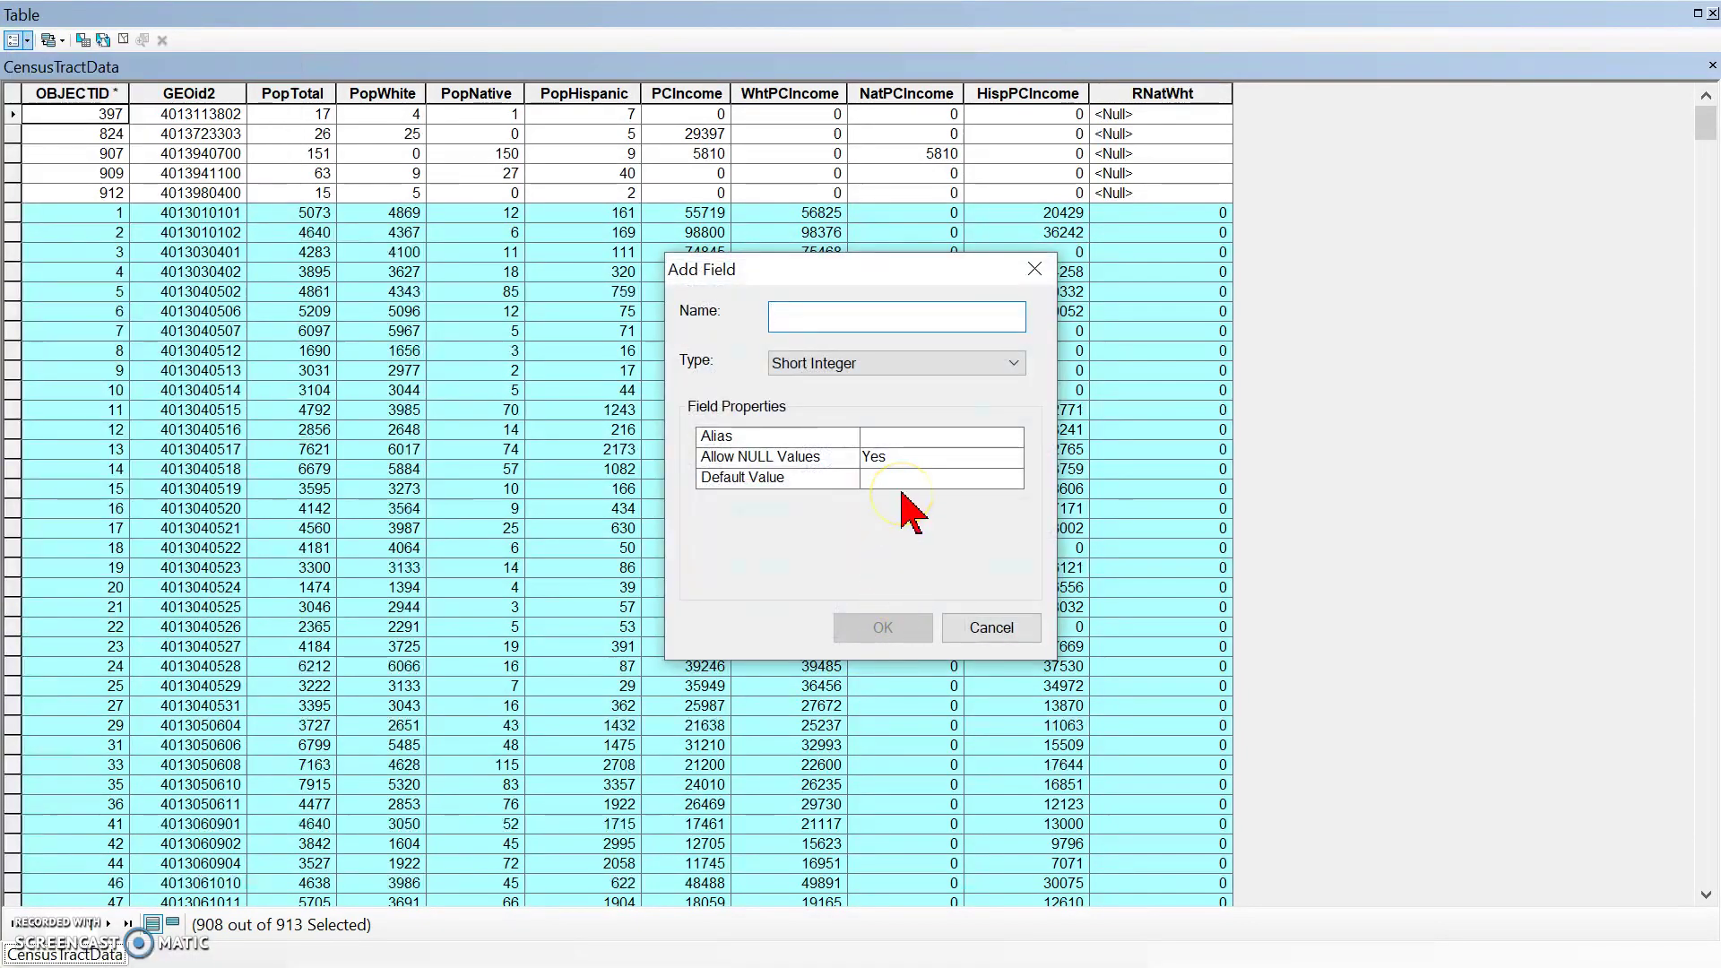
{"action": "type", "text": "RHisWht"}
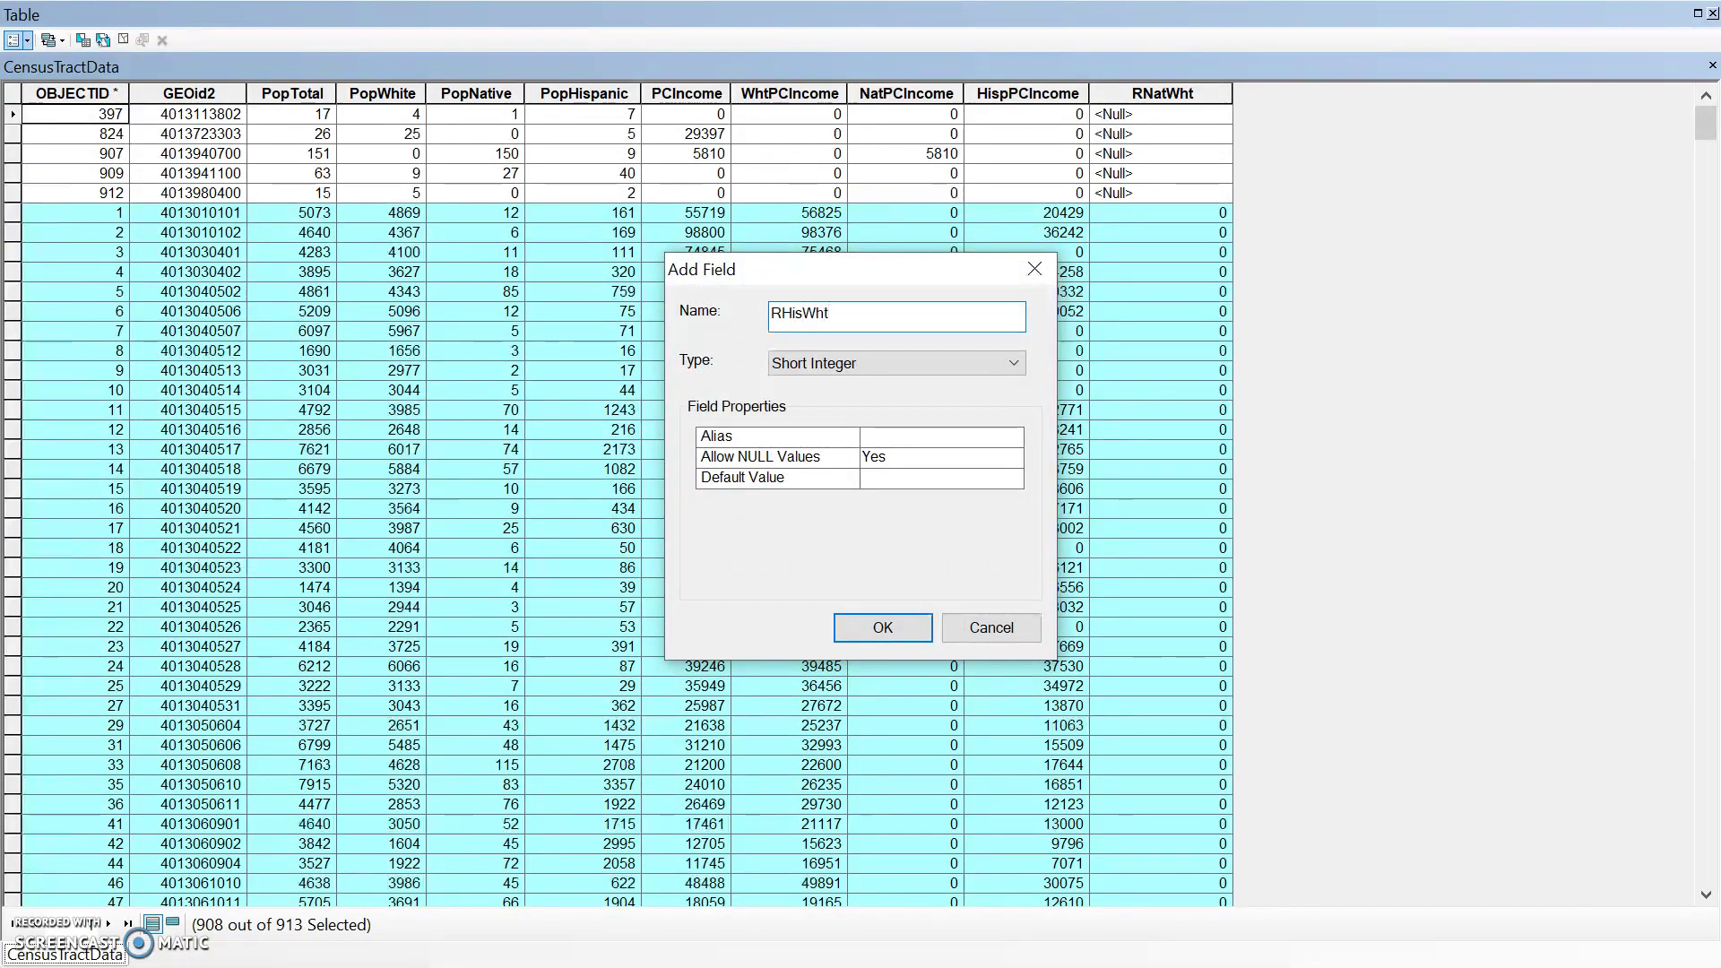
{"action": "left_click", "coordinate": [1014, 368]}
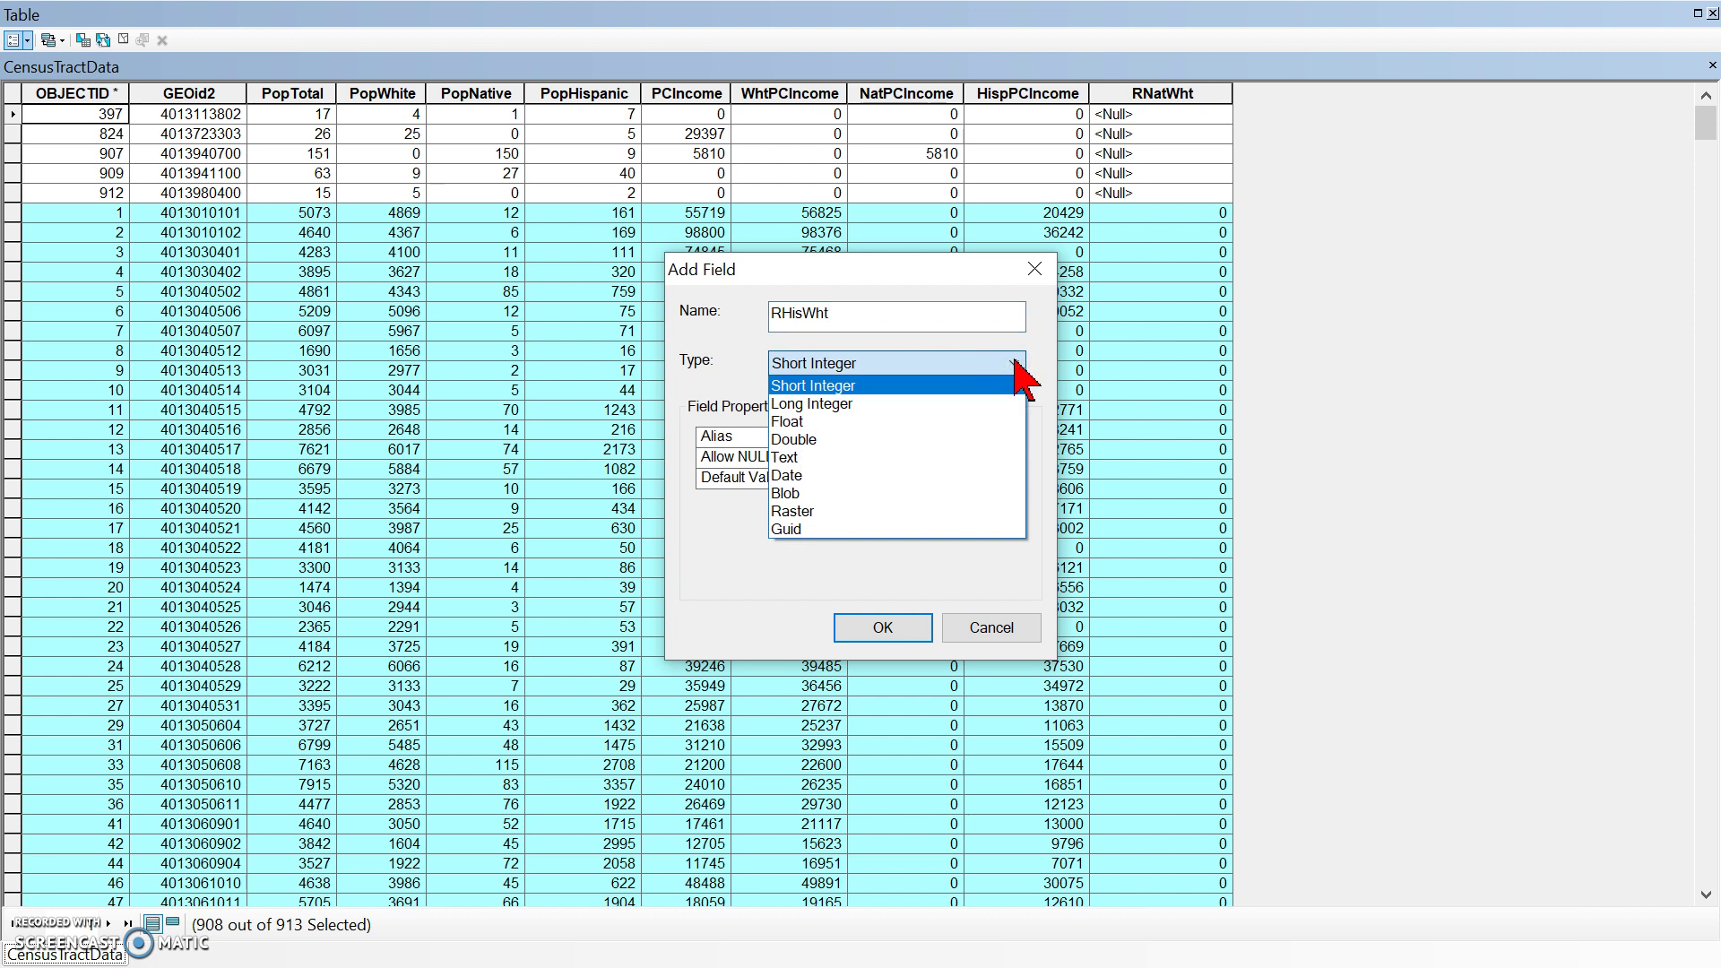
{"action": "left_click", "coordinate": [863, 419]}
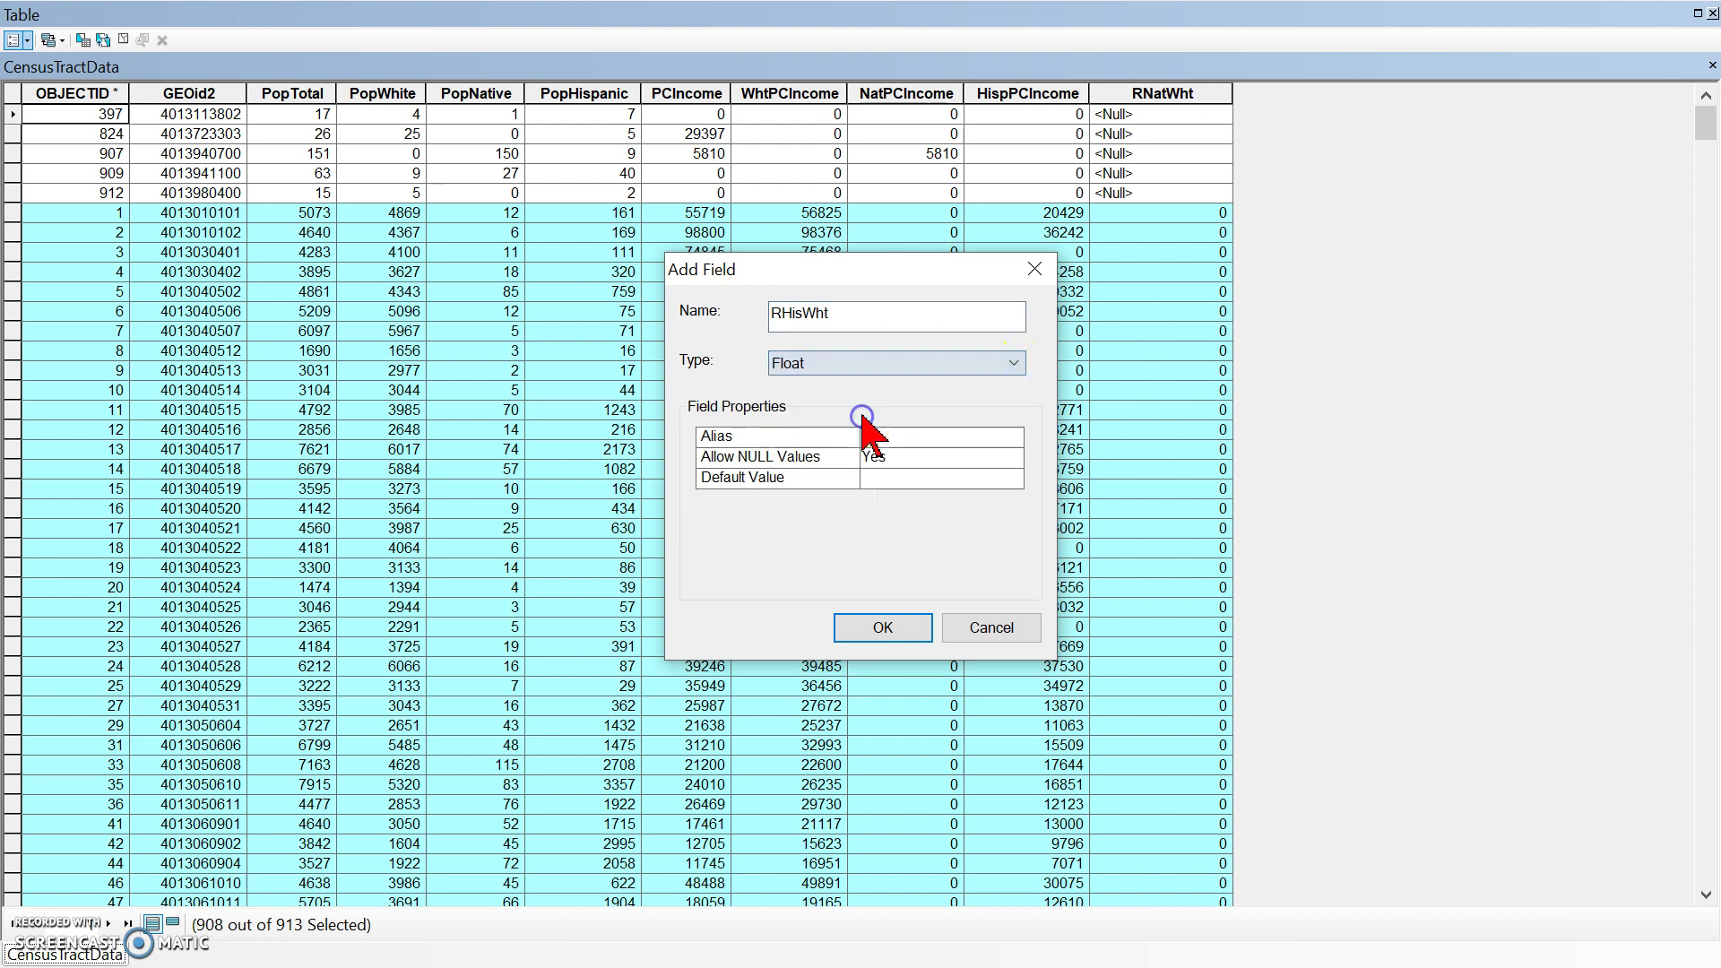
{"action": "left_click", "coordinate": [883, 628]}
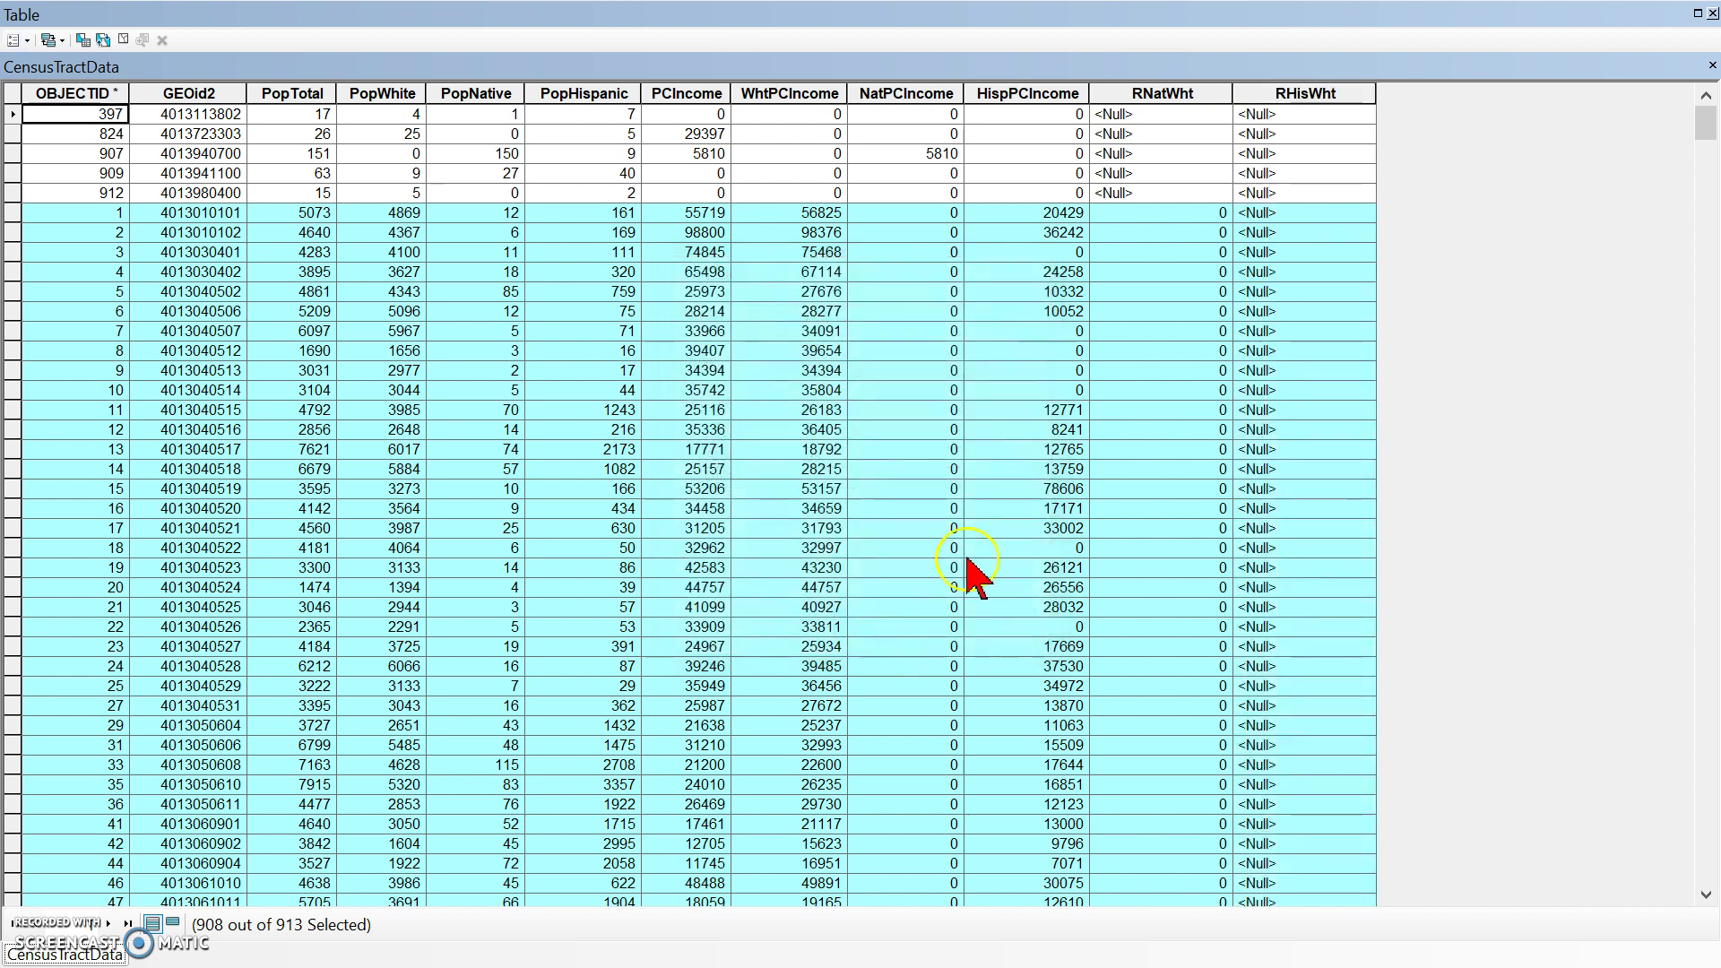
Fill RHisWht with the Field Calculator expression [HispPCIncome] / [WhtPCIncome].
{"action": "right_click", "coordinate": [1305, 87]}
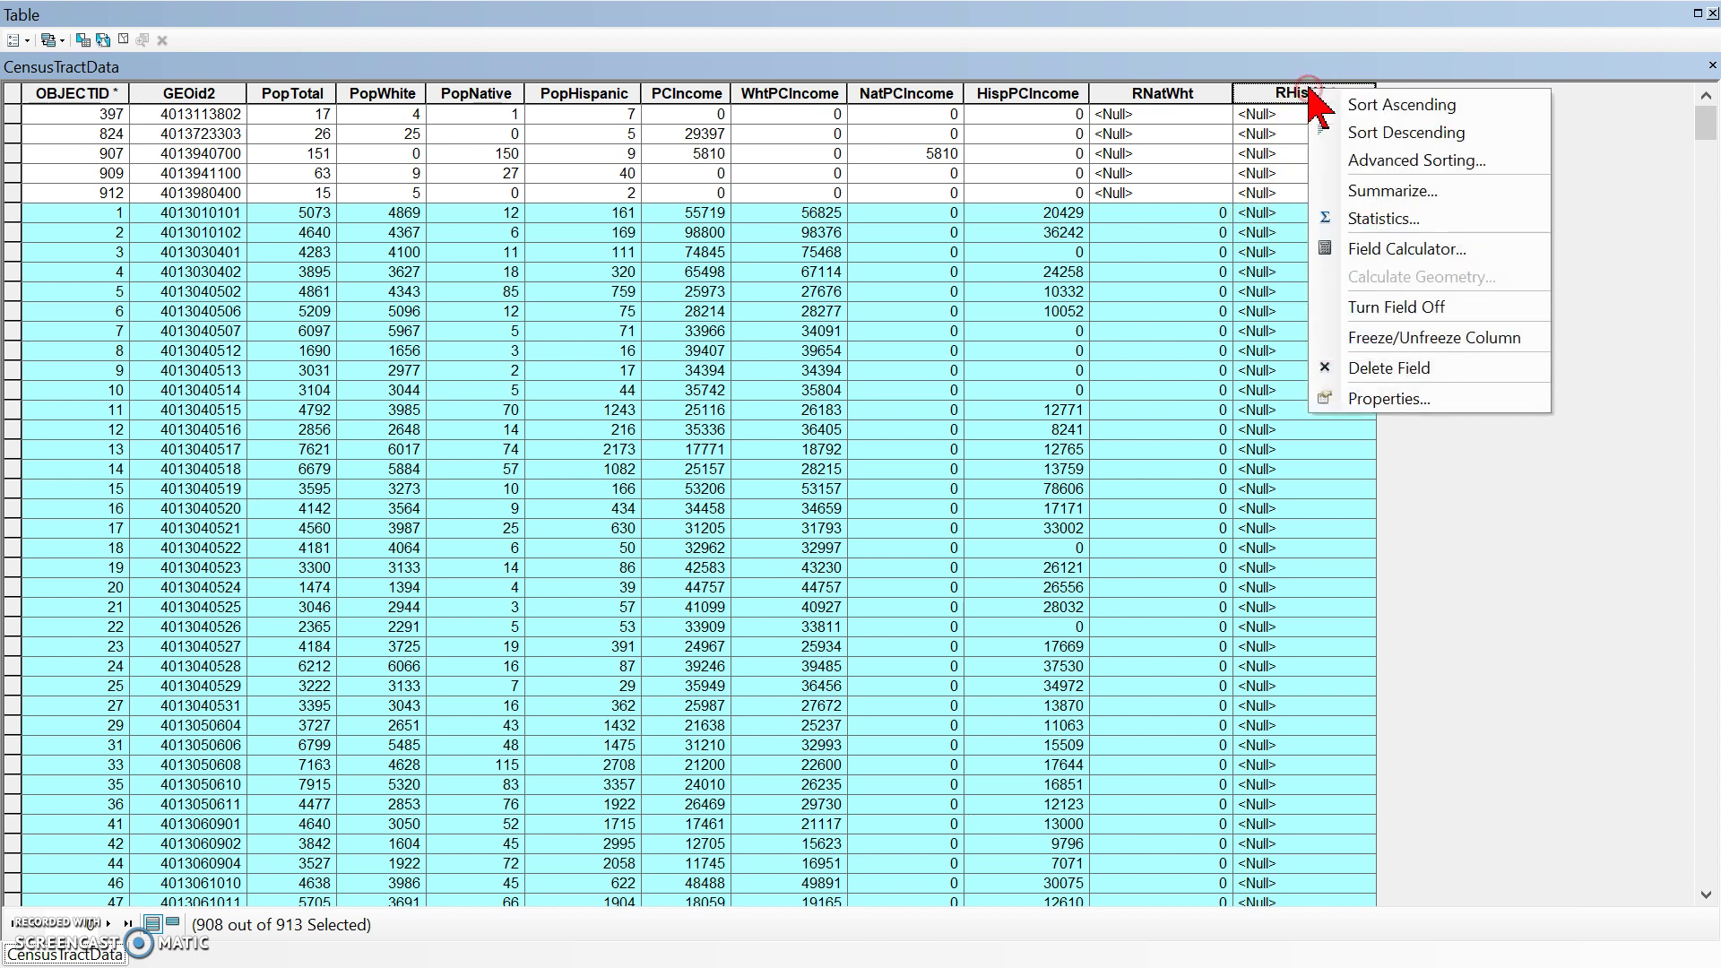
{"action": "left_click", "coordinate": [1347, 250]}
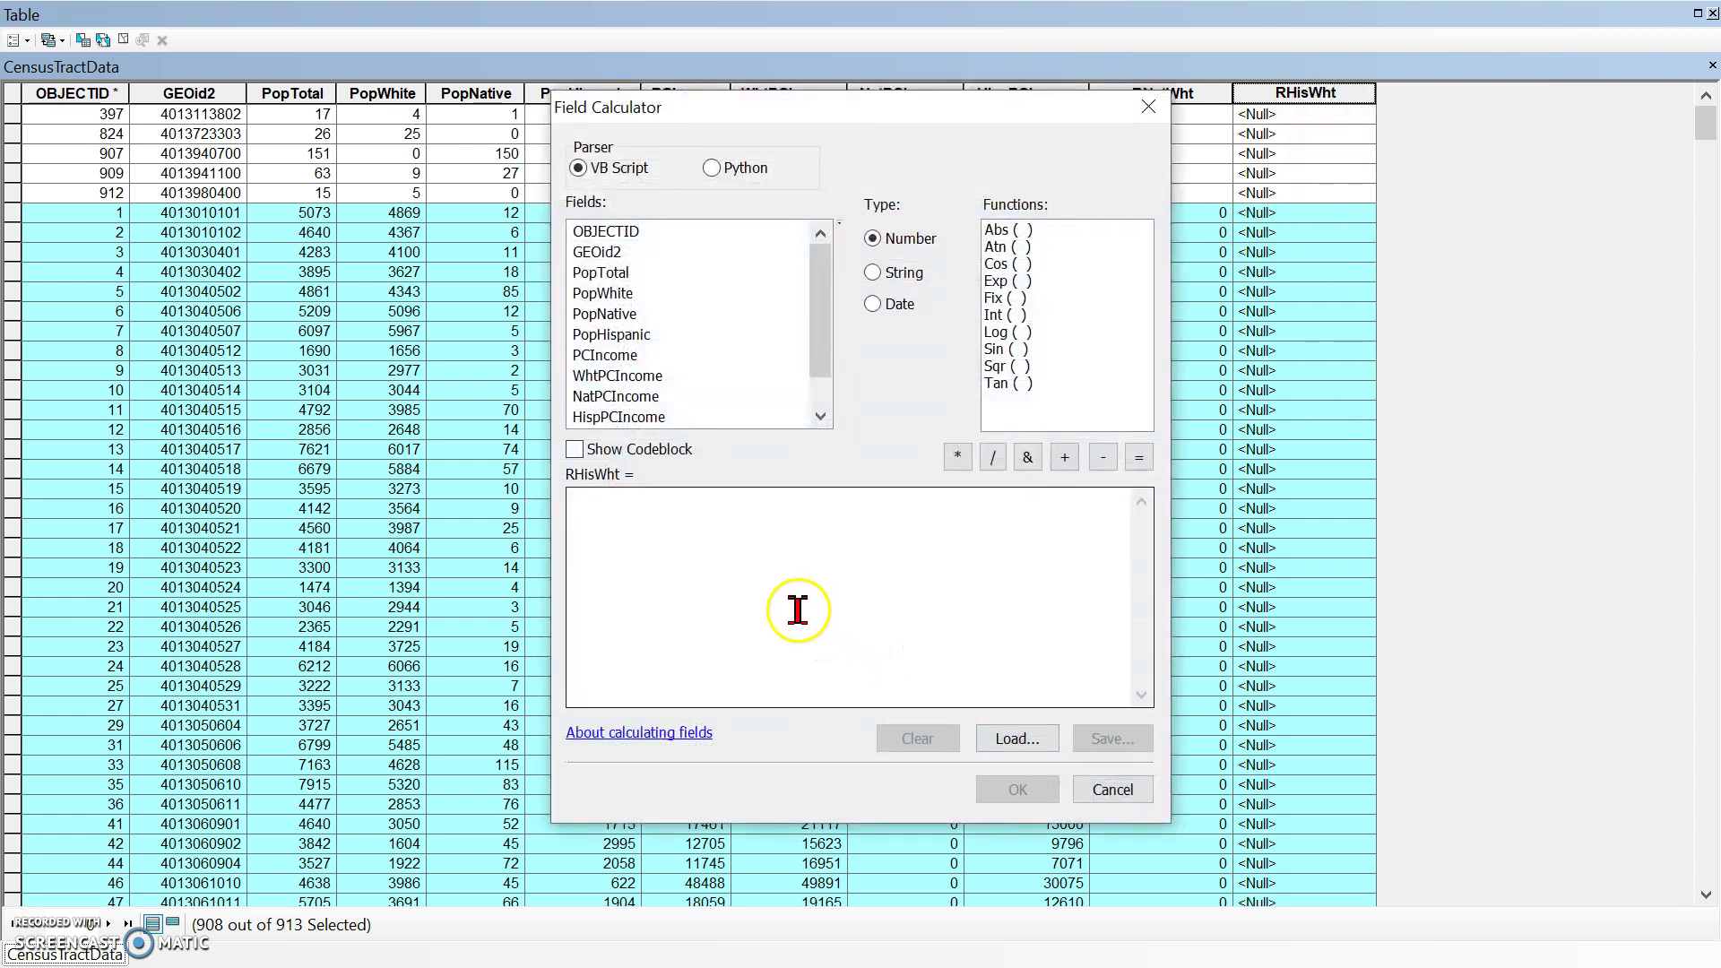
{"action": "left_click", "coordinate": [629, 491]}
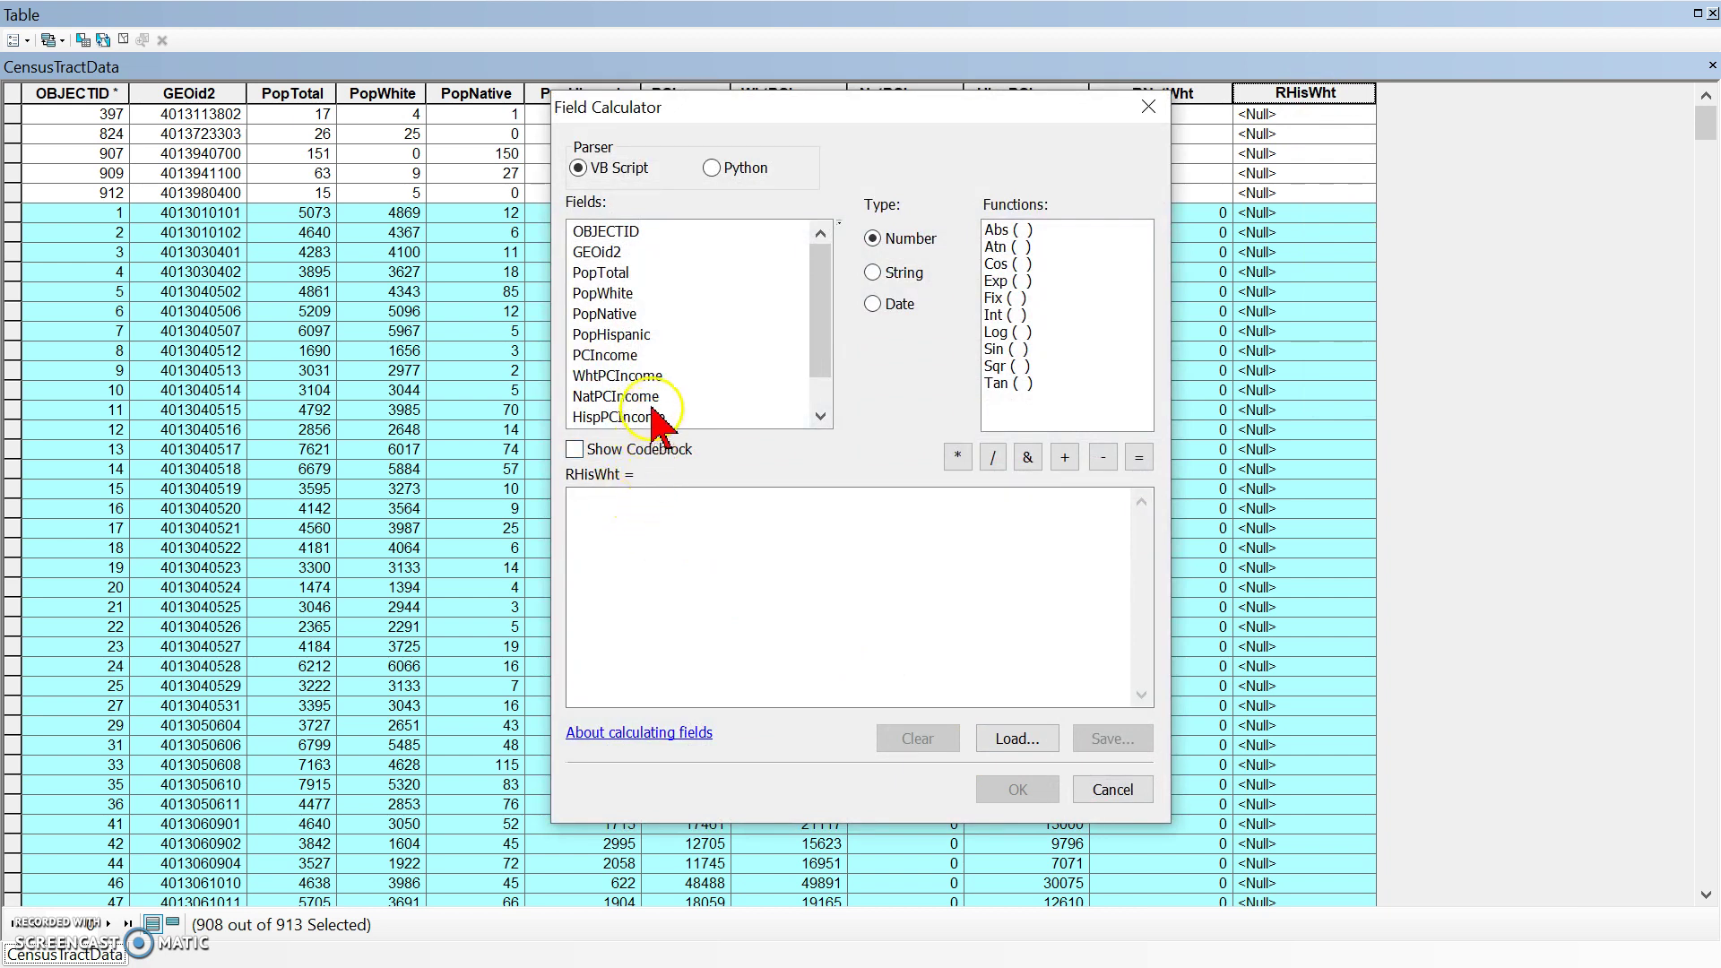
{"action": "left_click_drag", "start_coordinate": [817, 310], "coordinate": [818, 404]}
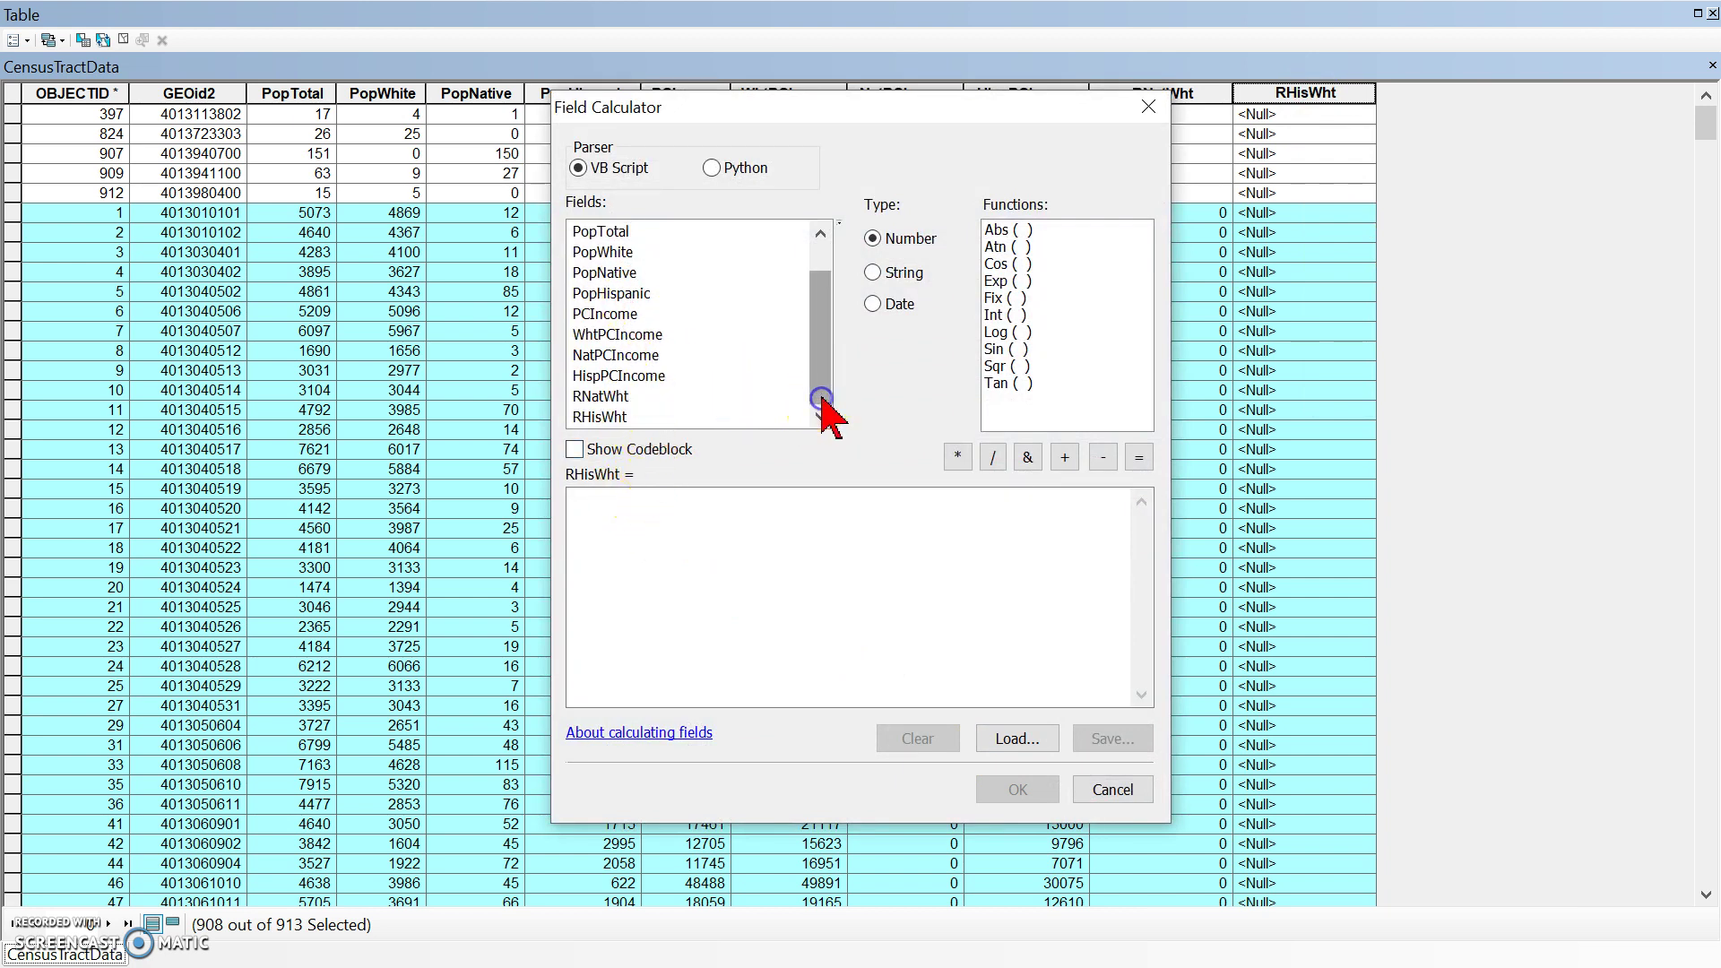
{"action": "double_click", "coordinate": [625, 378]}
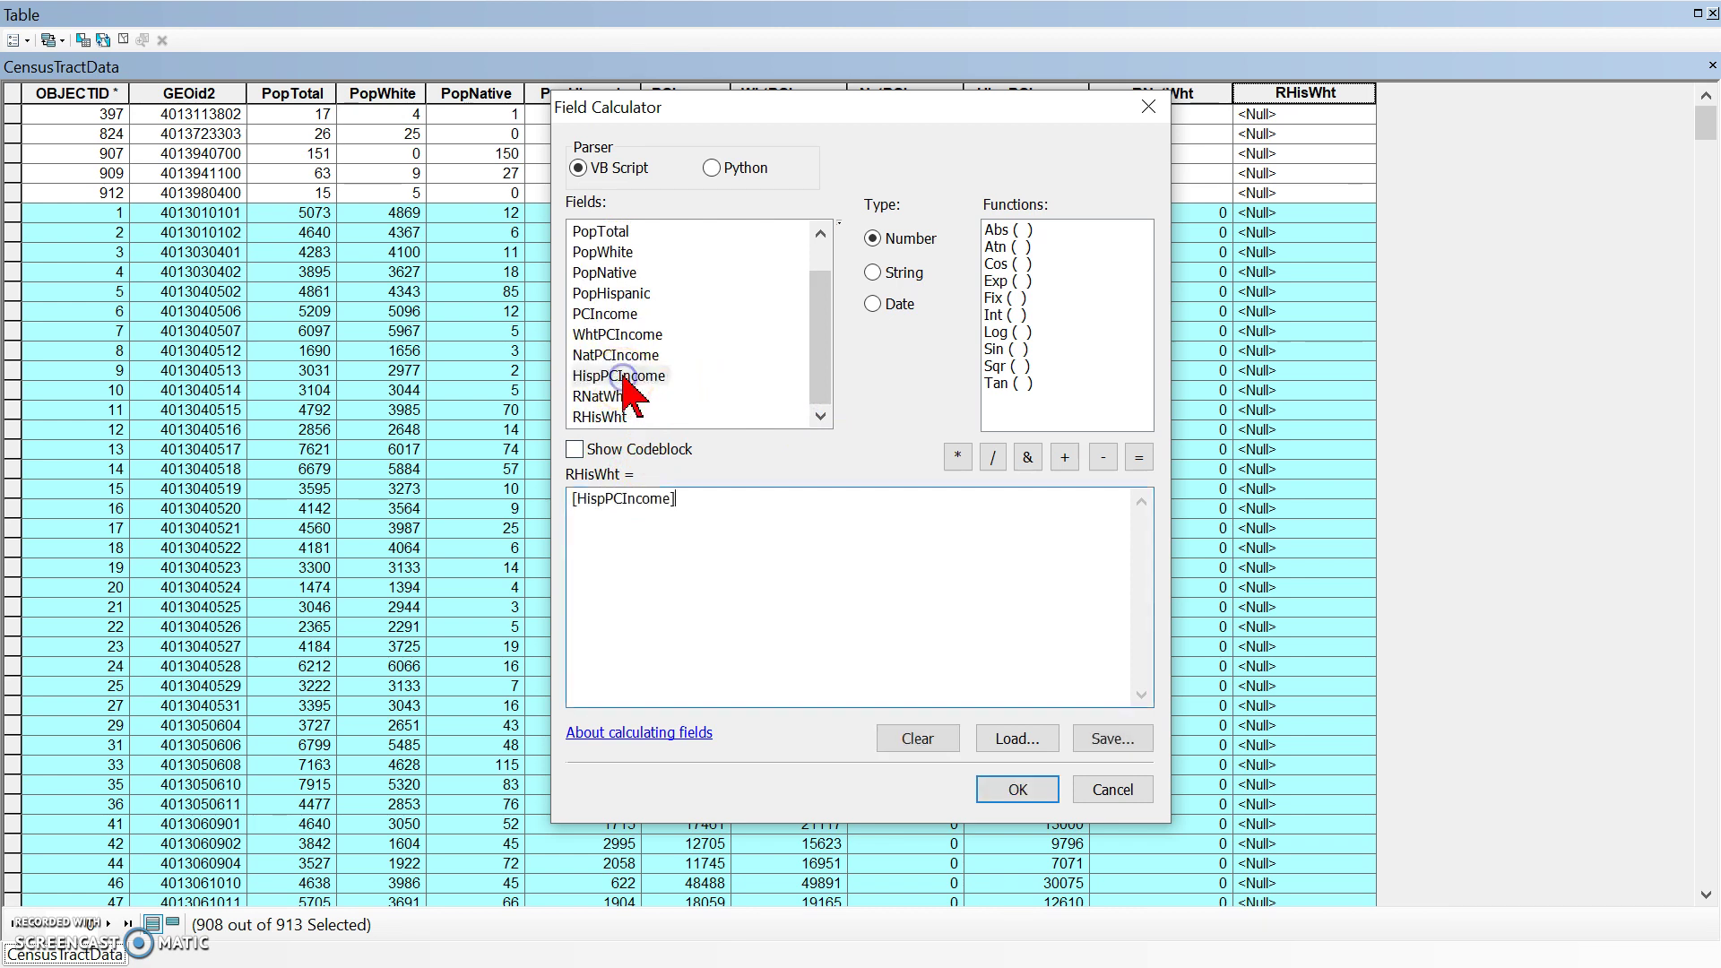
{"action": "left_click", "coordinate": [992, 457]}
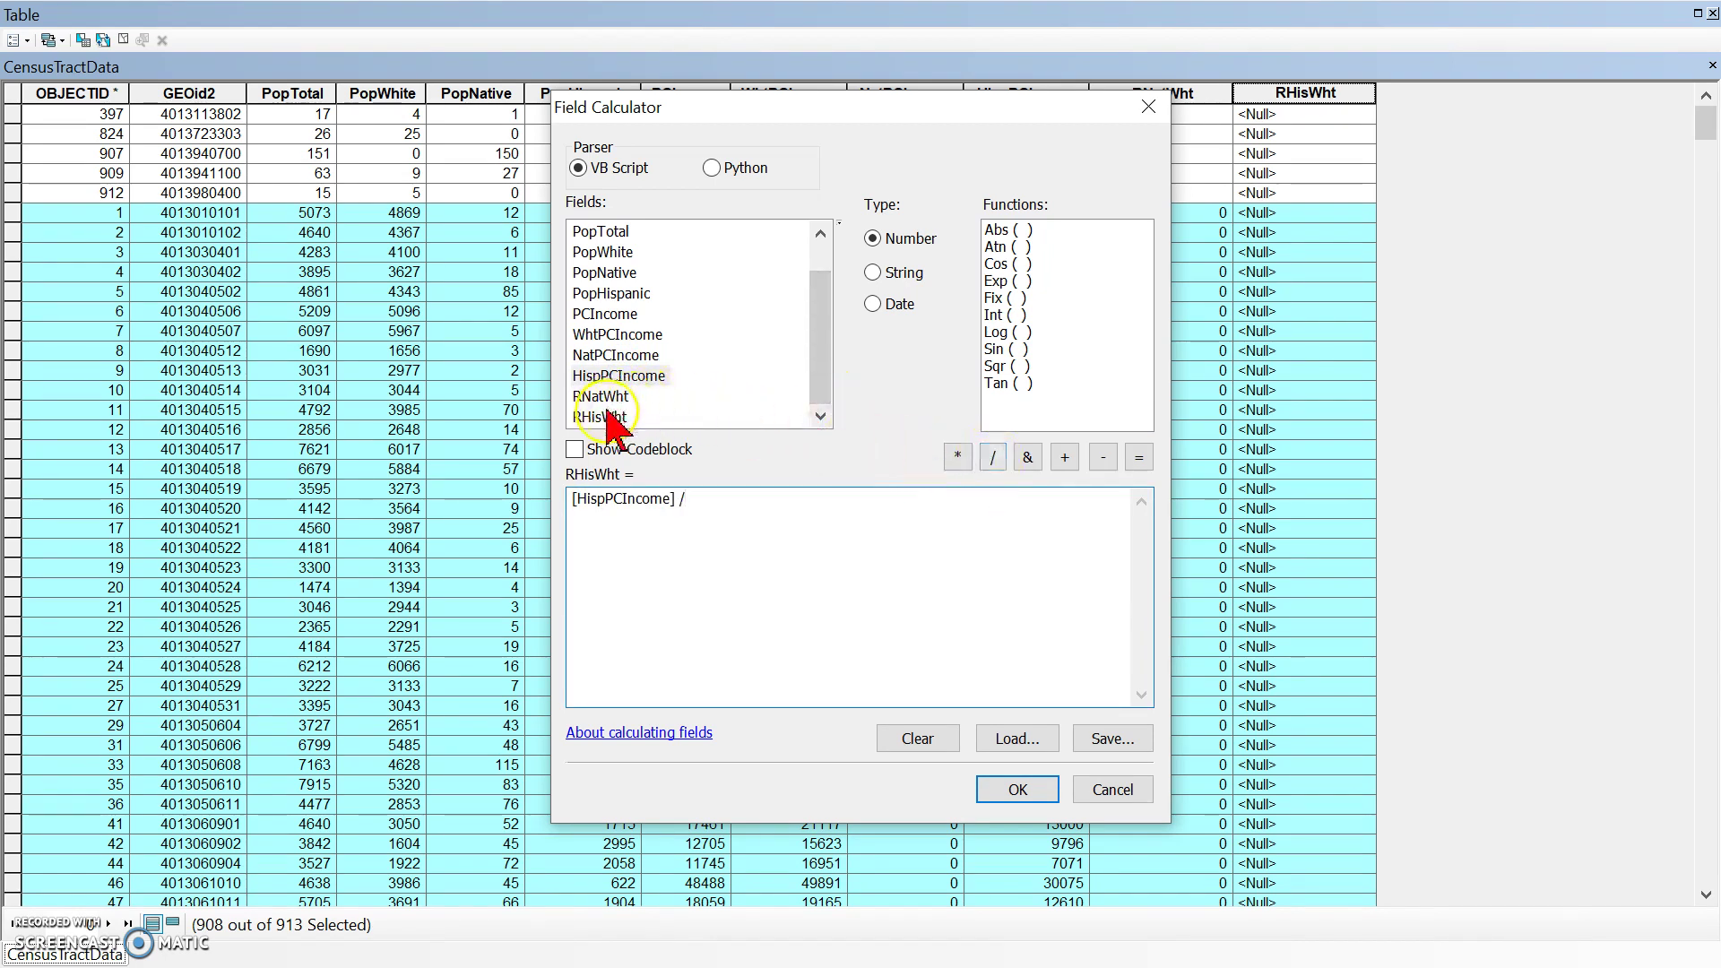
{"action": "left_click", "coordinate": [620, 337]}
{"action": "double_click", "coordinate": [626, 337]}
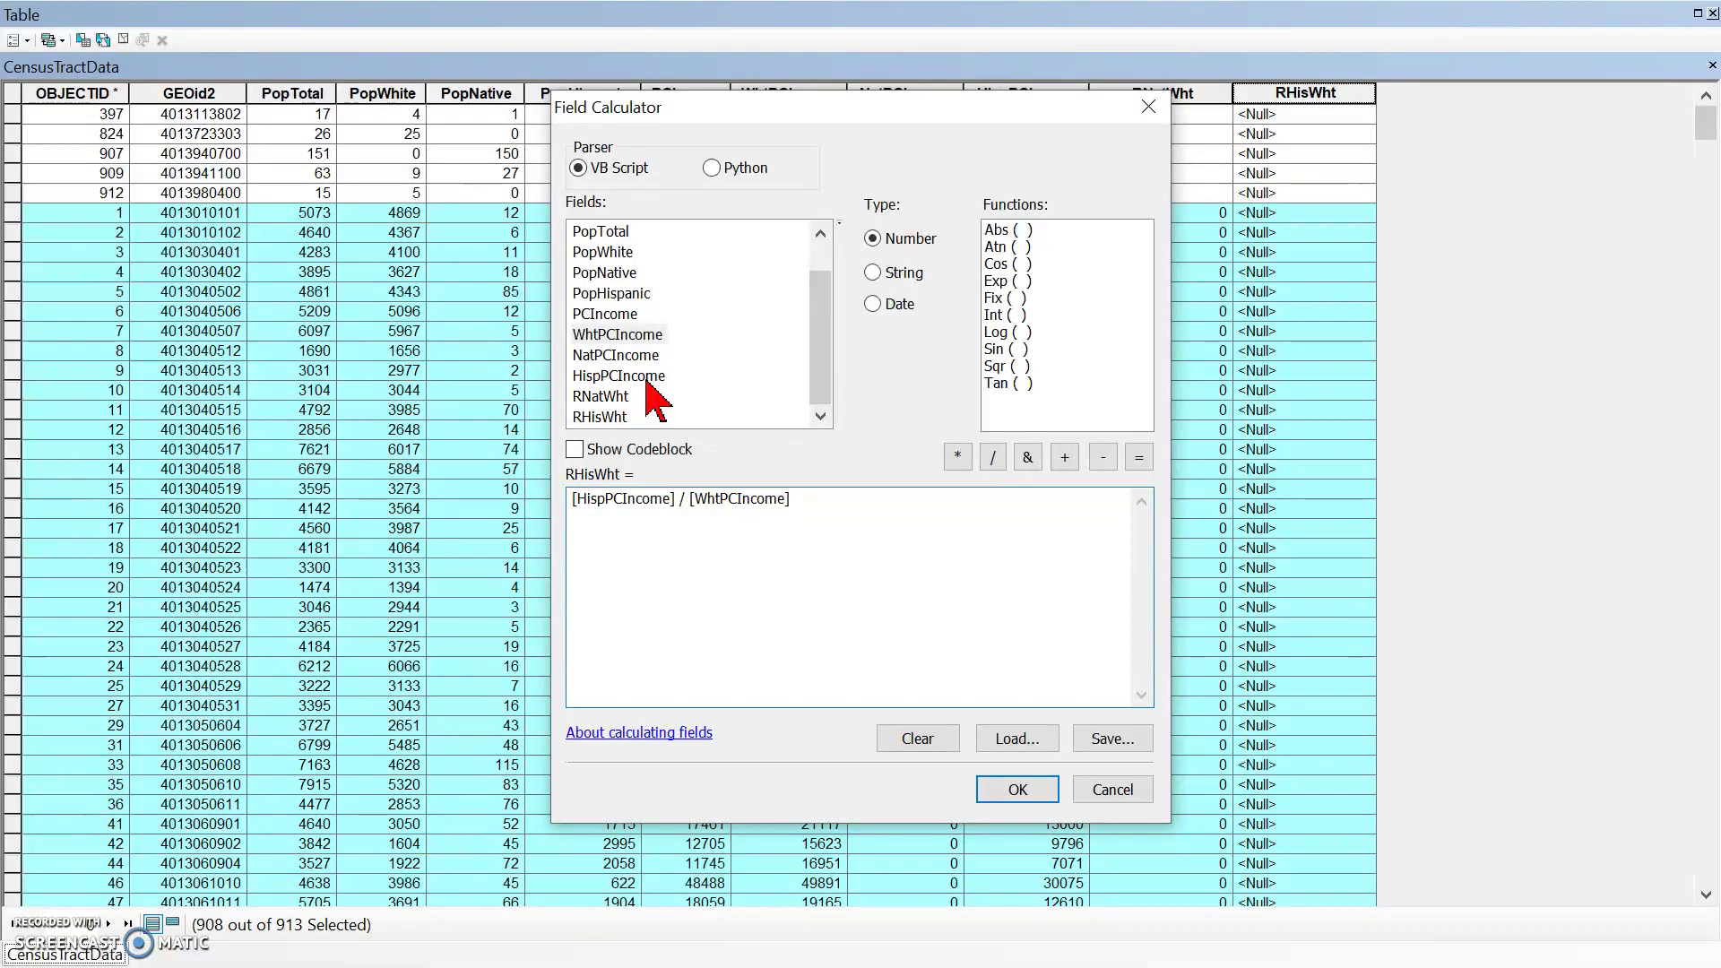
{"action": "left_click", "coordinate": [1005, 791]}
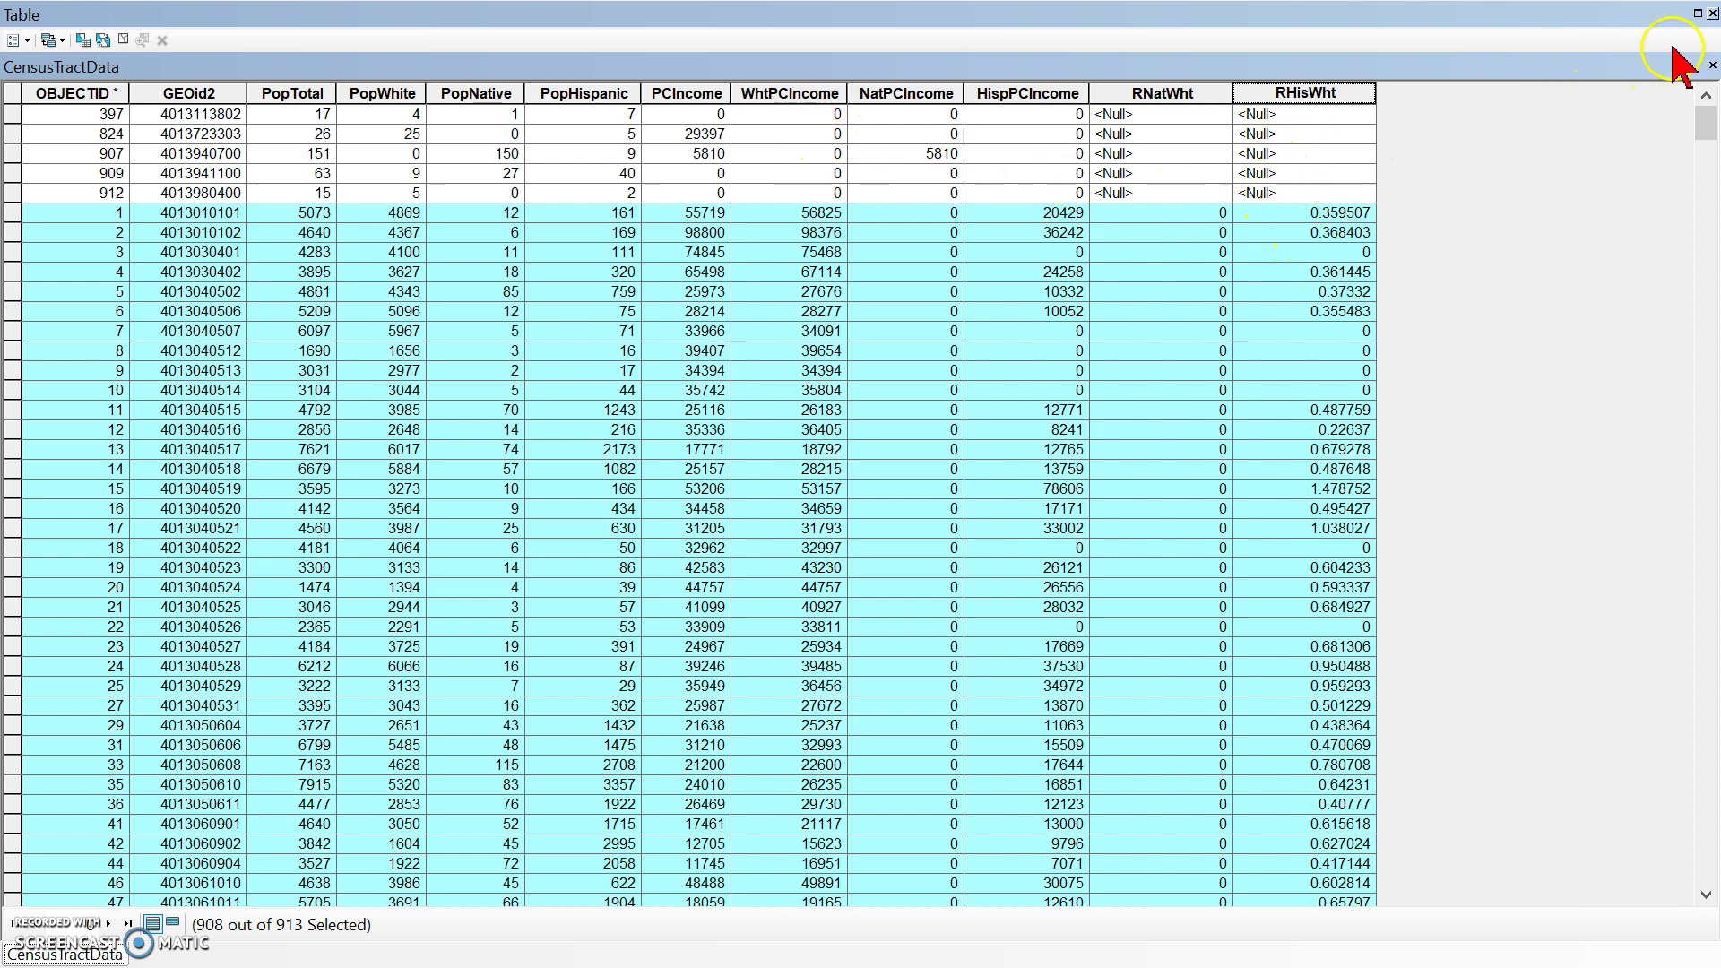
Close the attribute table and start Save As, browsing to C:\EsriPress\GIST1.
{"action": "left_click", "coordinate": [1712, 13]}
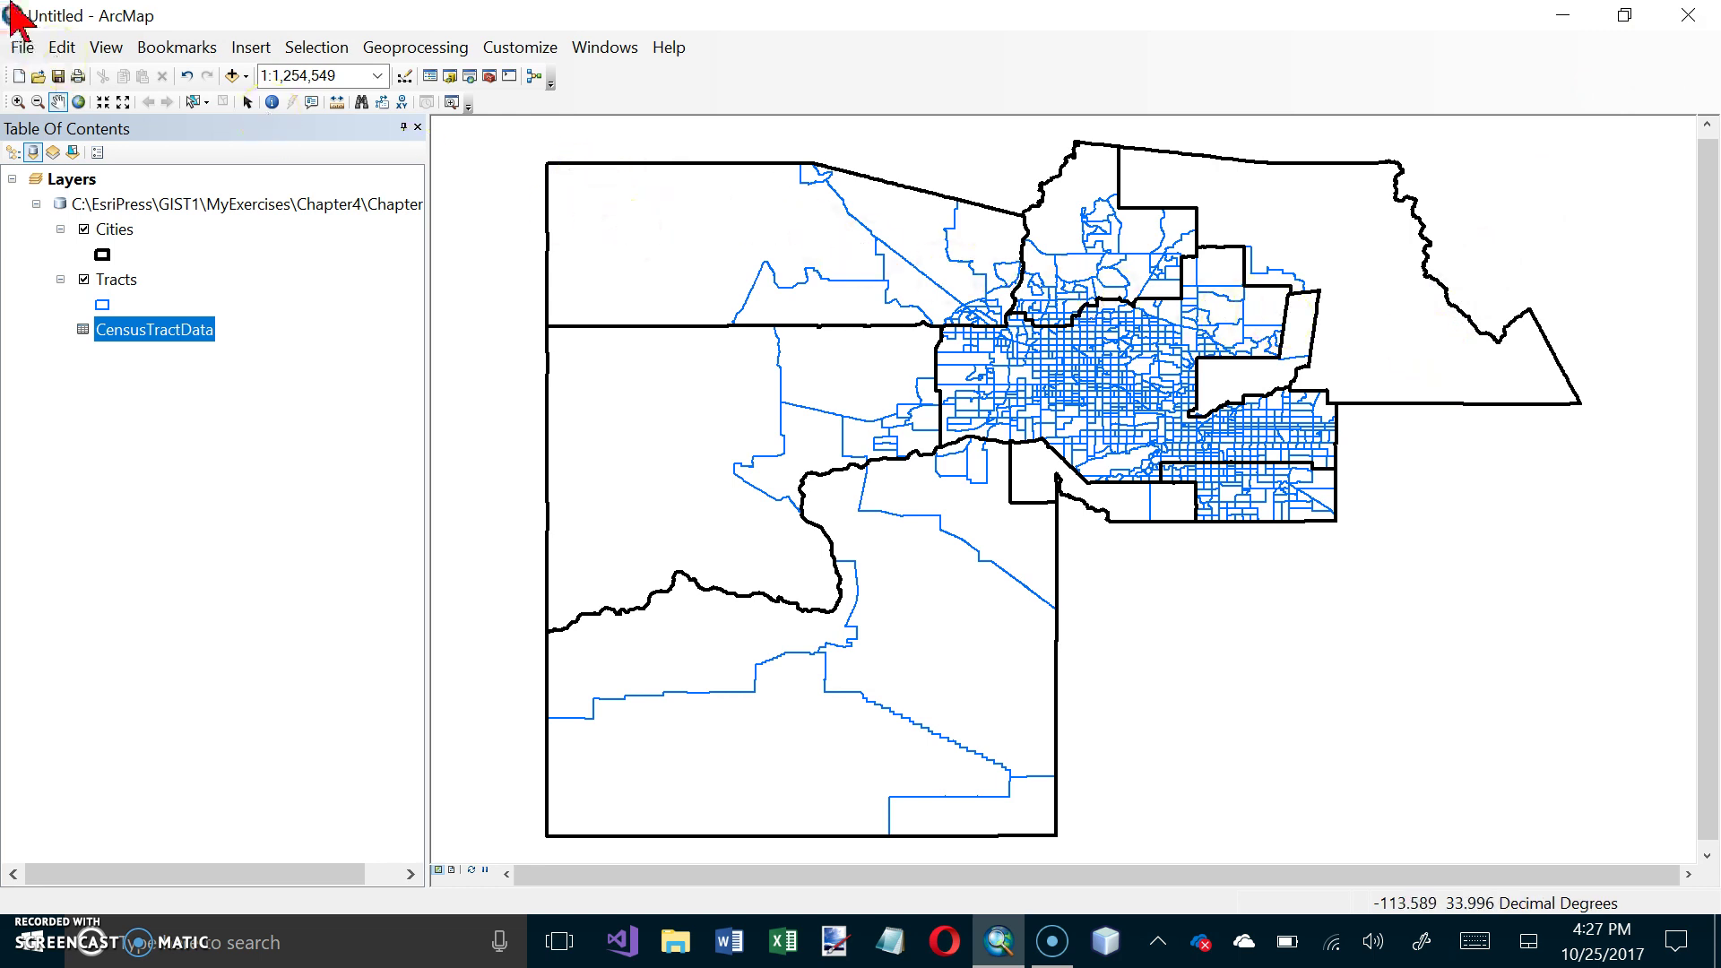
{"action": "left_click", "coordinate": [23, 47]}
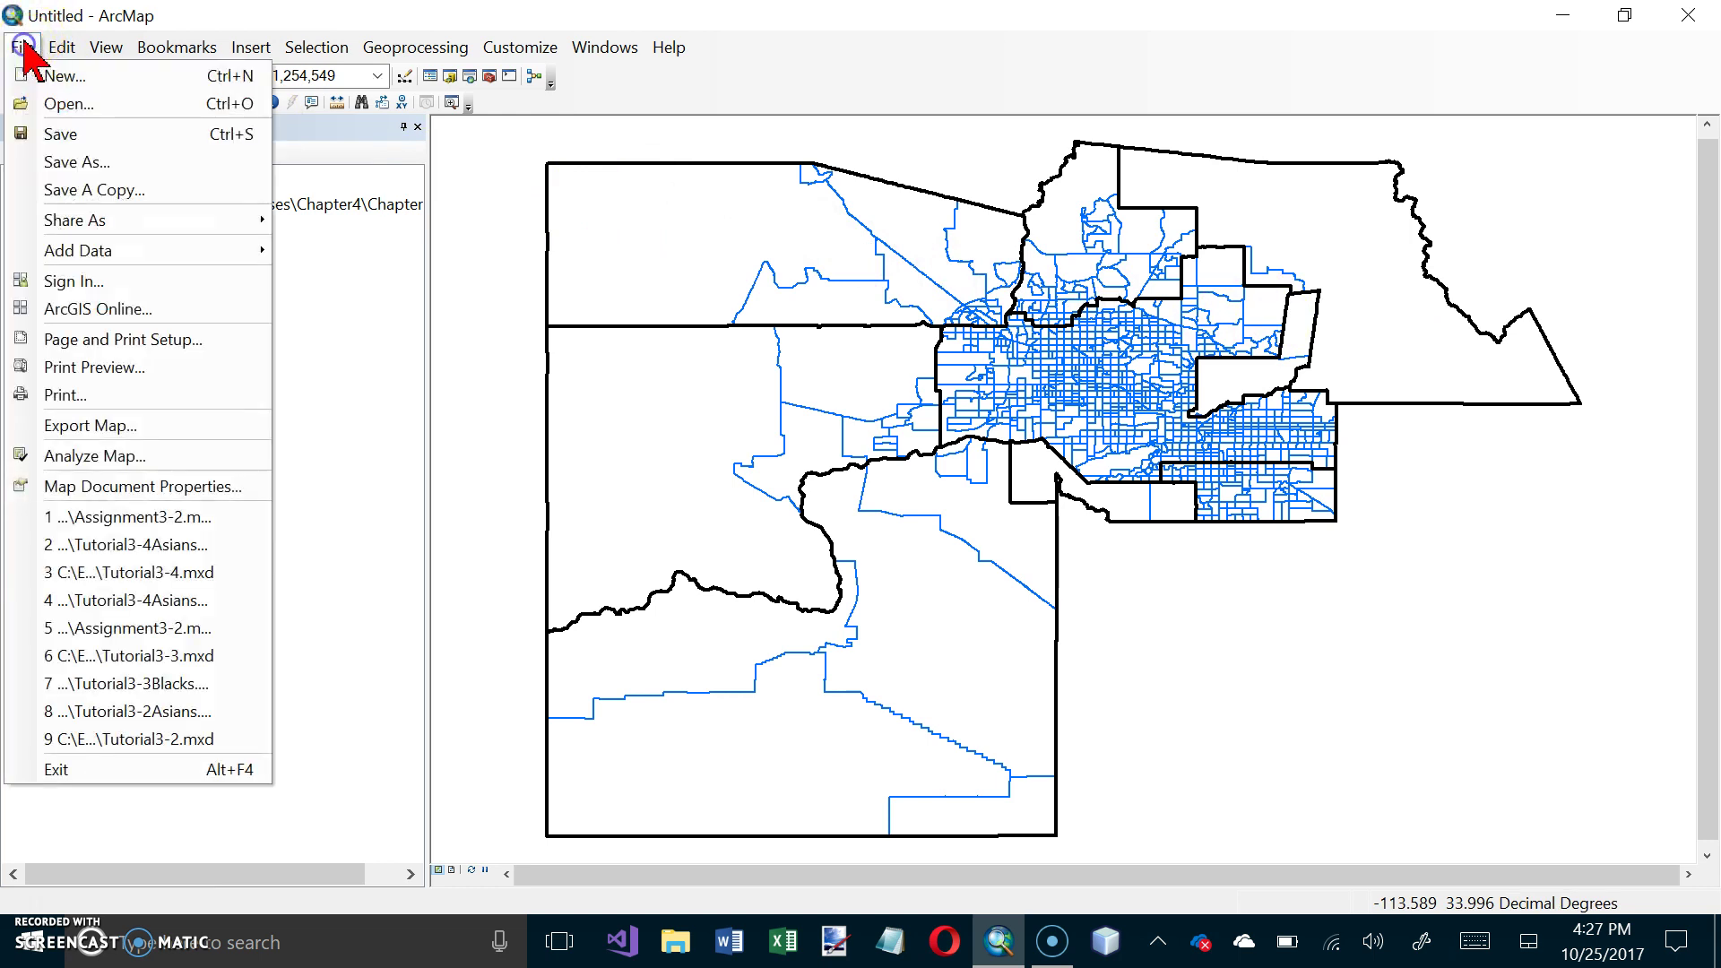
{"action": "left_click", "coordinate": [65, 164]}
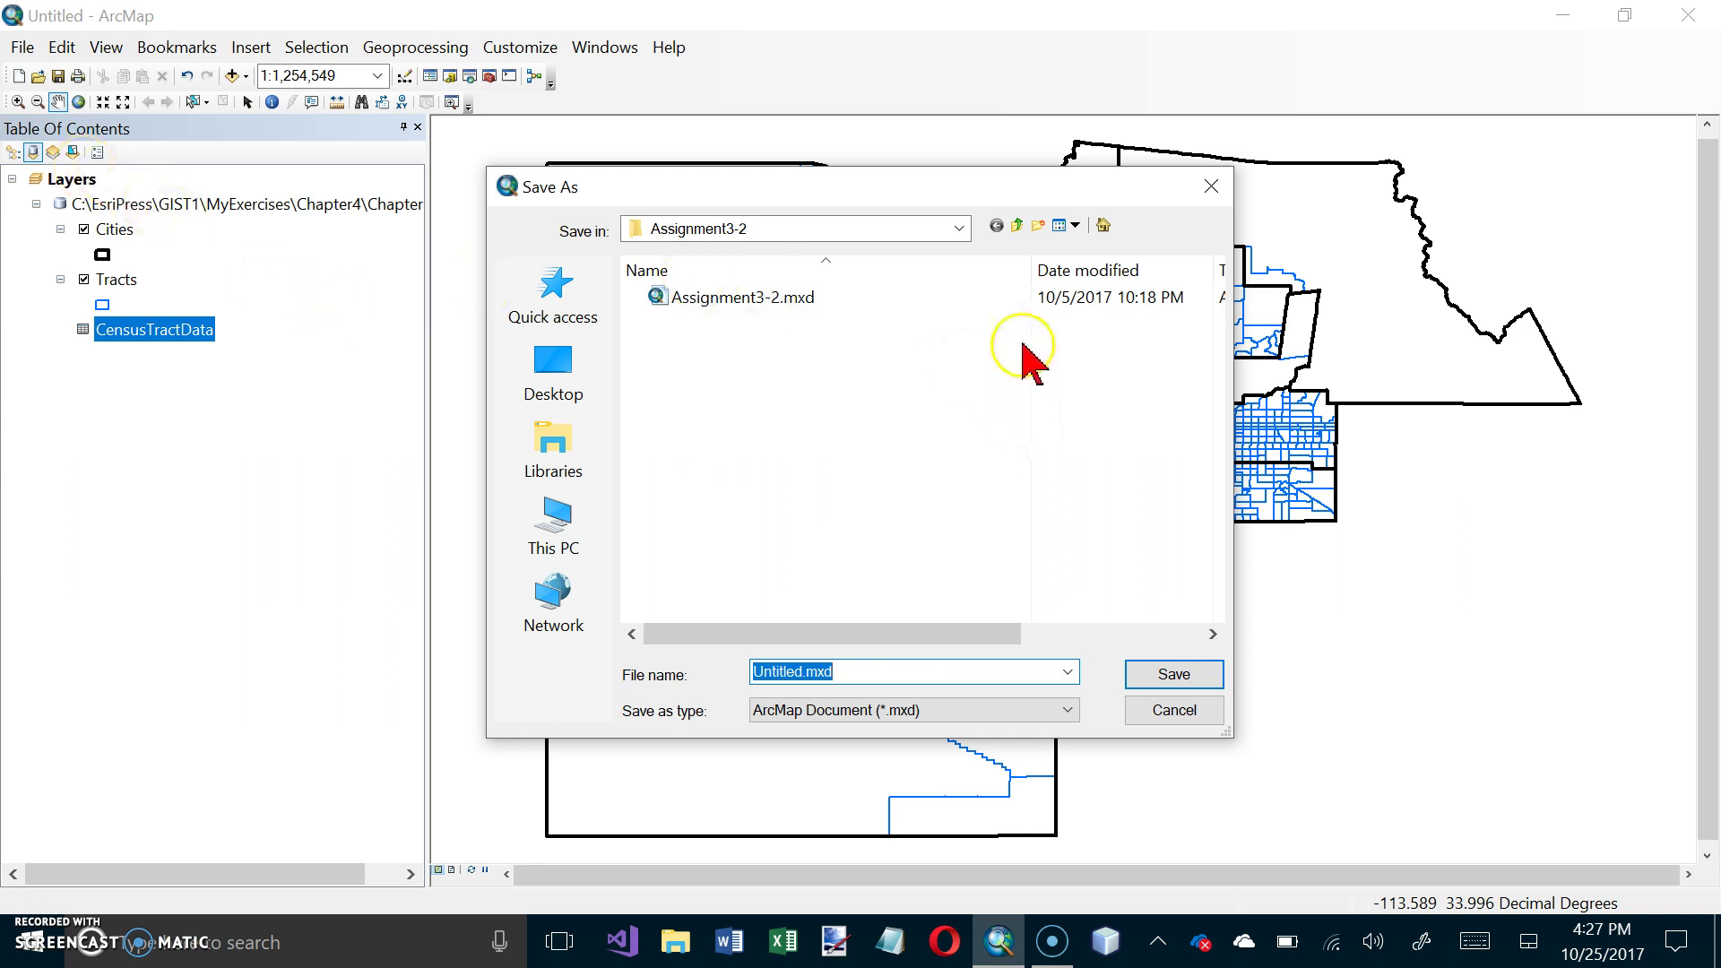
{"action": "left_click", "coordinate": [1018, 225]}
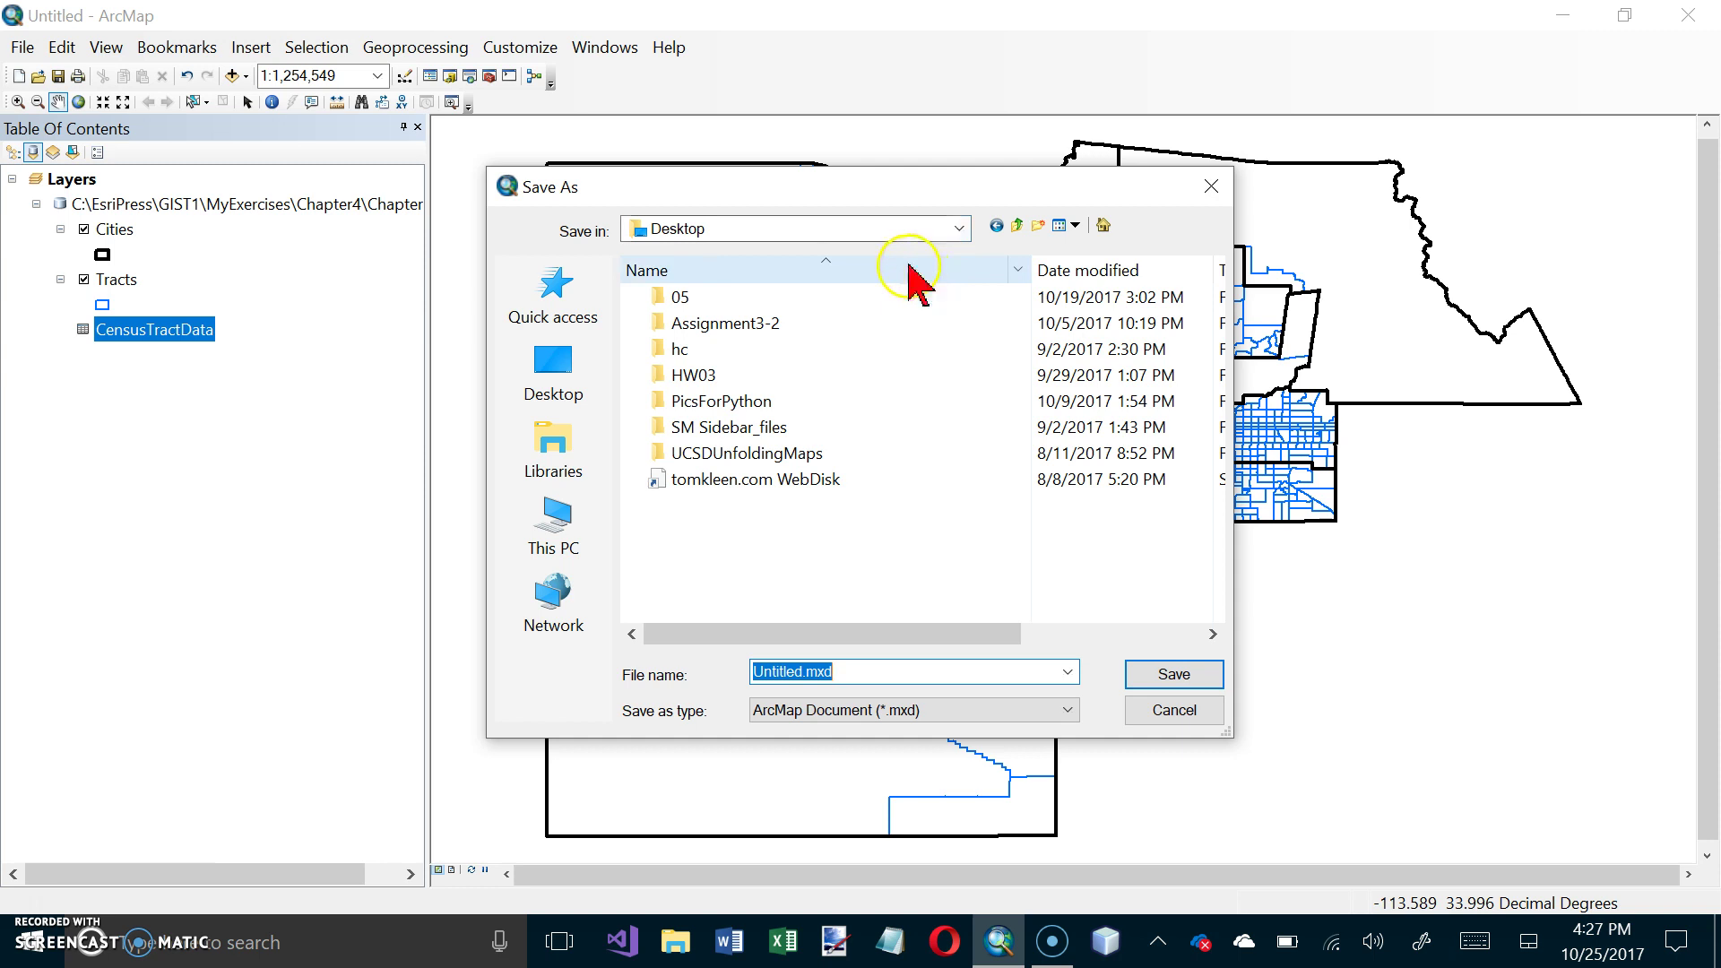
{"action": "left_click", "coordinate": [1017, 225]}
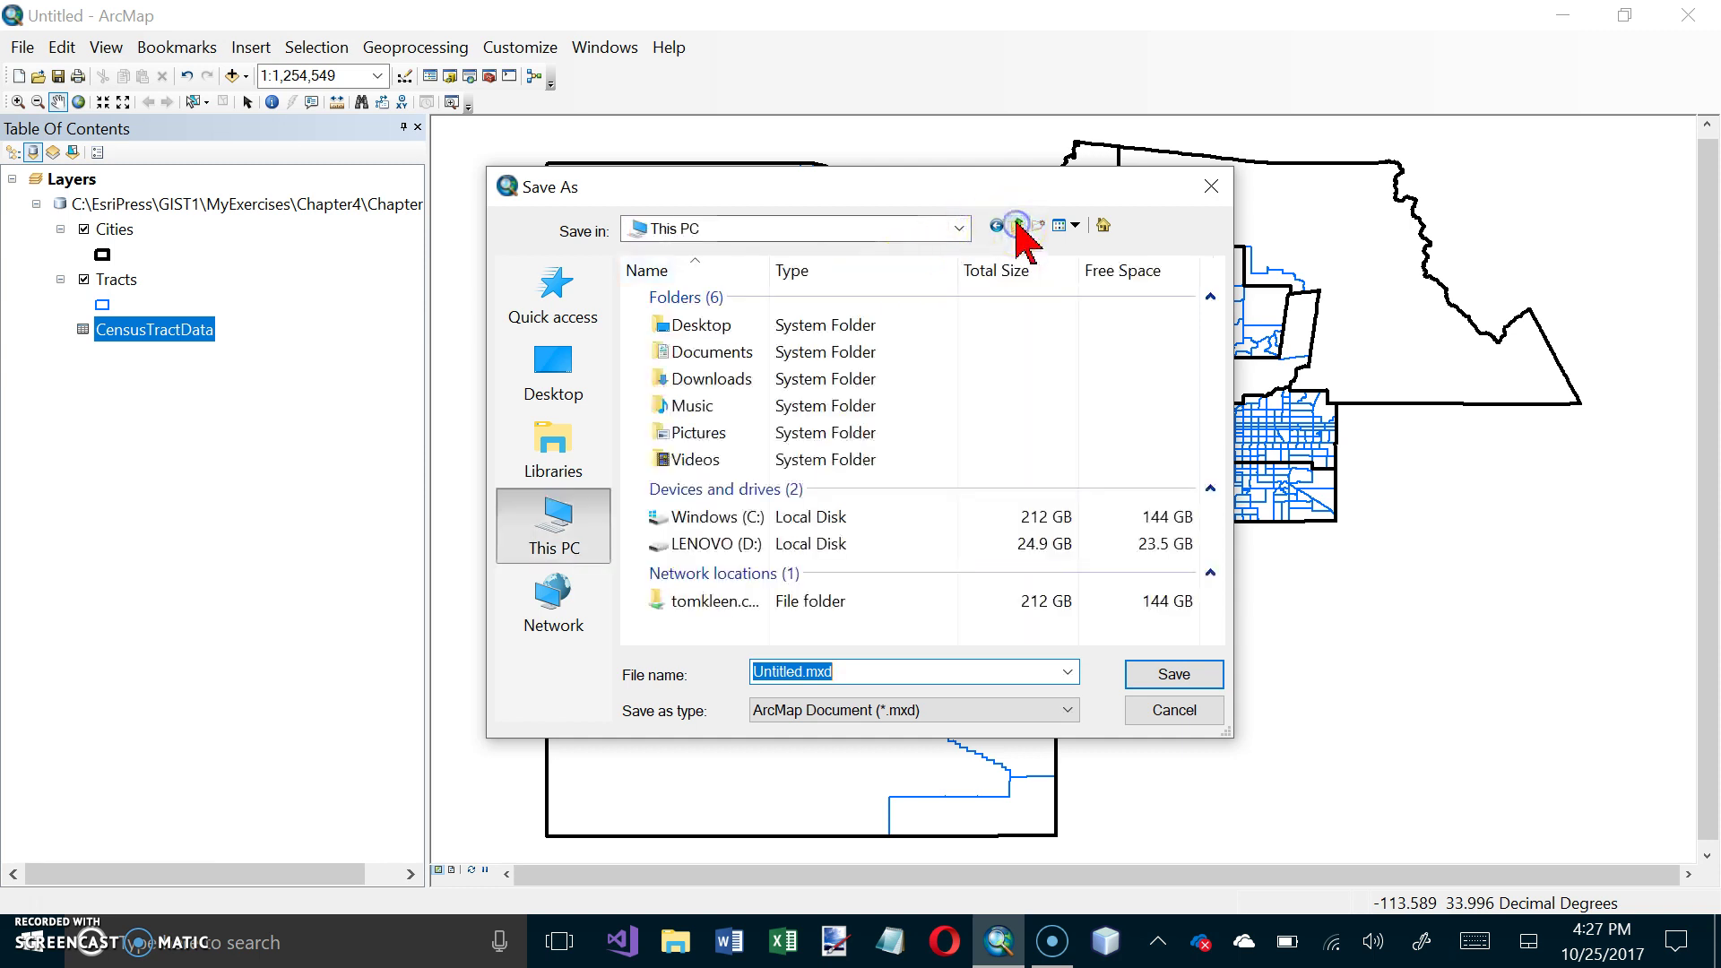
{"action": "double_click", "coordinate": [818, 518]}
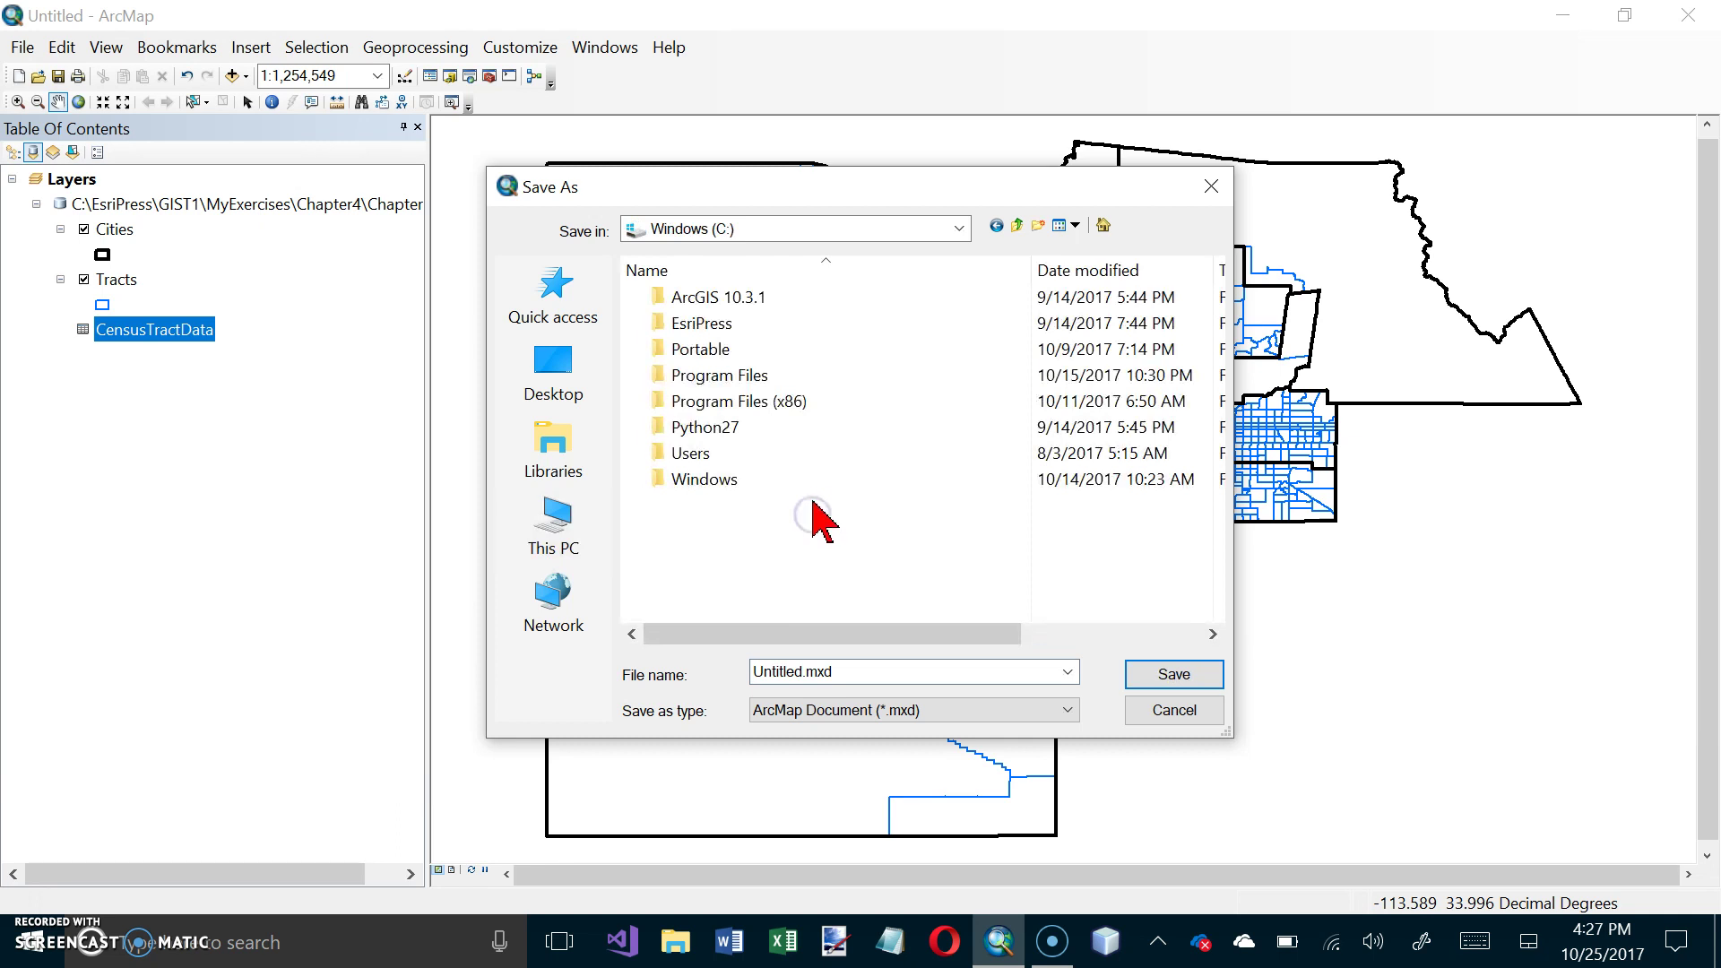
{"action": "double_click", "coordinate": [722, 322]}
{"action": "double_click", "coordinate": [702, 305]}
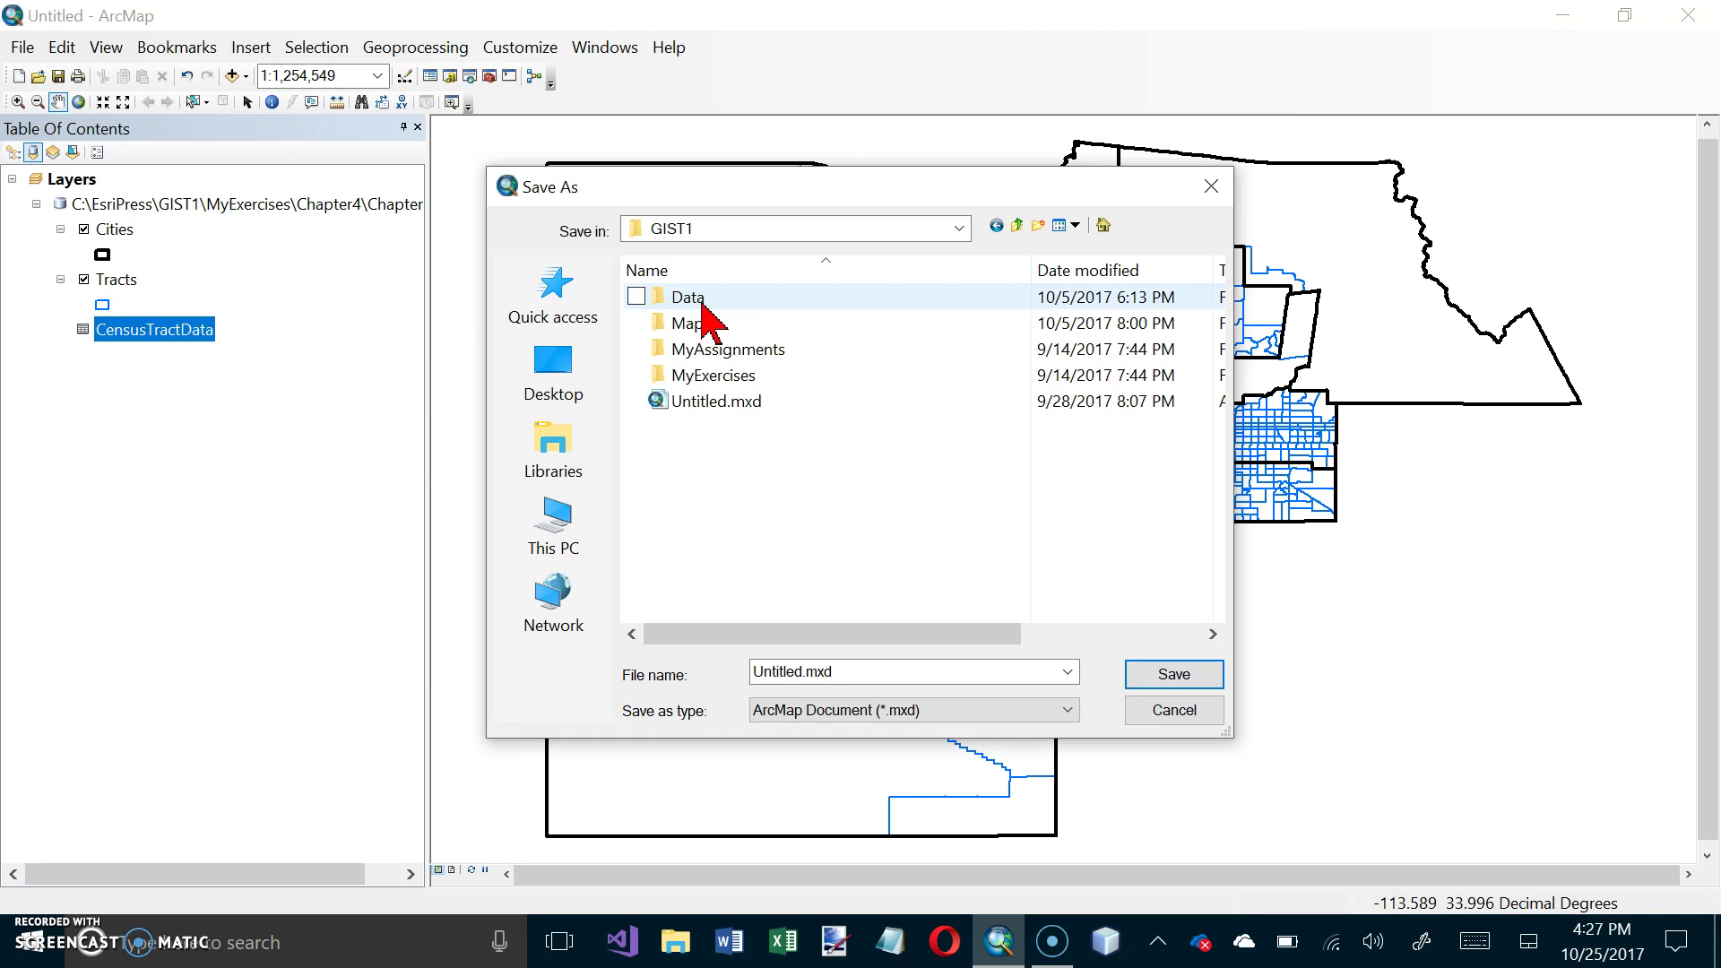
Save the map document as Tutorial4-4.mxd in MyExercises\Chapter4.
{"action": "left_click", "coordinate": [735, 386]}
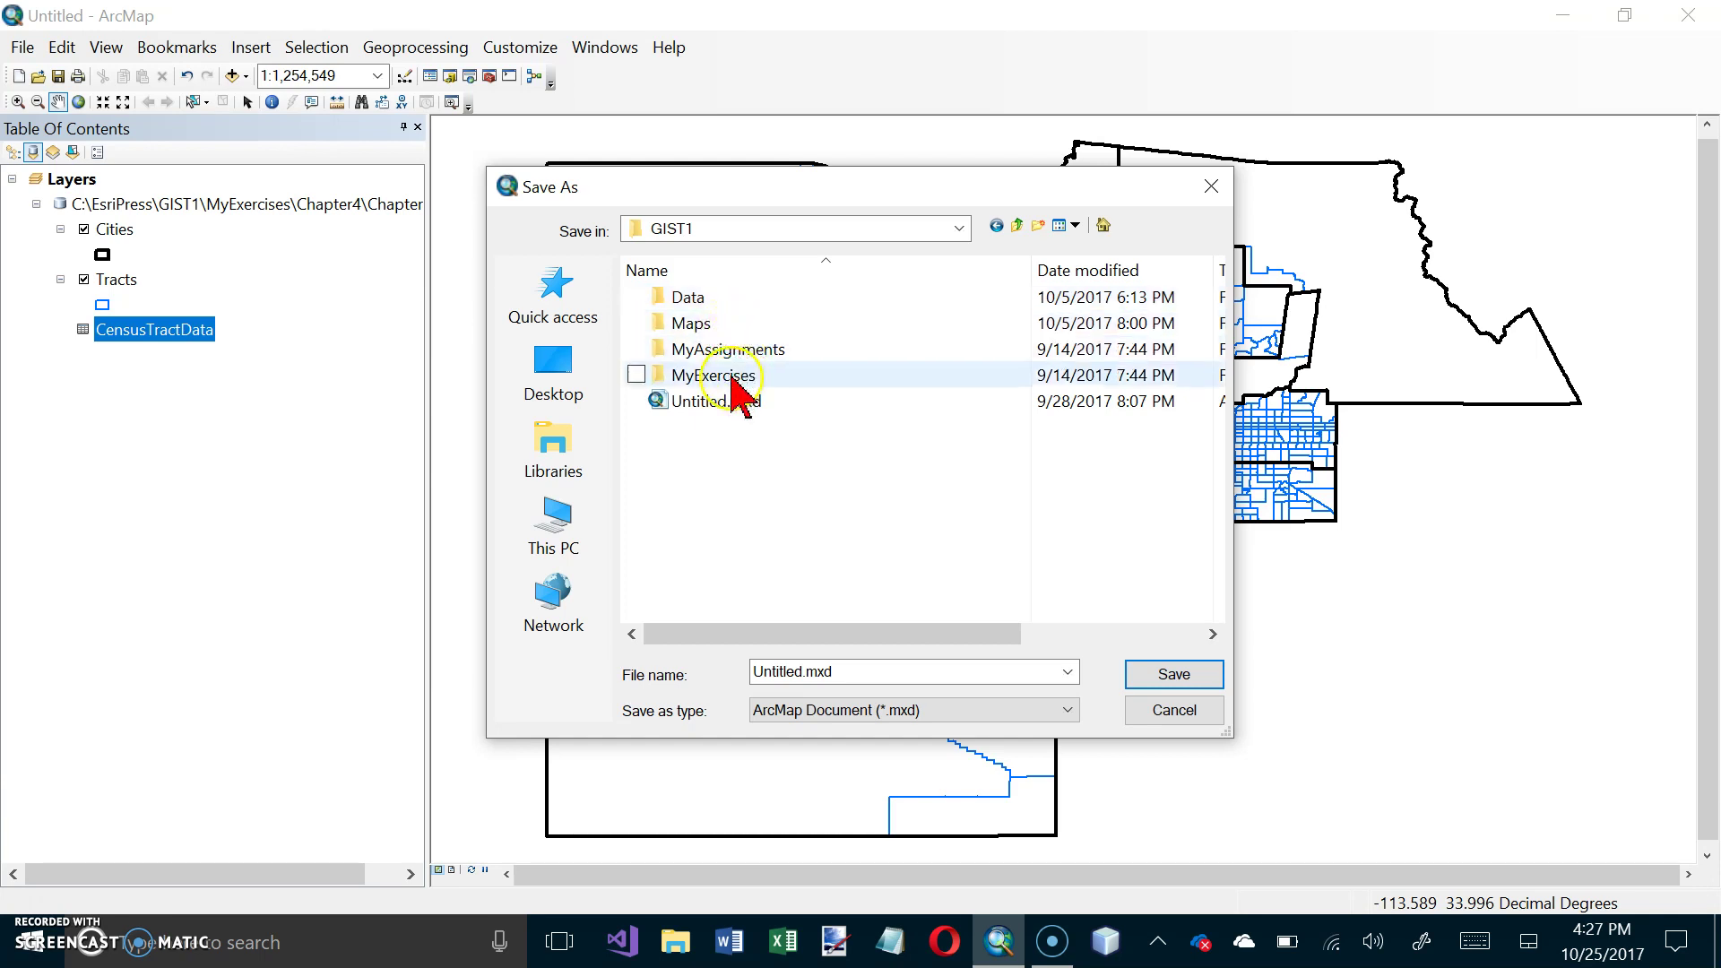
{"action": "double_click", "coordinate": [733, 380]}
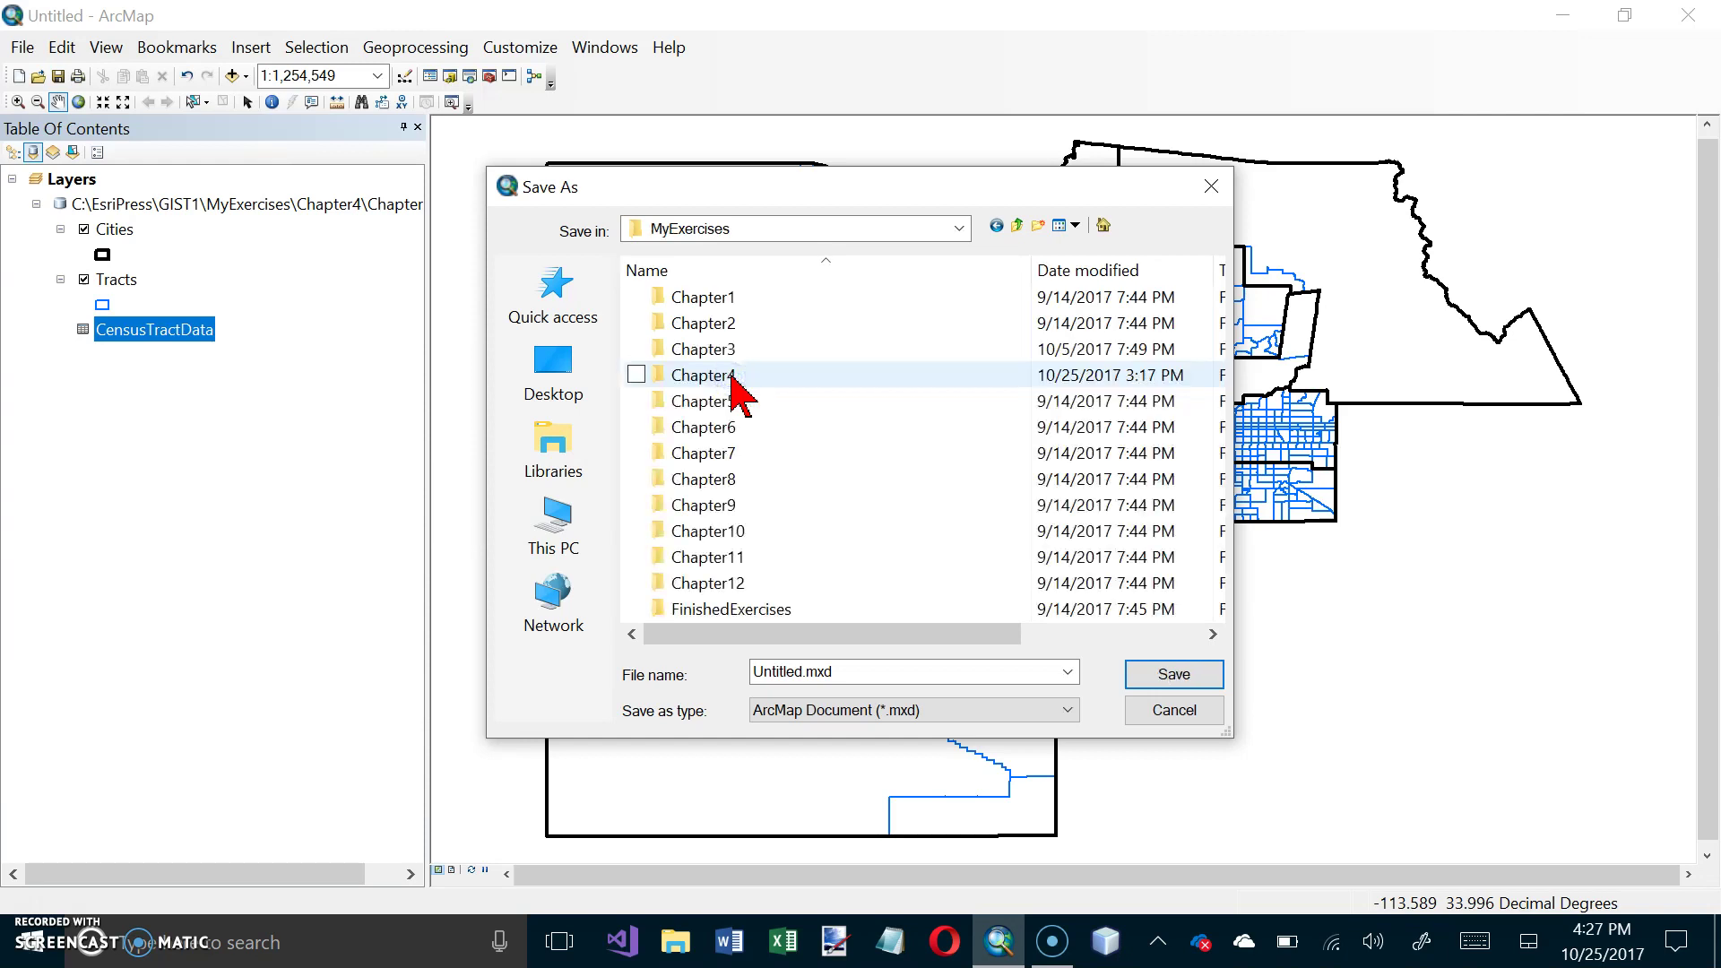
{"action": "double_click", "coordinate": [730, 379]}
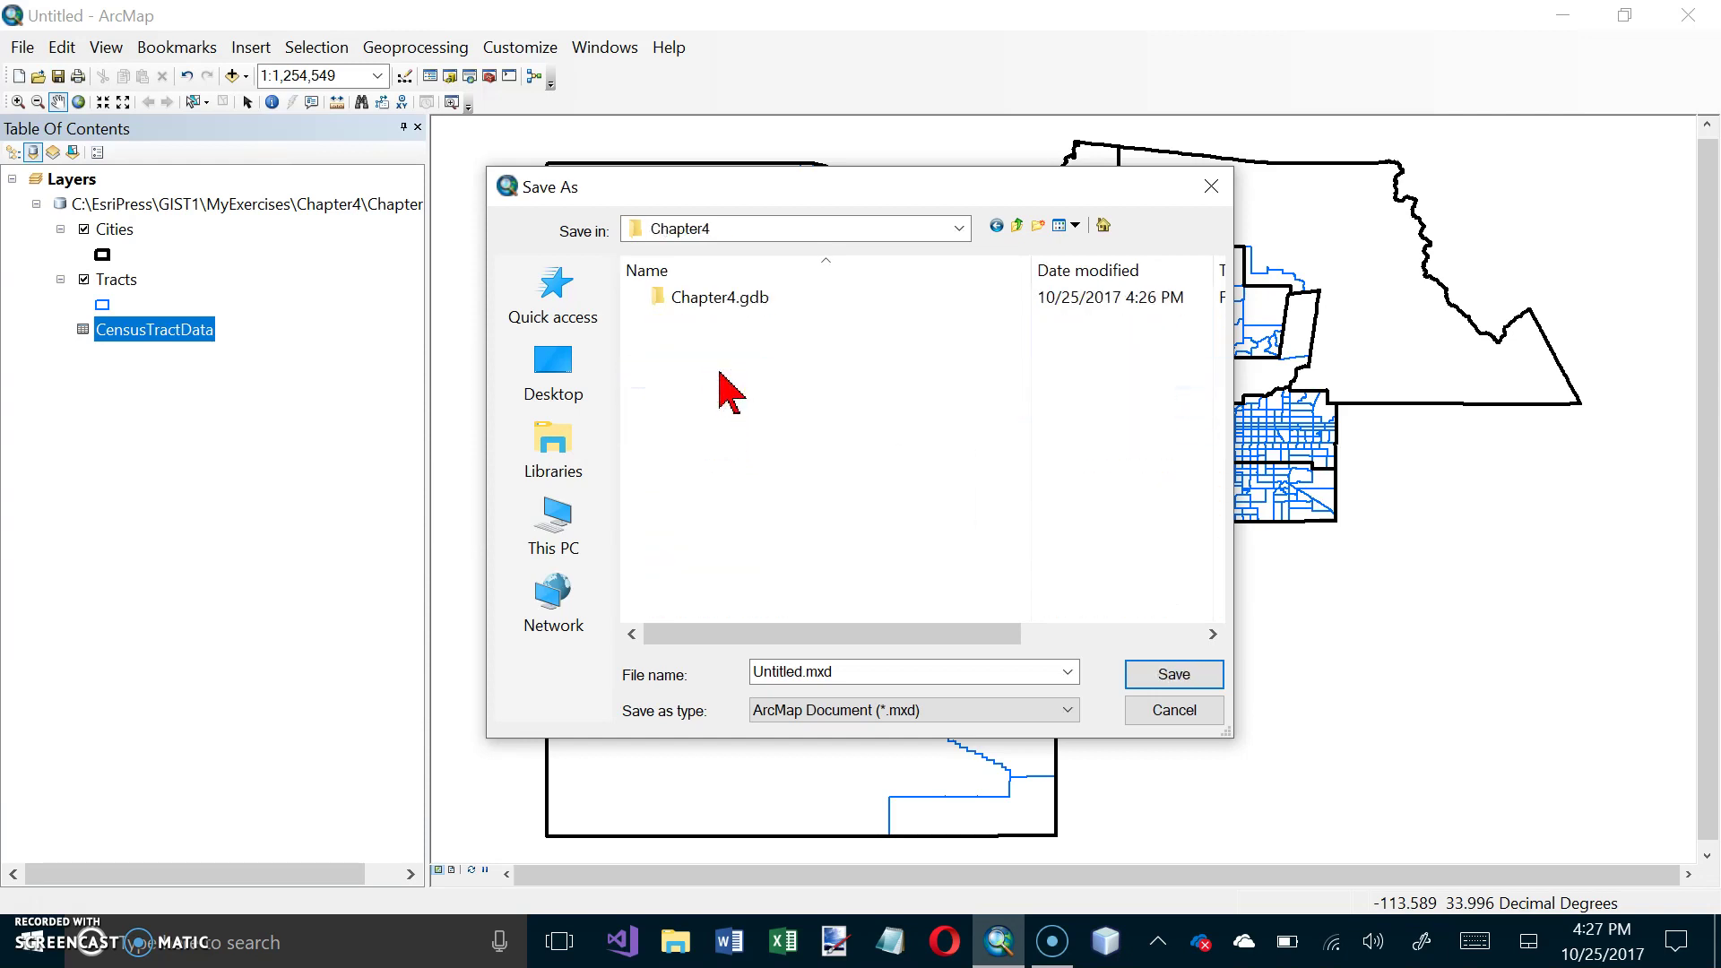
{"action": "double_click", "coordinate": [845, 672]}
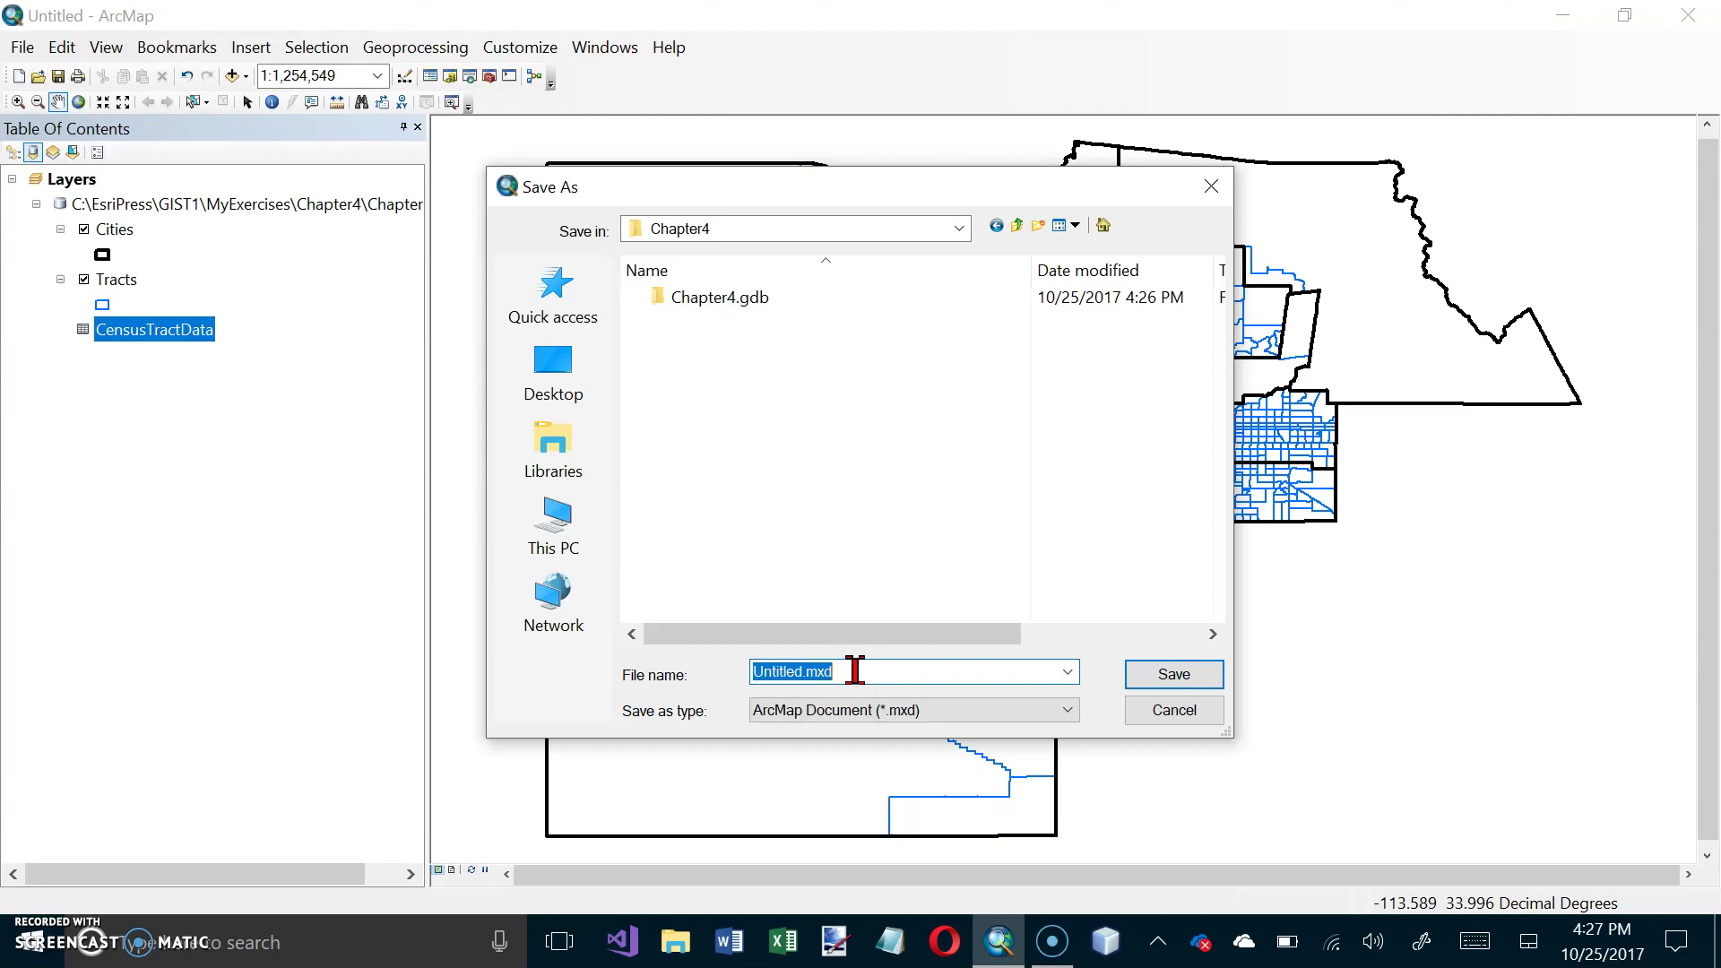
{"action": "type", "text": "Tutori"}
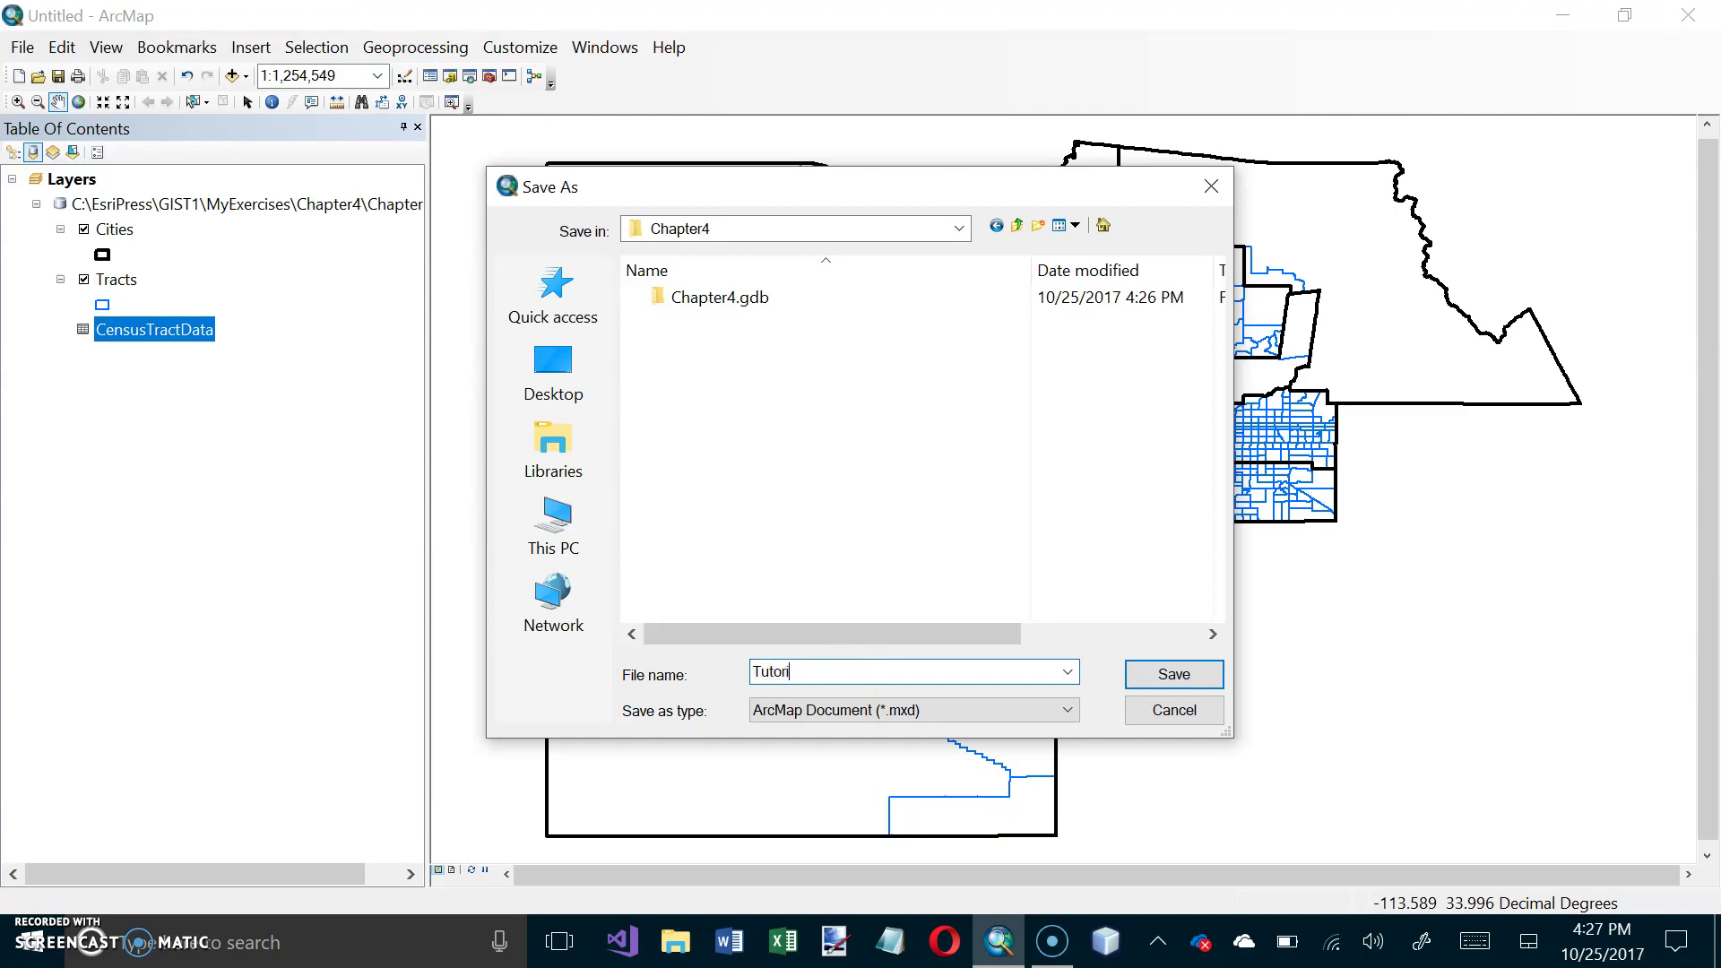
{"action": "type", "text": "al4-4"}
{"action": "key", "text": "Return"}
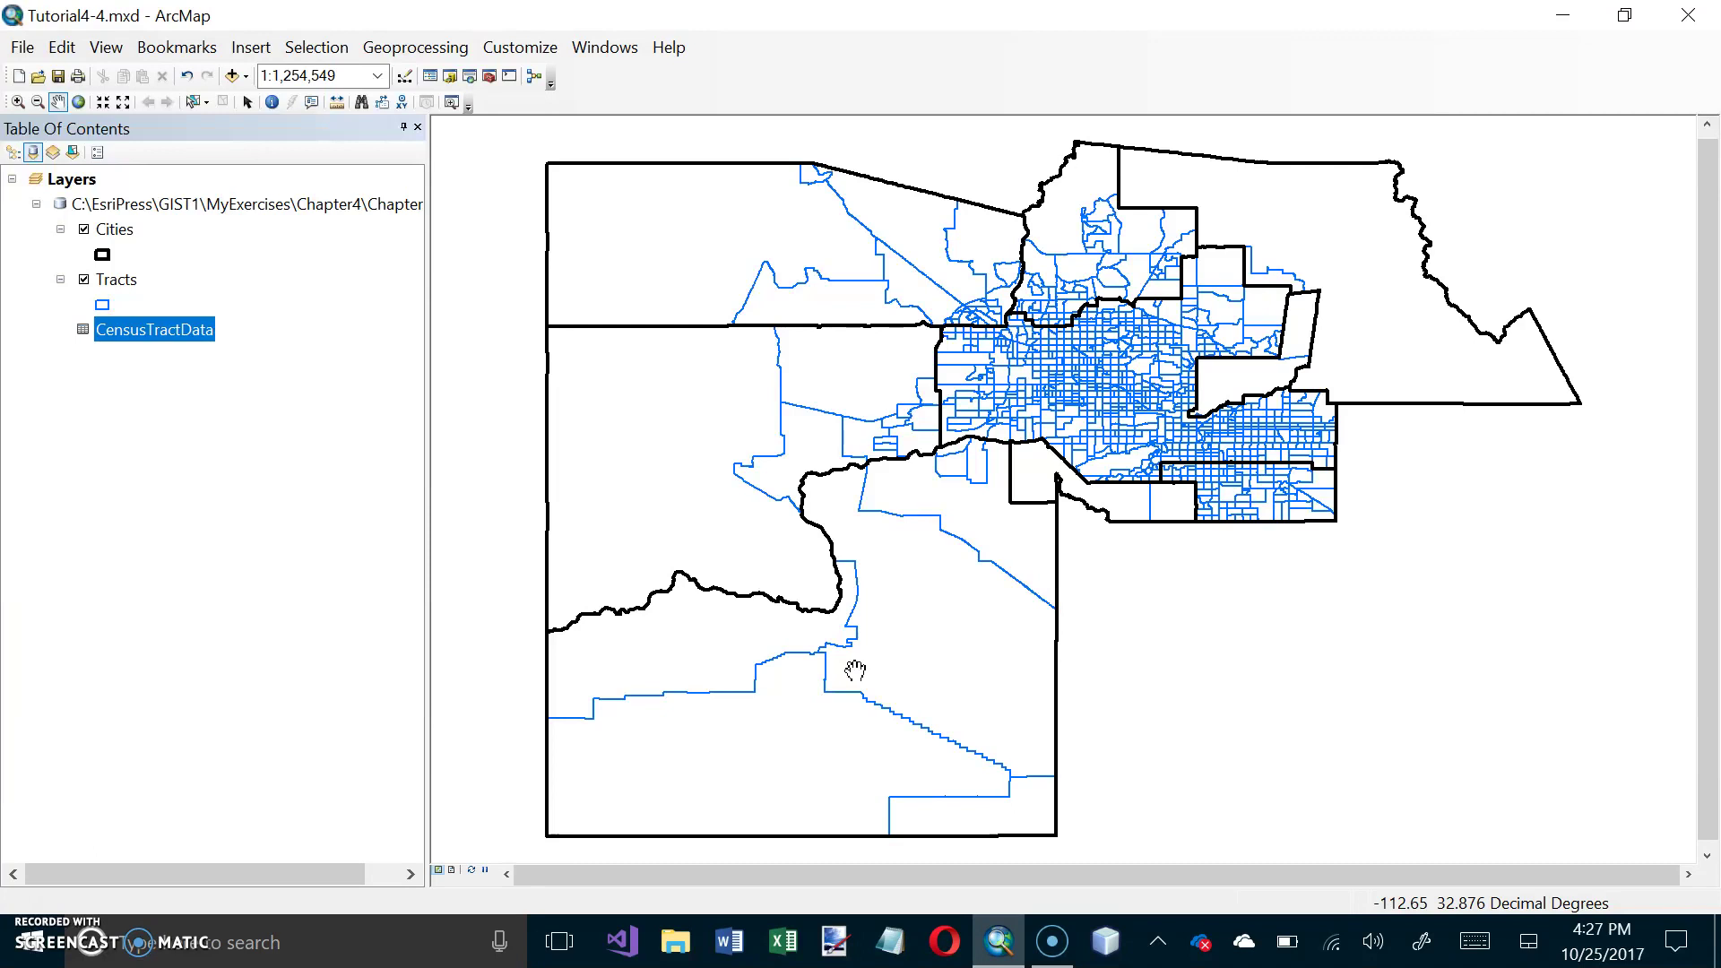
{"action": "left_click_drag", "start_coordinate": [855, 670], "coordinate": [823, 647]}
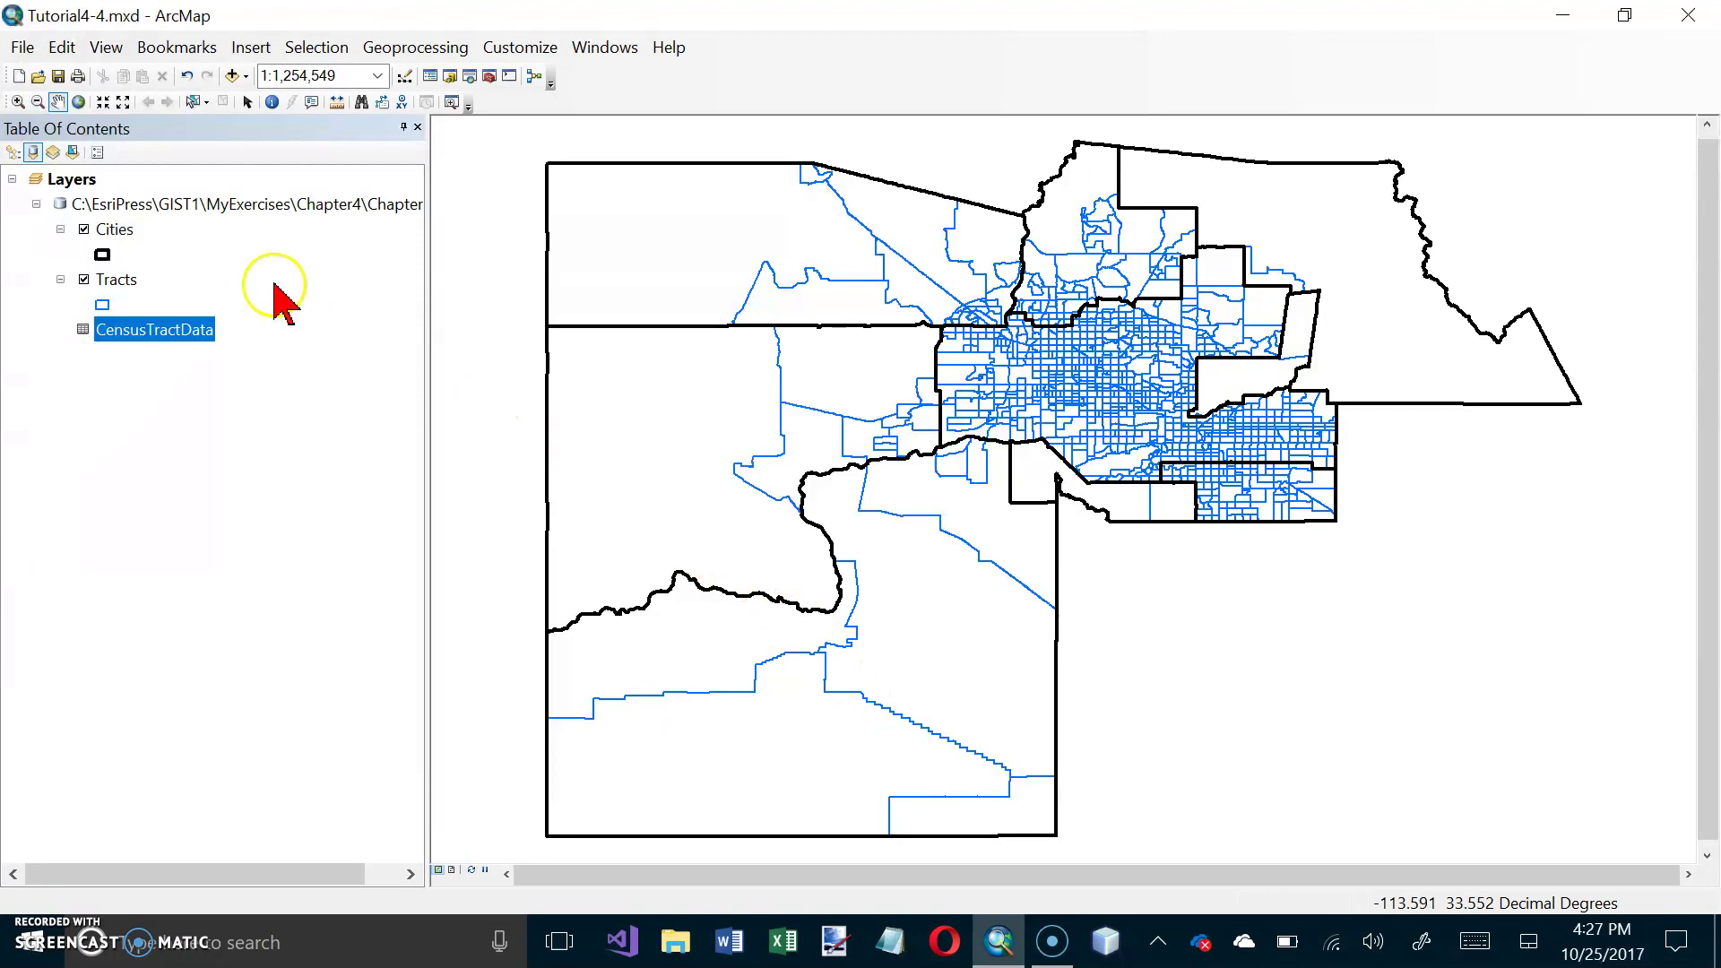
{"action": "right_click", "coordinate": [115, 282]}
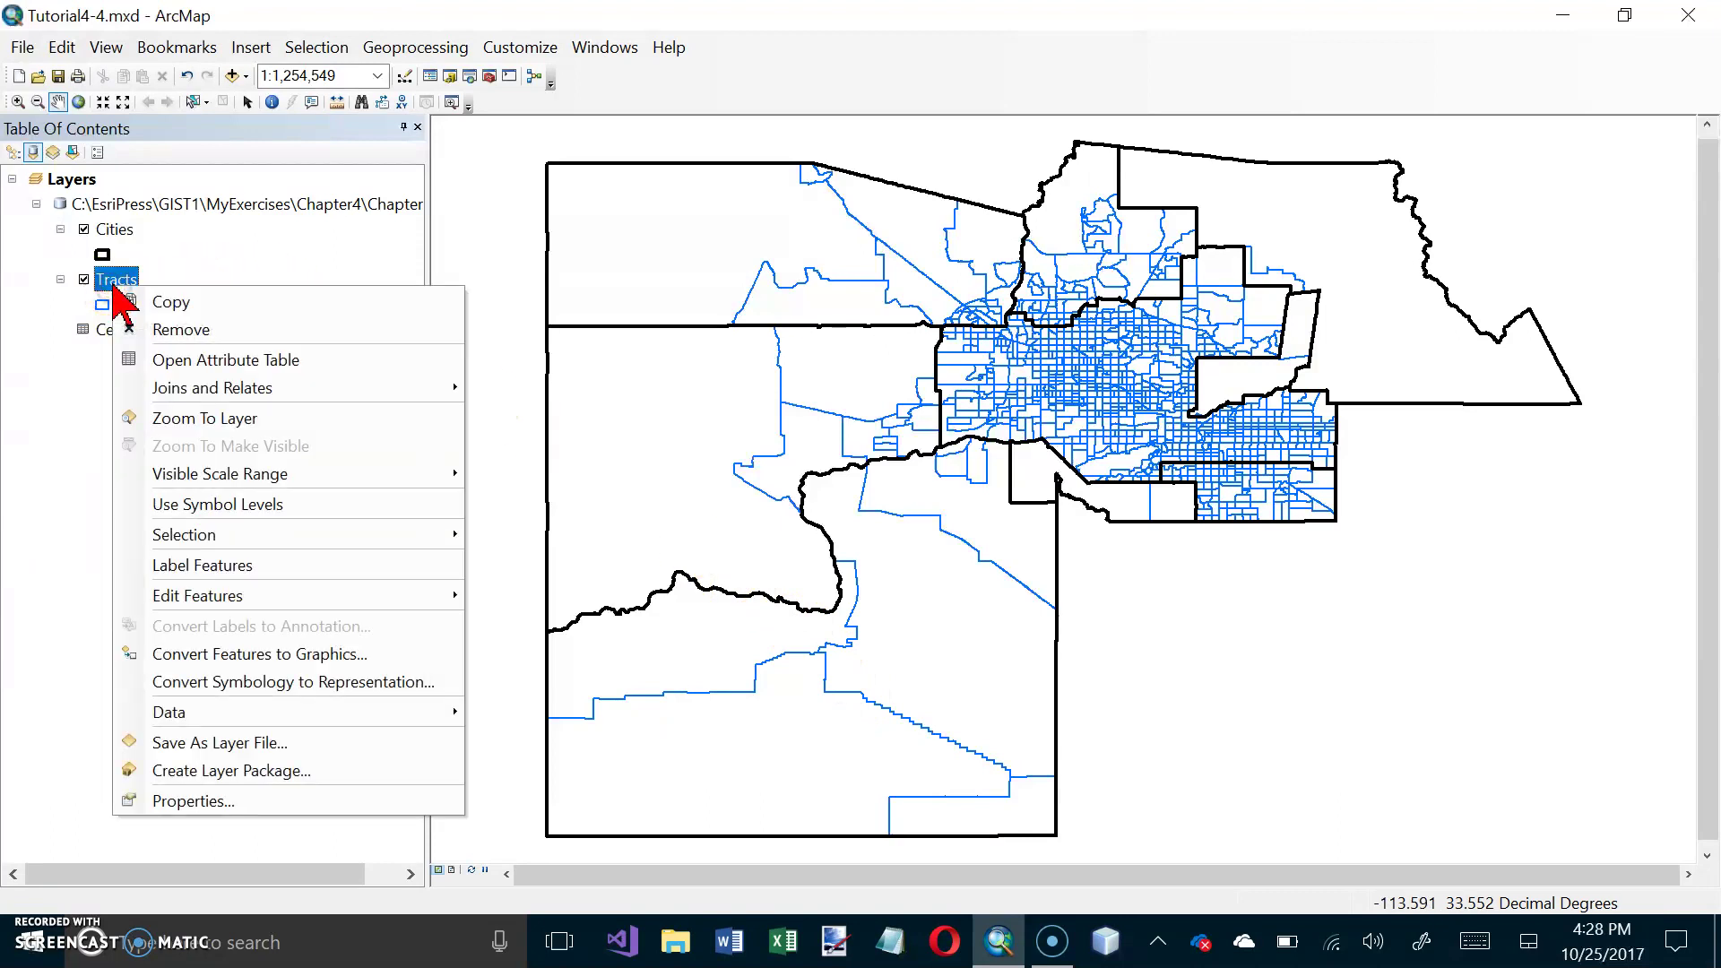
{"action": "left_click", "coordinate": [89, 331]}
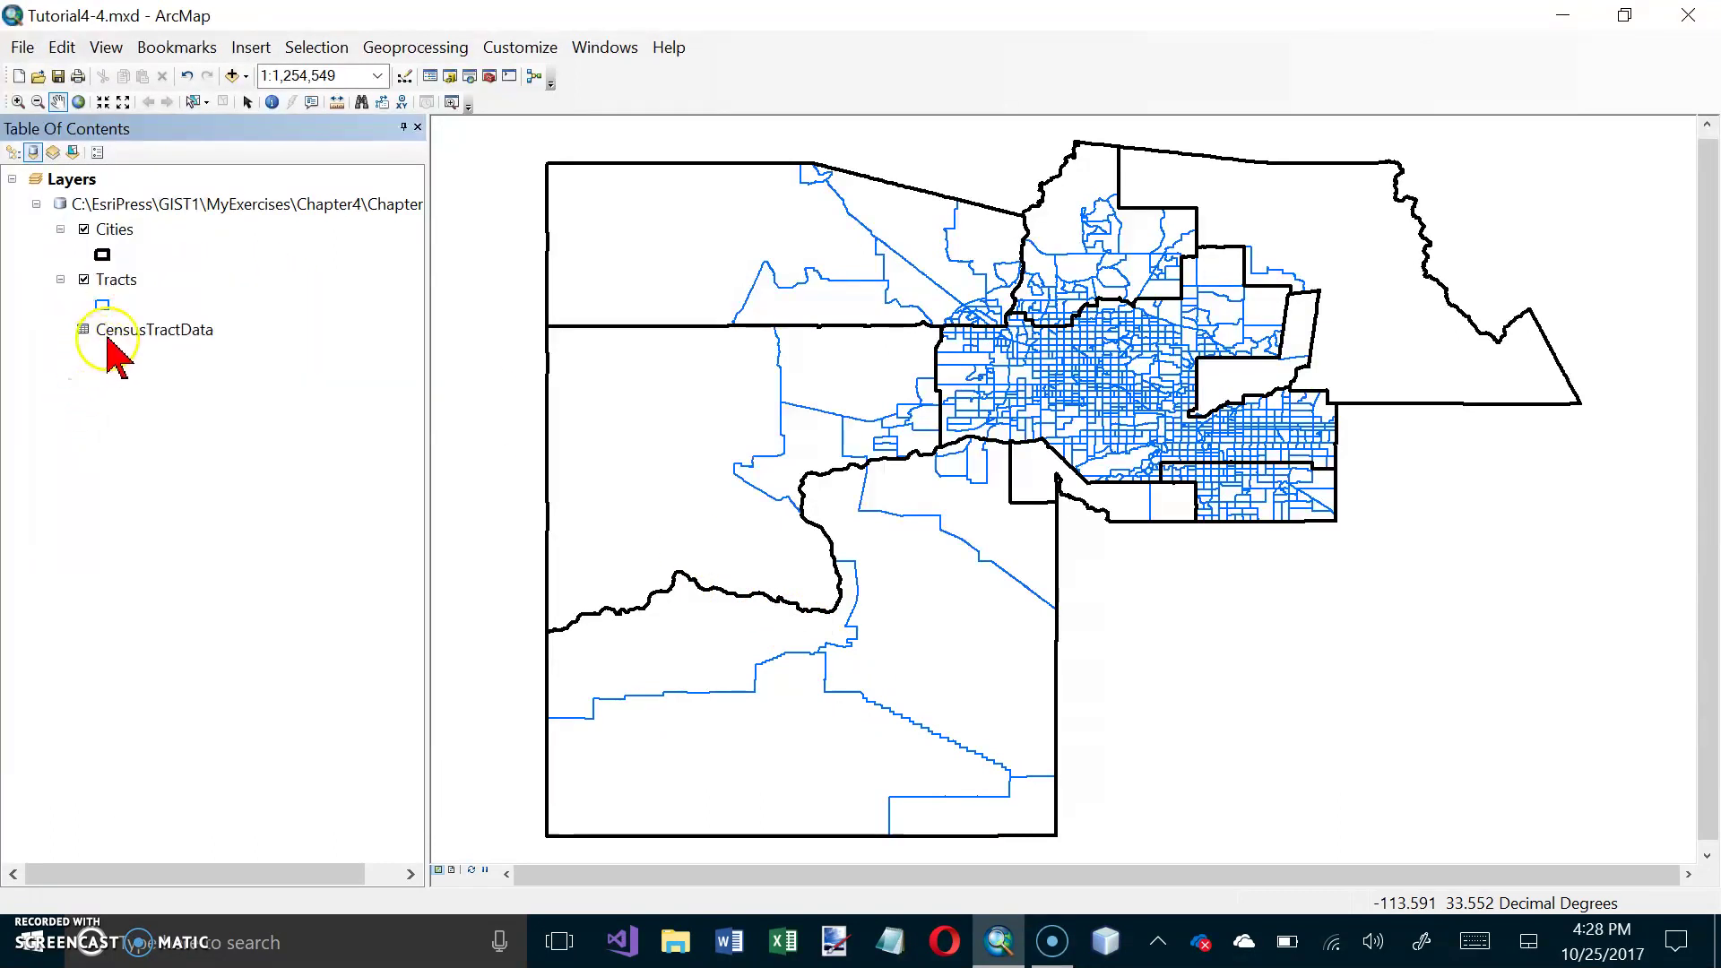
{"action": "double_click", "coordinate": [128, 331]}
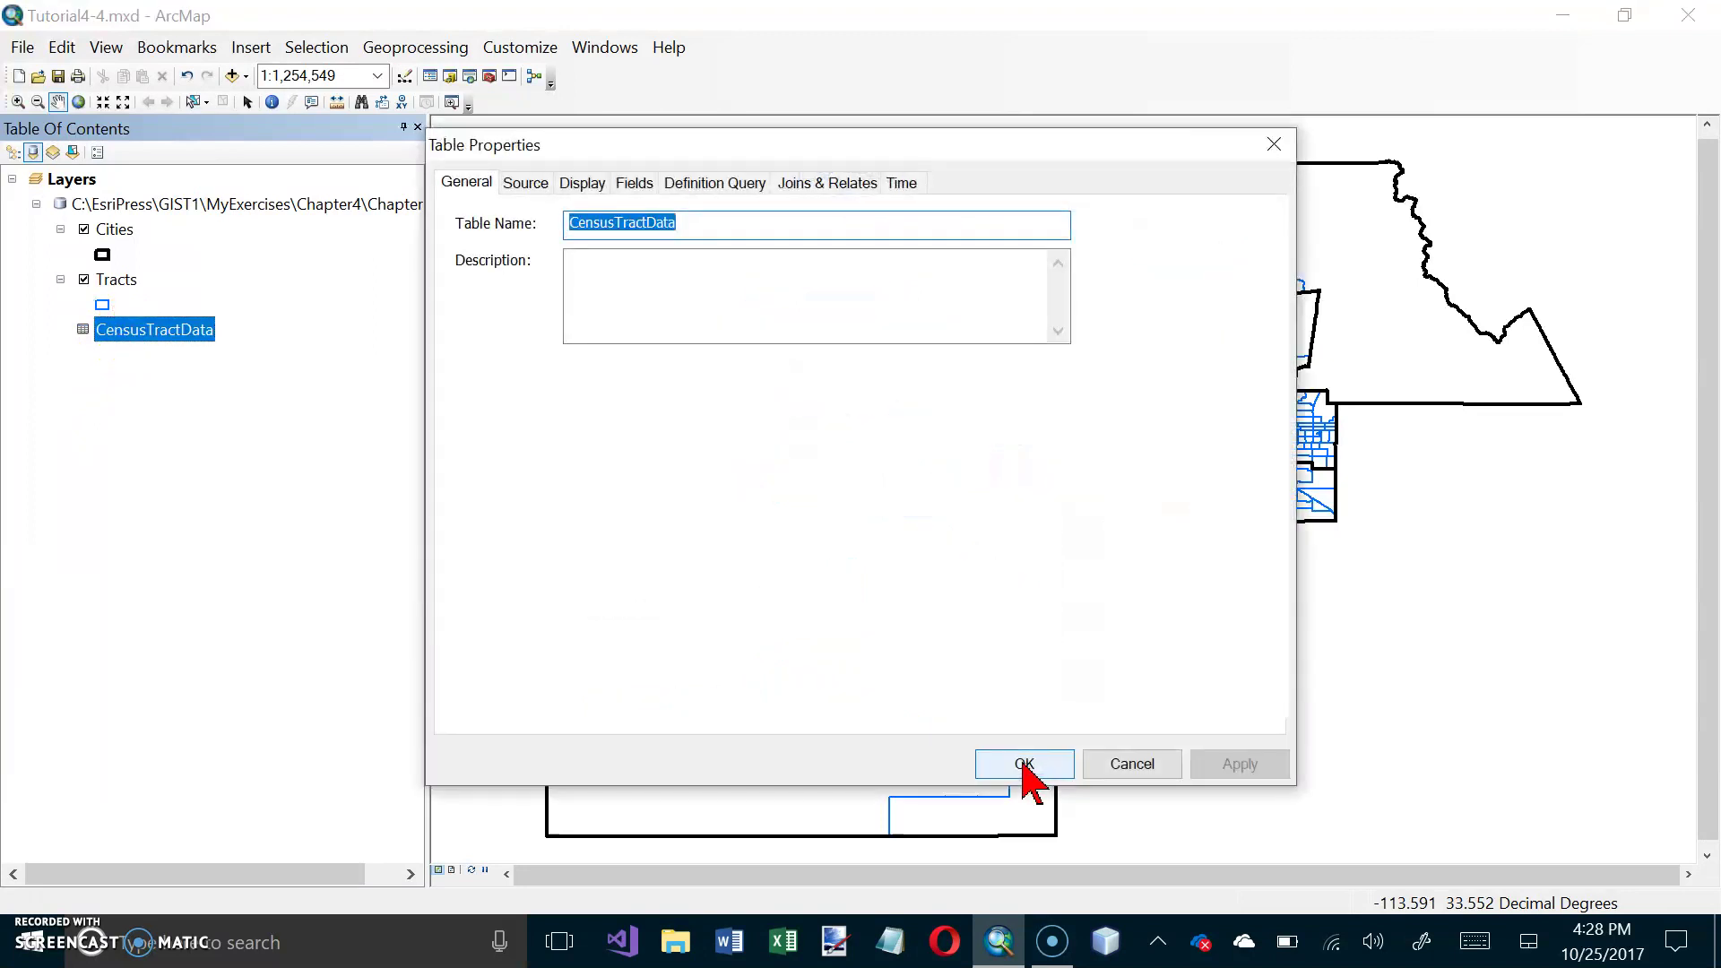
{"action": "left_click", "coordinate": [1273, 144]}
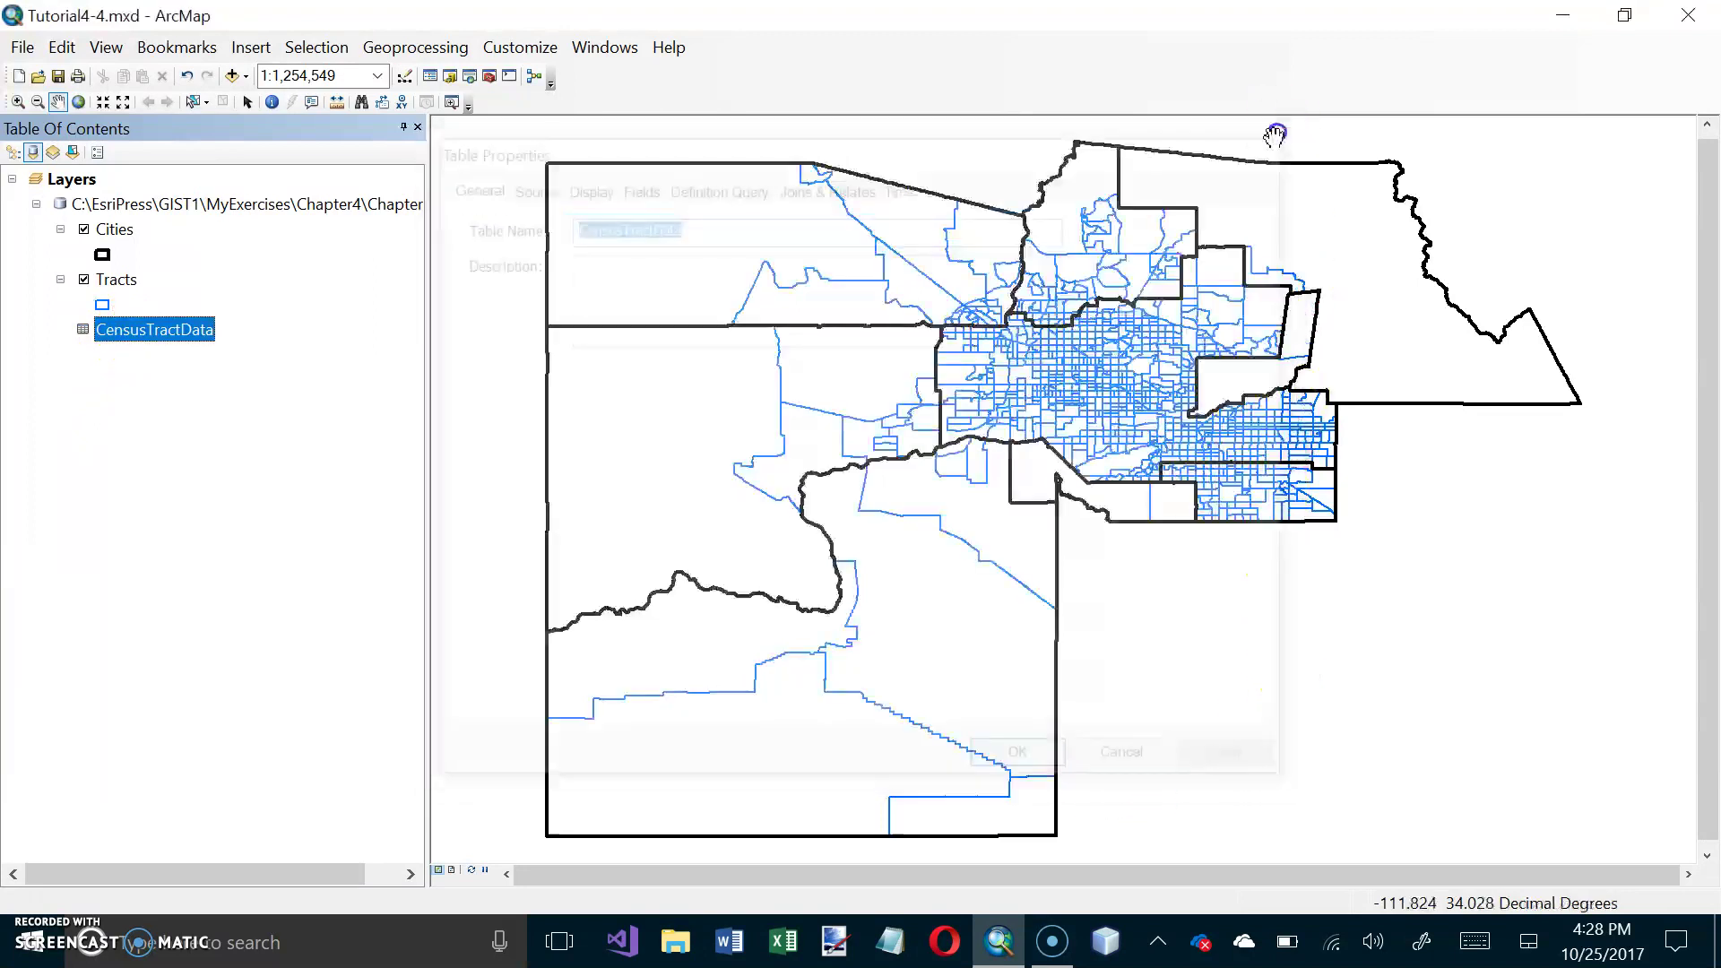
{"action": "right_click", "coordinate": [161, 331]}
{"action": "left_click", "coordinate": [186, 332]}
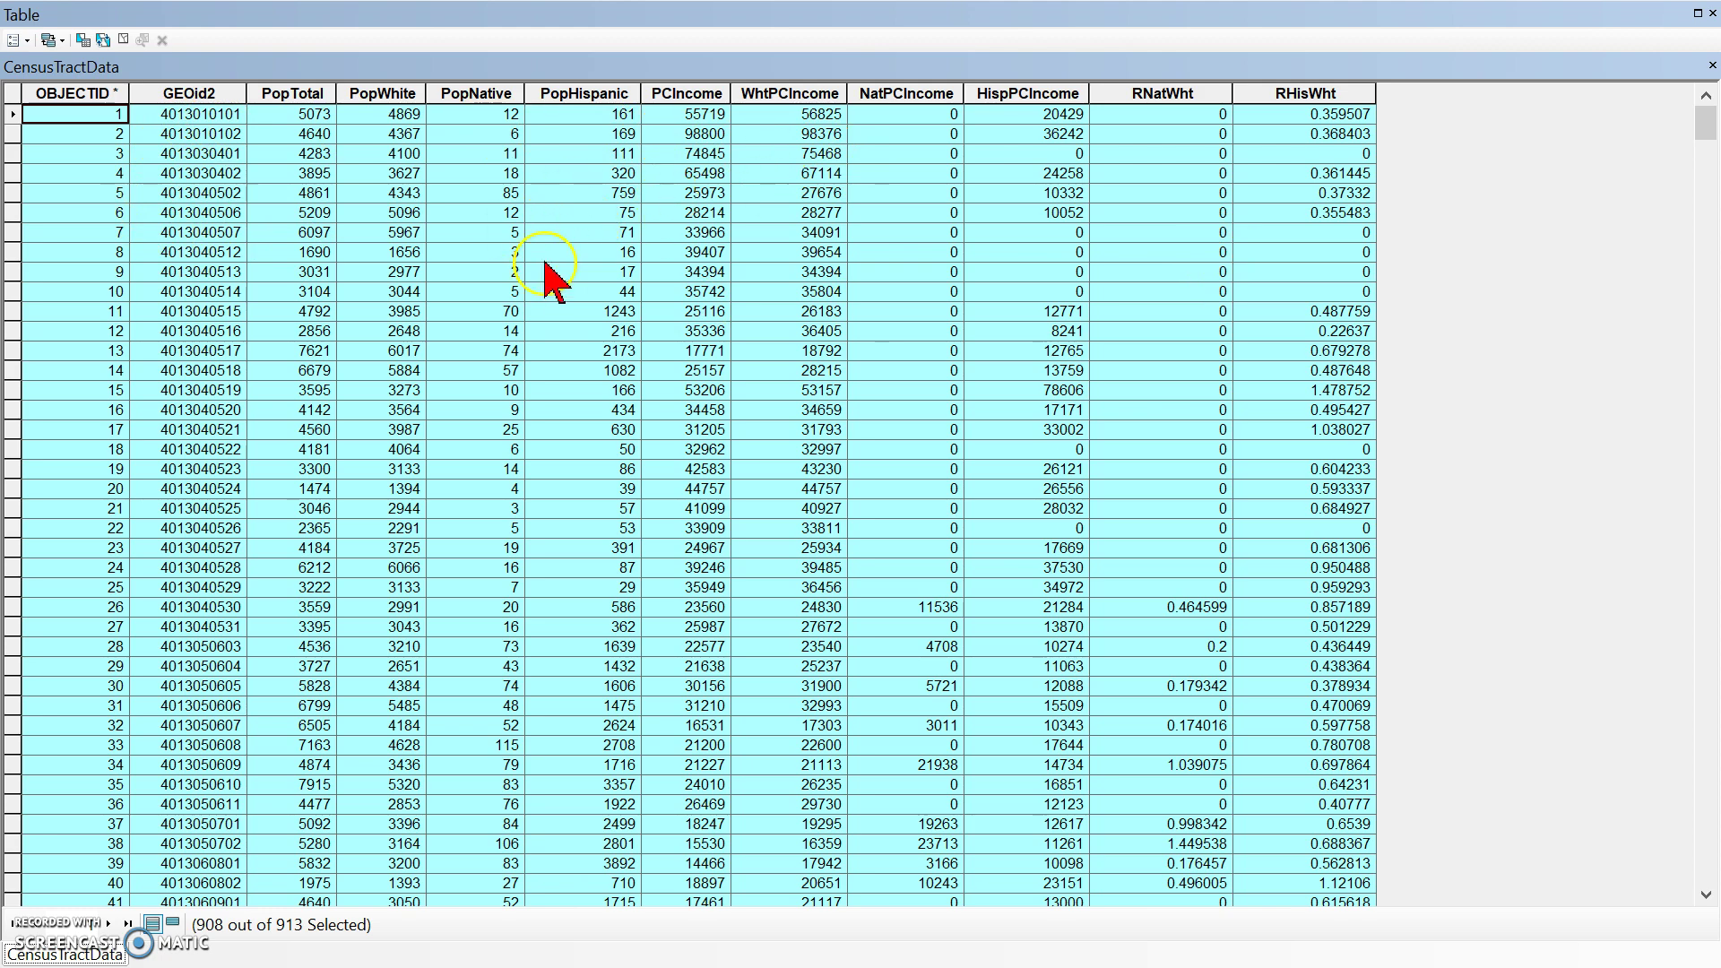
{"action": "left_click", "coordinate": [1712, 14]}
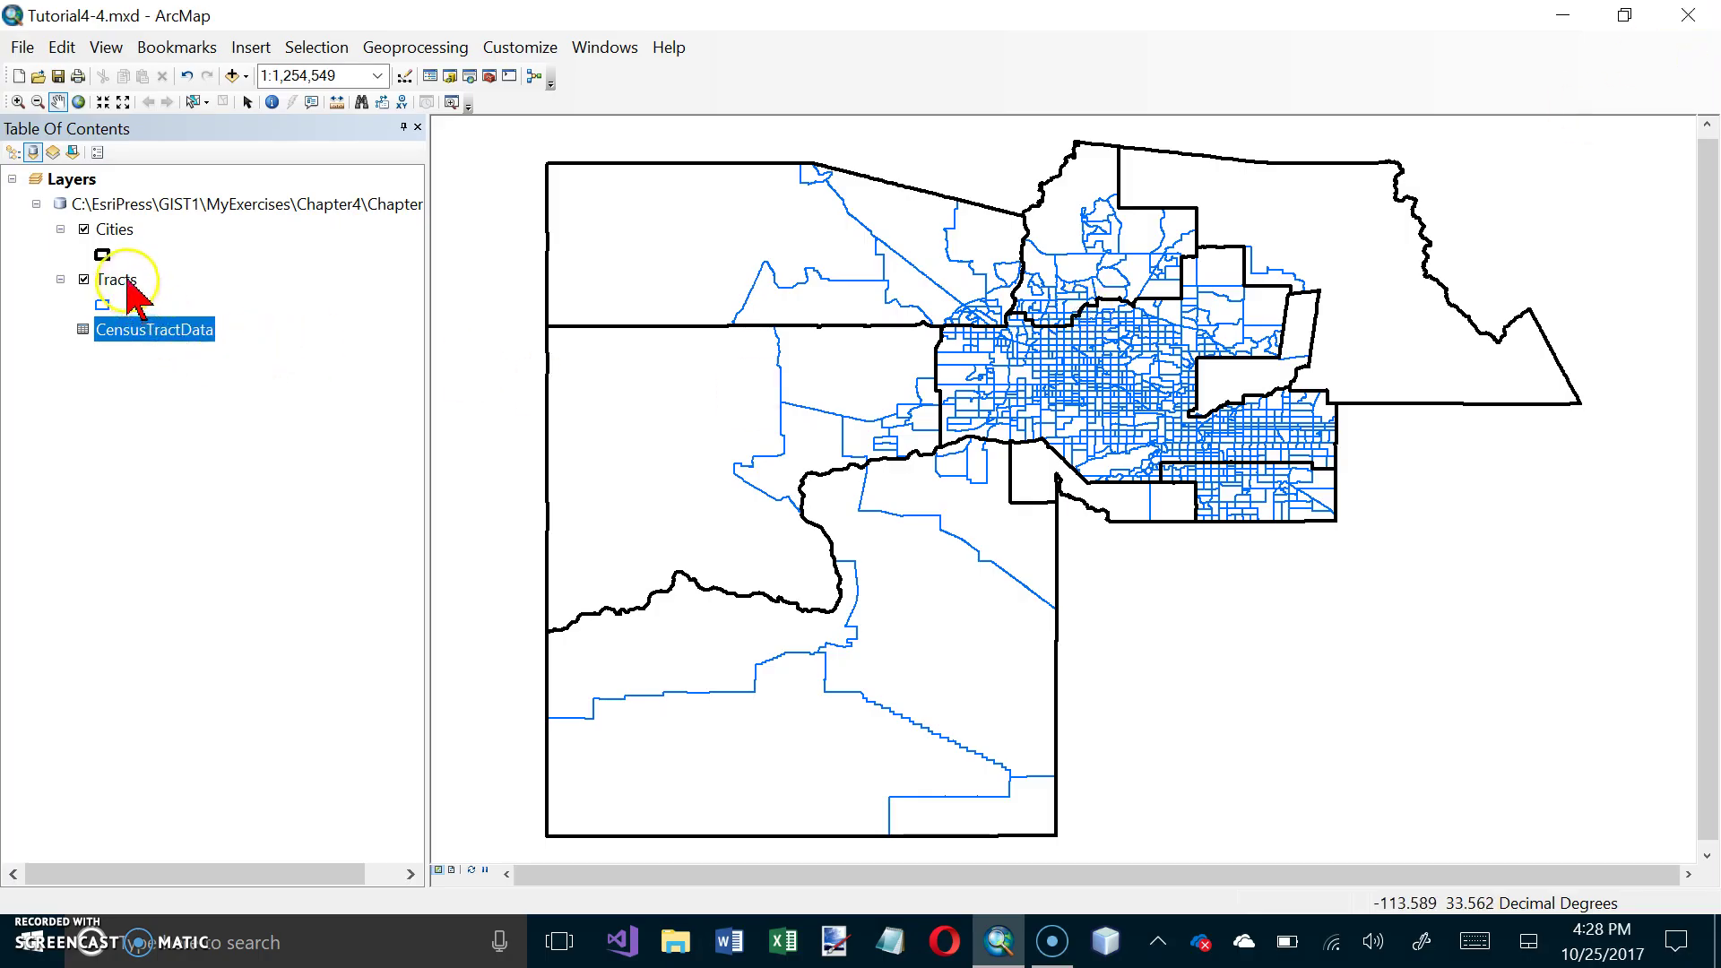
{"action": "right_click", "coordinate": [130, 278]}
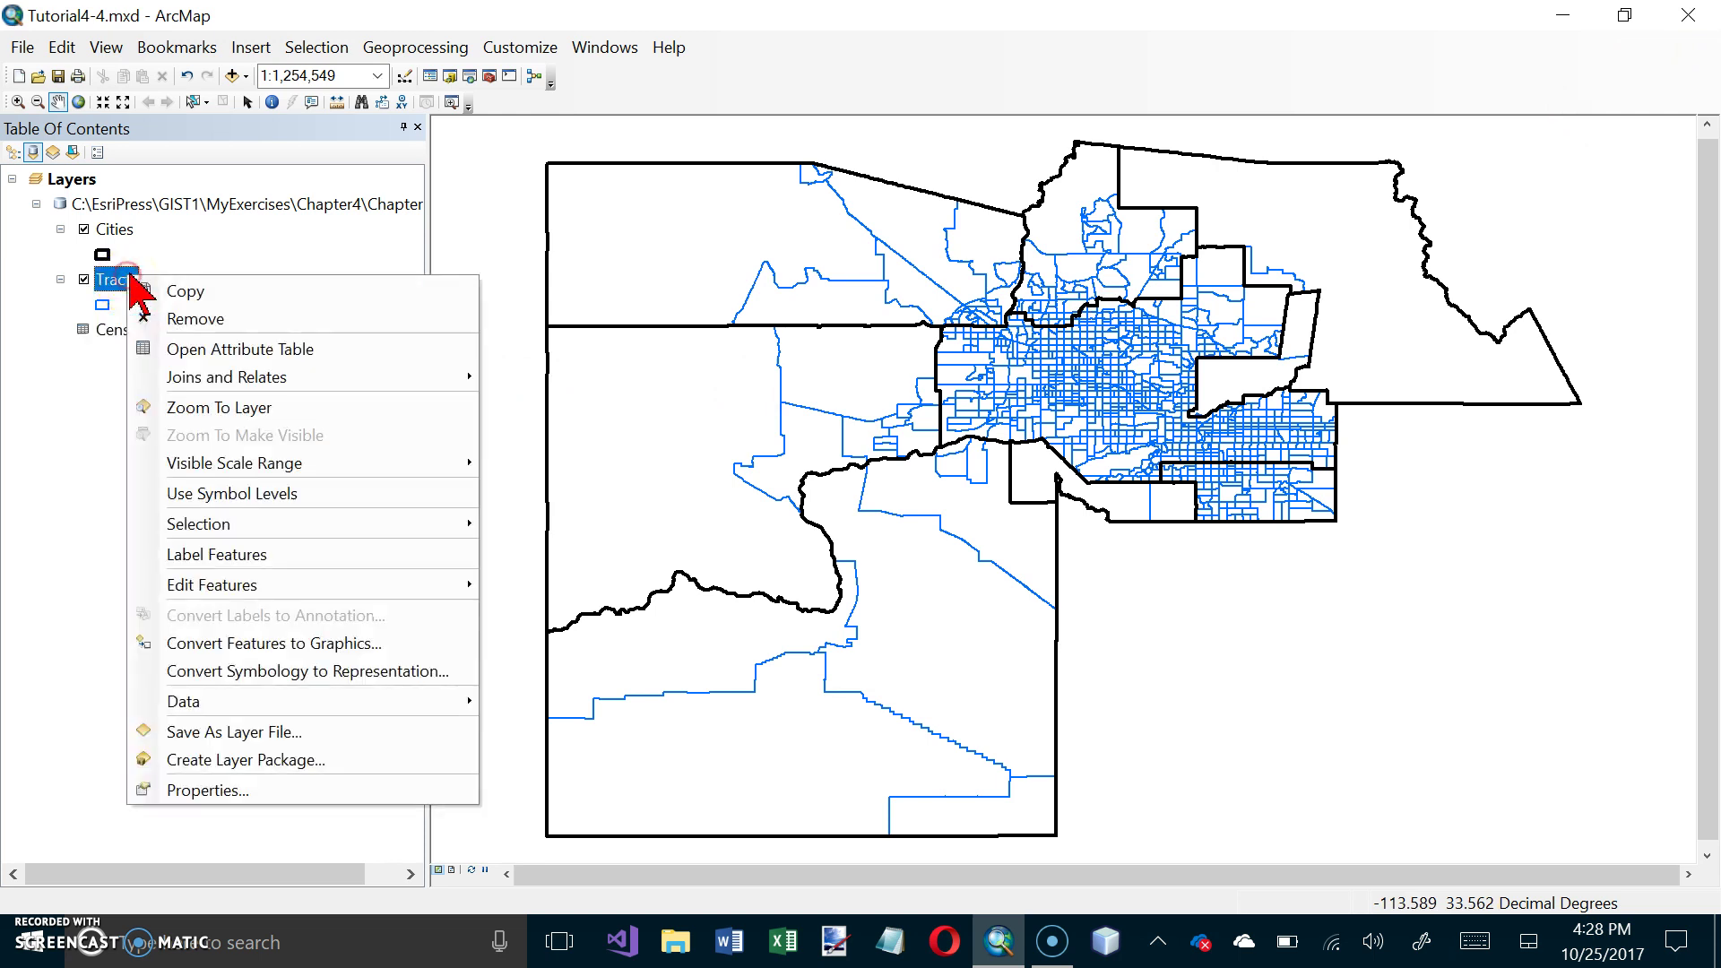
{"action": "left_click", "coordinate": [193, 348]}
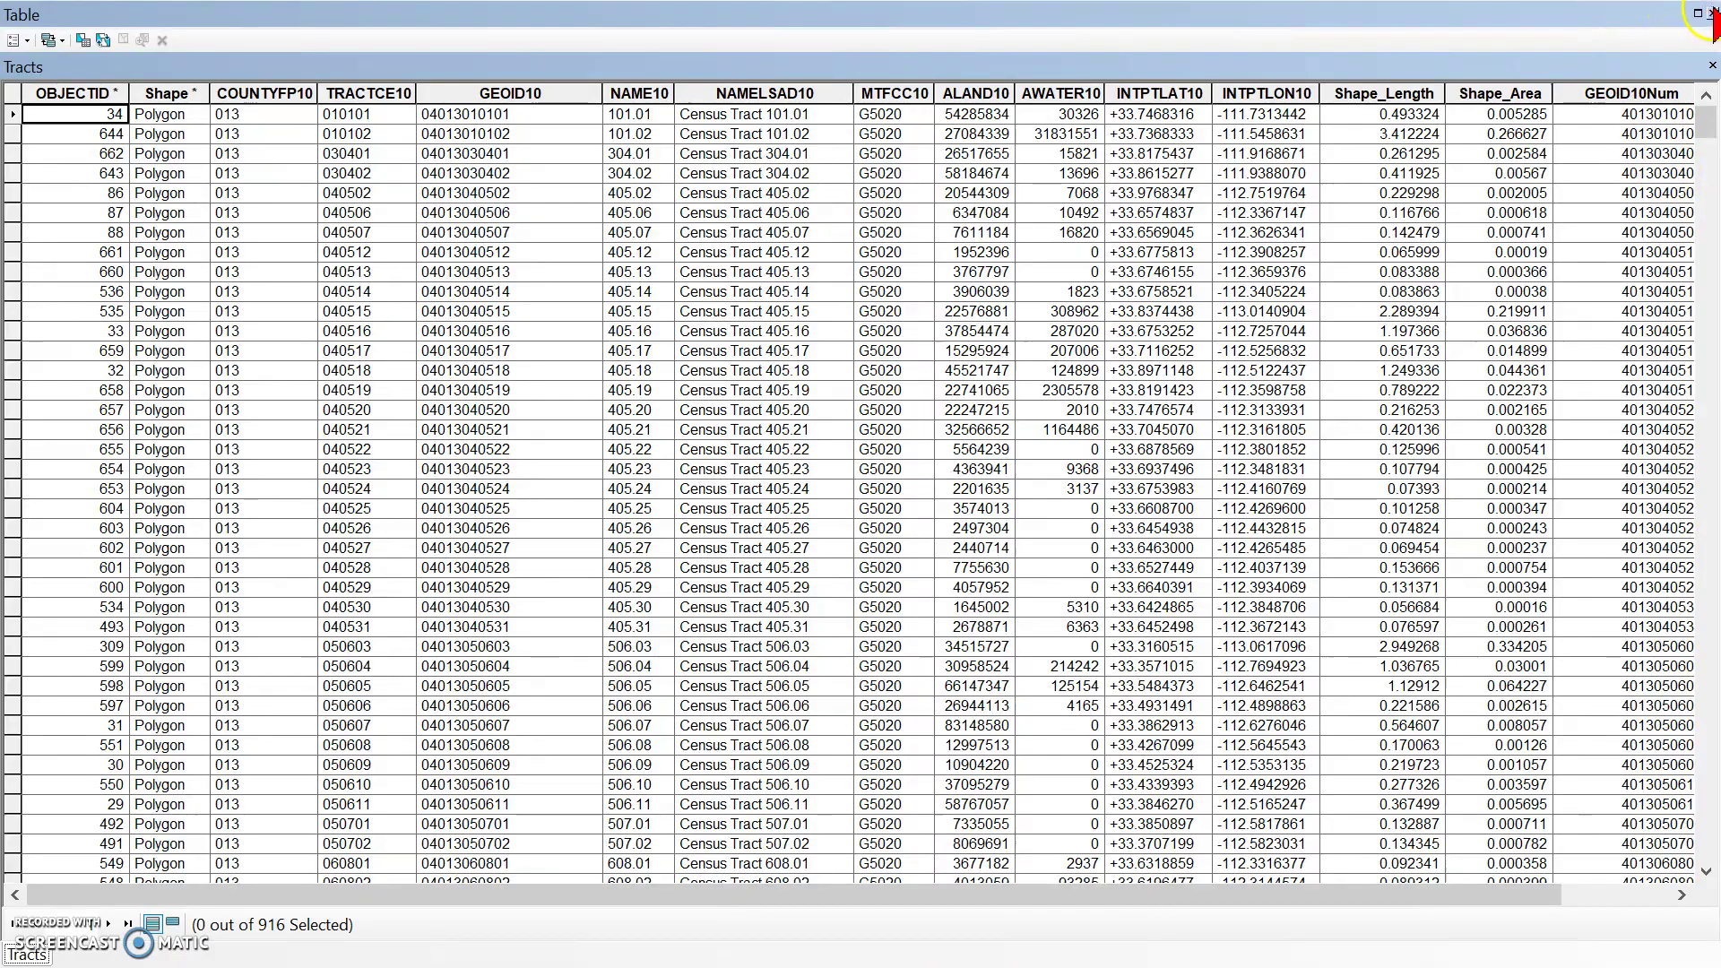
{"action": "left_click", "coordinate": [1712, 14]}
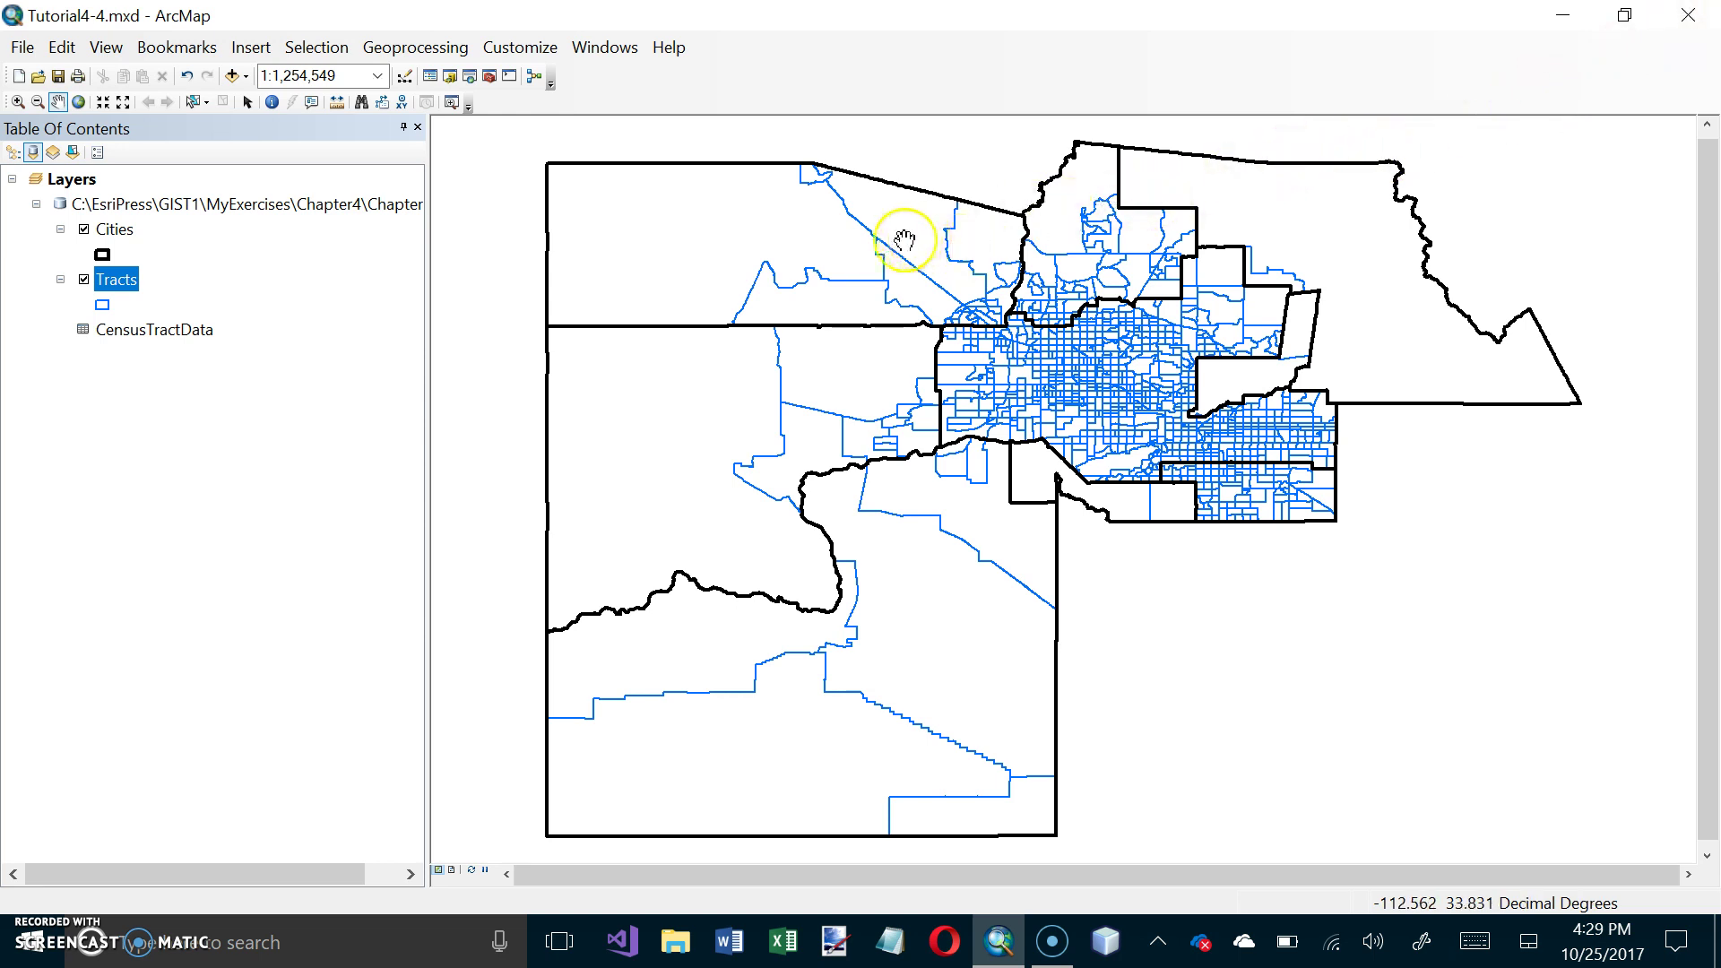
Open Join Data for the Tracts layer and choose 'Join attributes from a table'.
{"action": "right_click", "coordinate": [131, 280]}
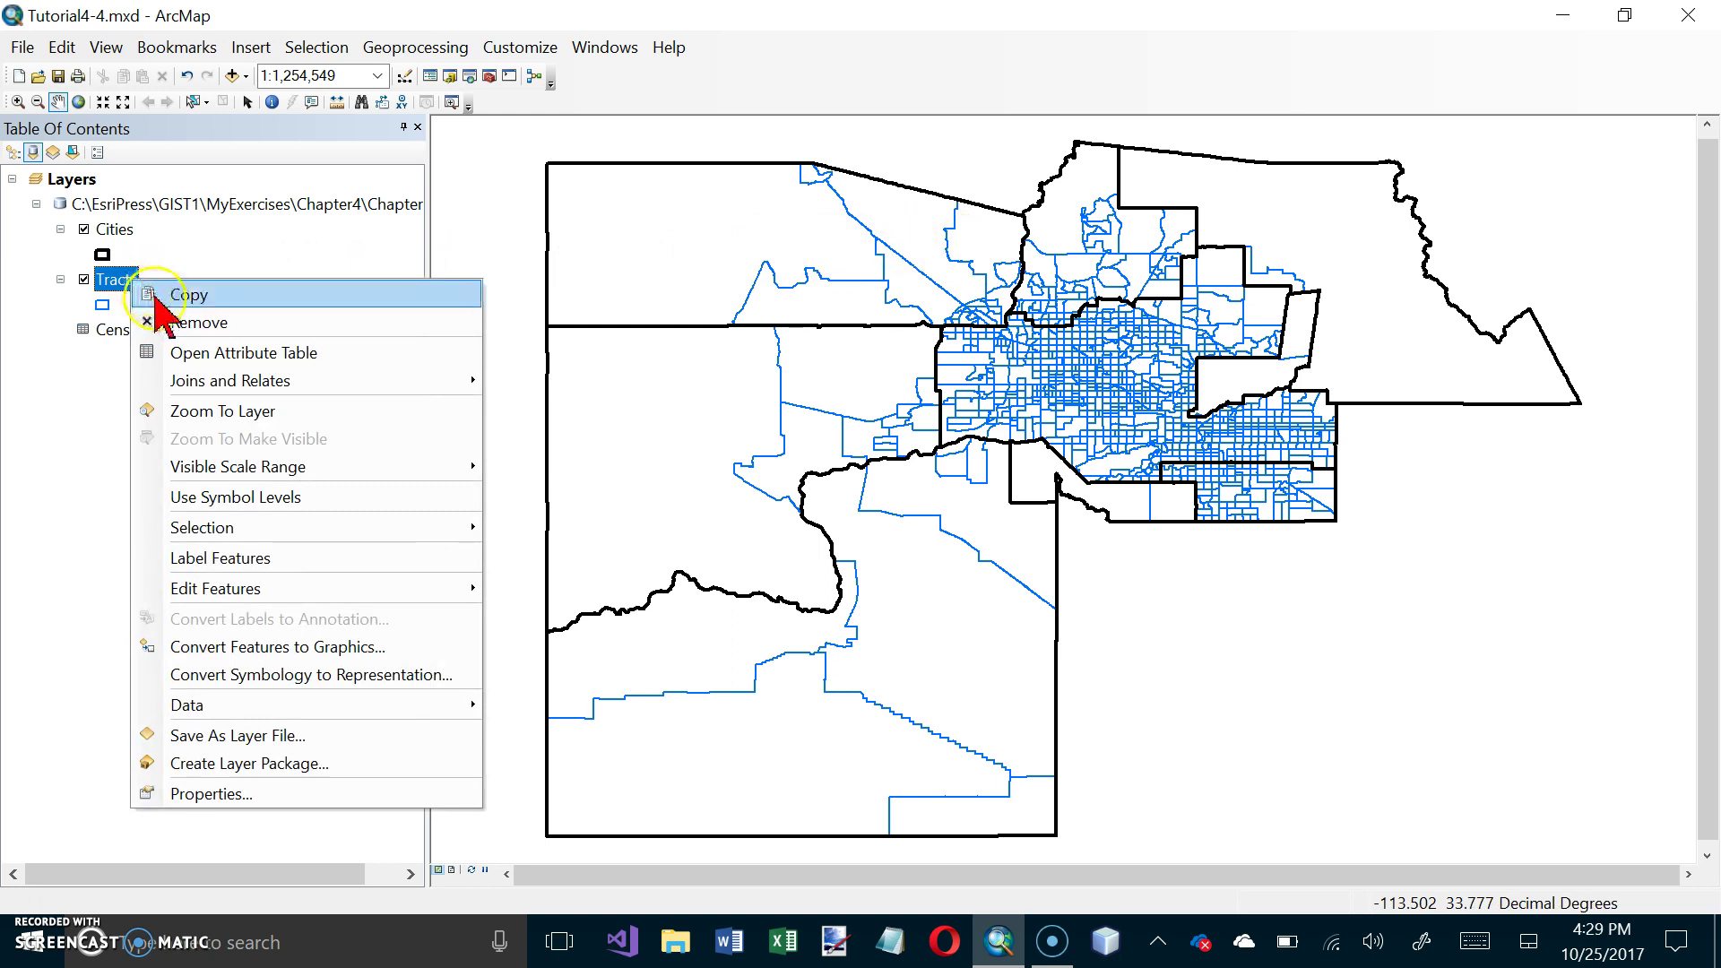
{"action": "mouse_move", "coordinate": [223, 381]}
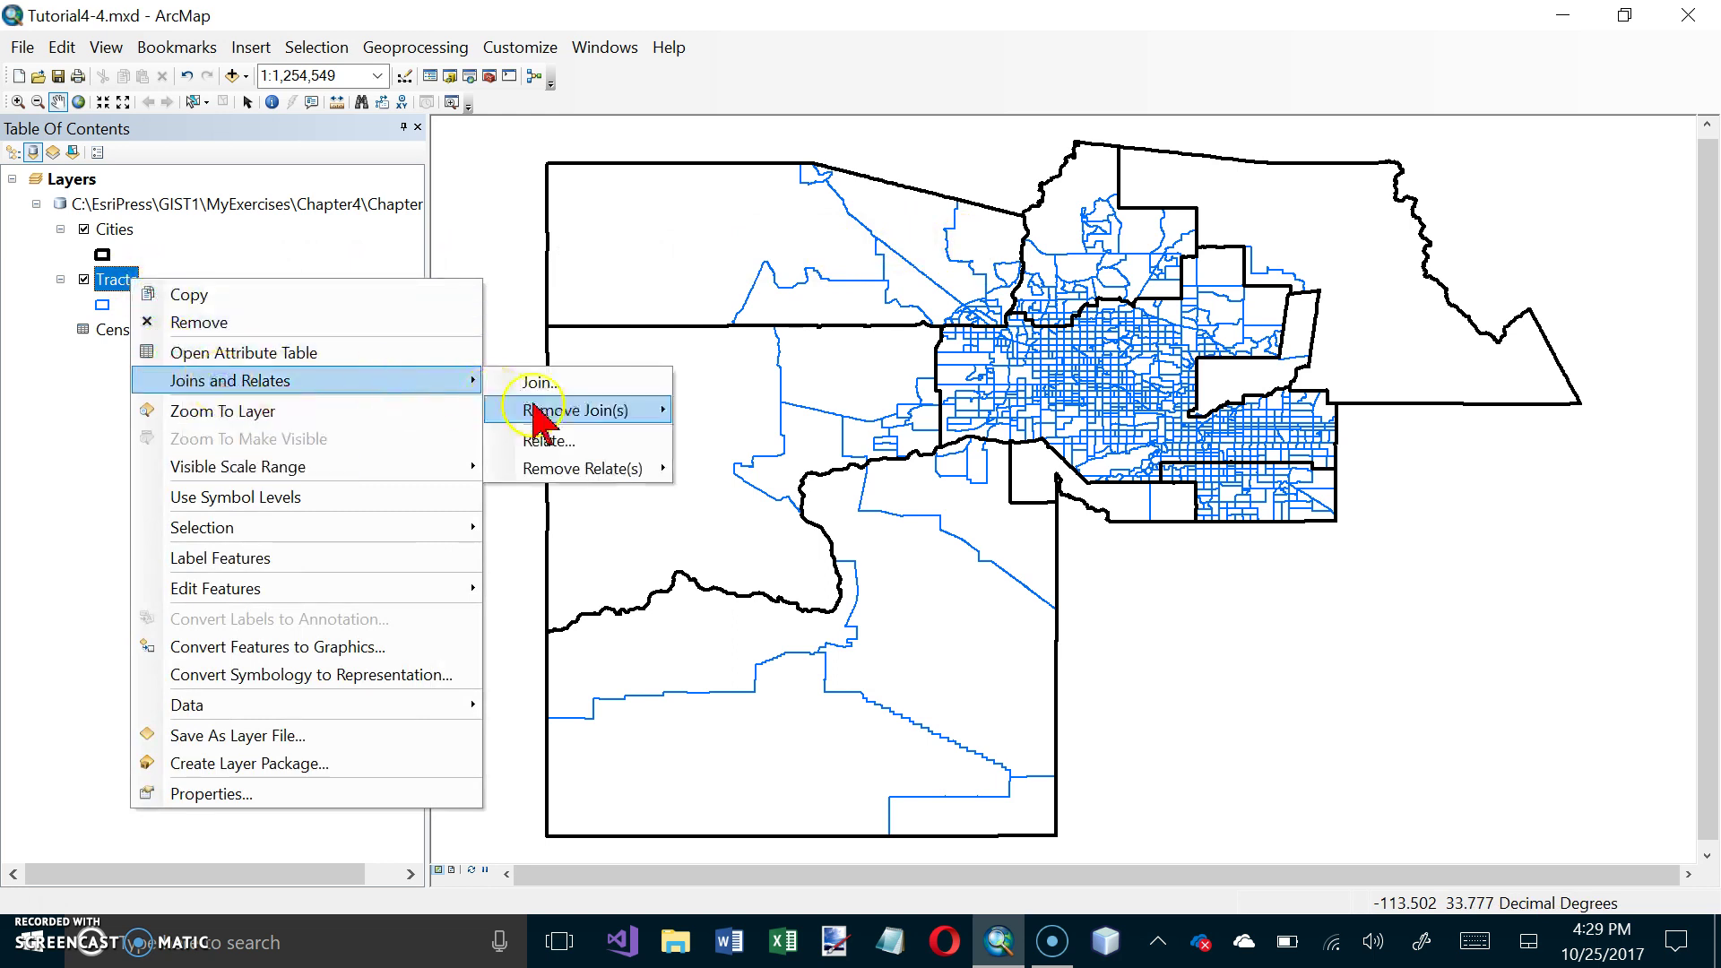
{"action": "left_click", "coordinate": [554, 382]}
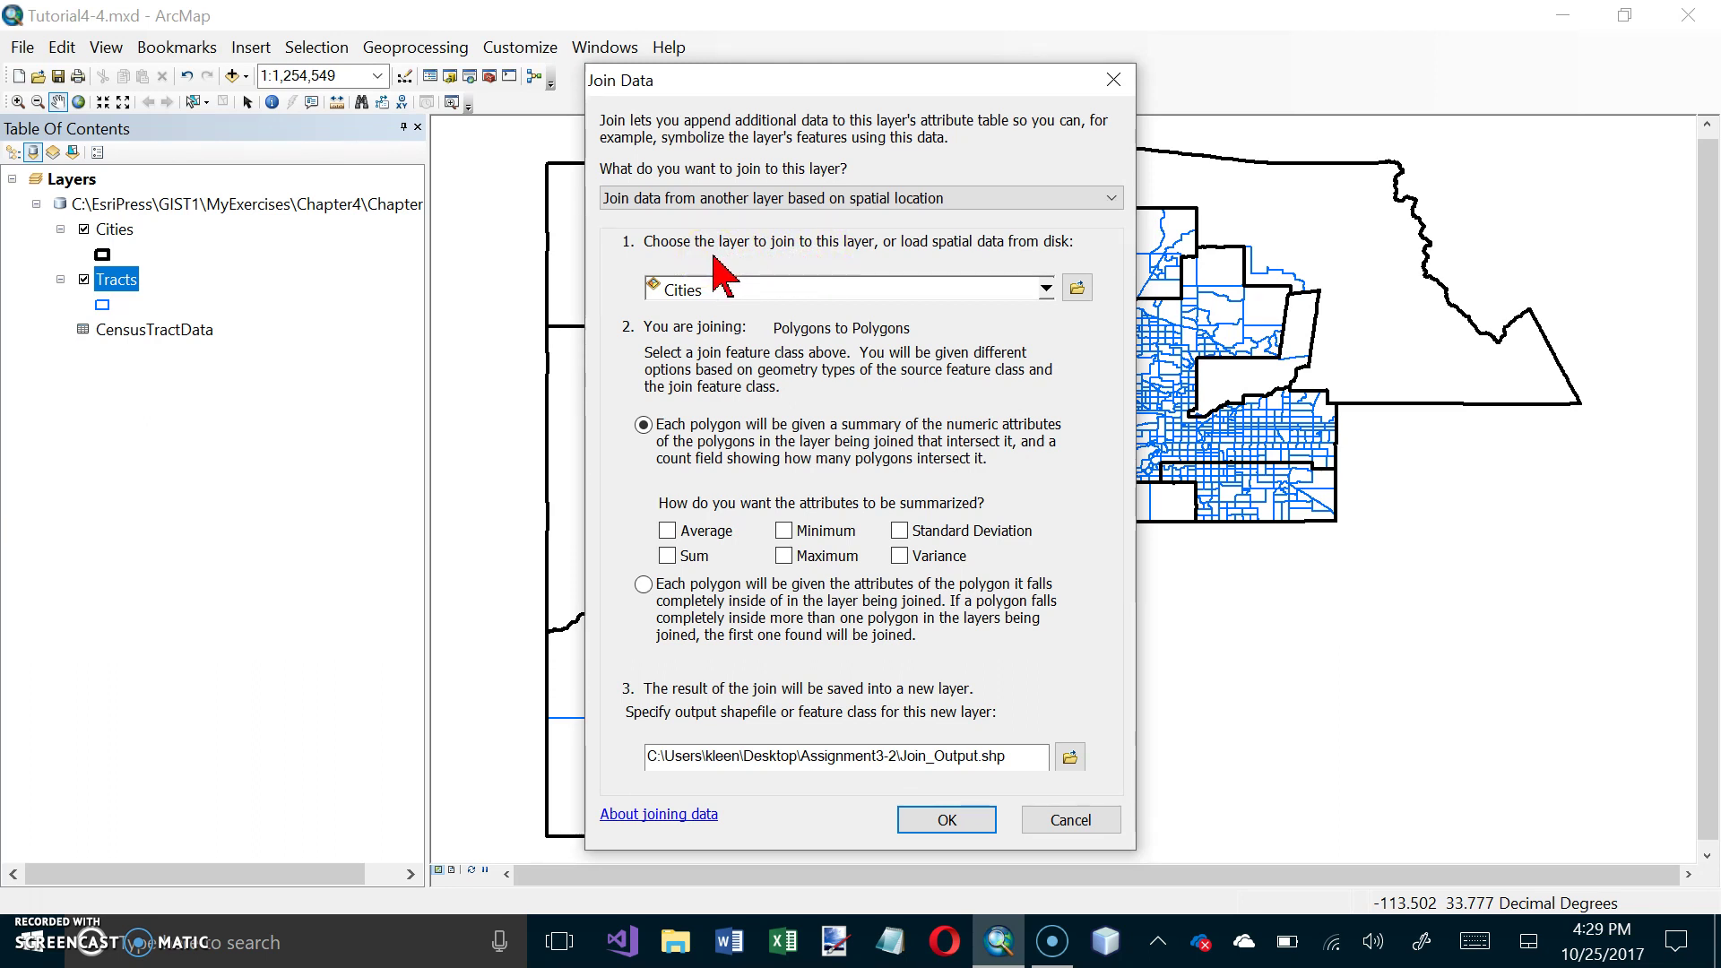
{"action": "left_click", "coordinate": [1045, 289]}
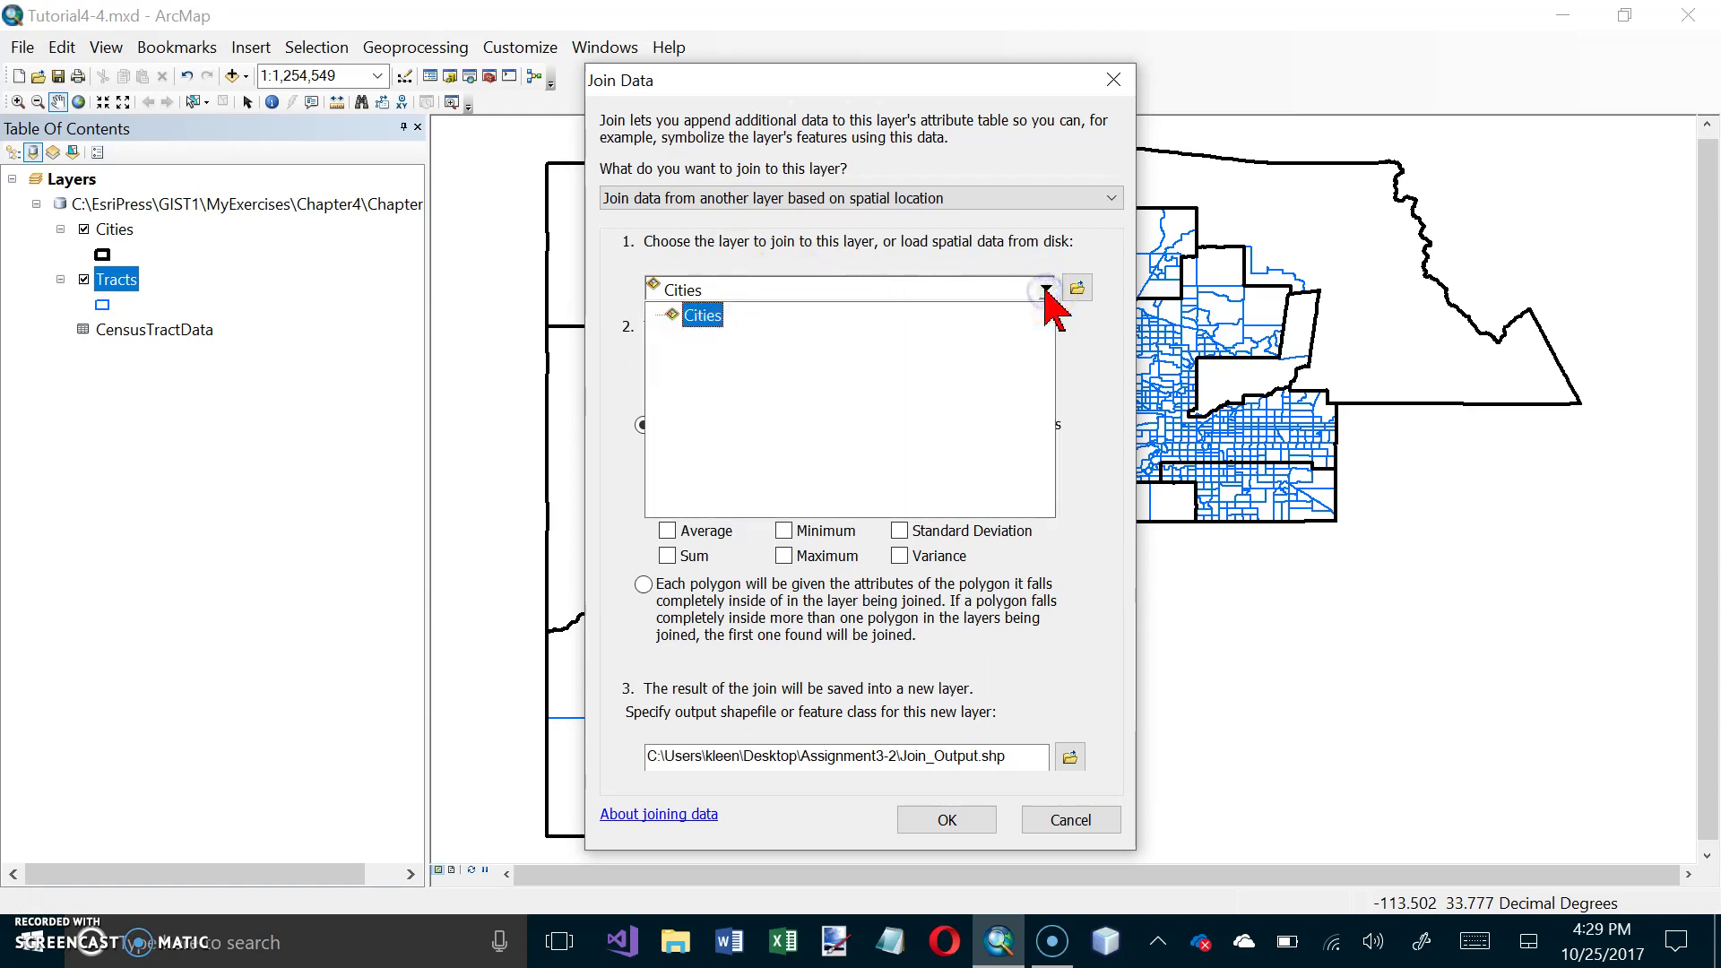
{"action": "left_click", "coordinate": [1046, 291]}
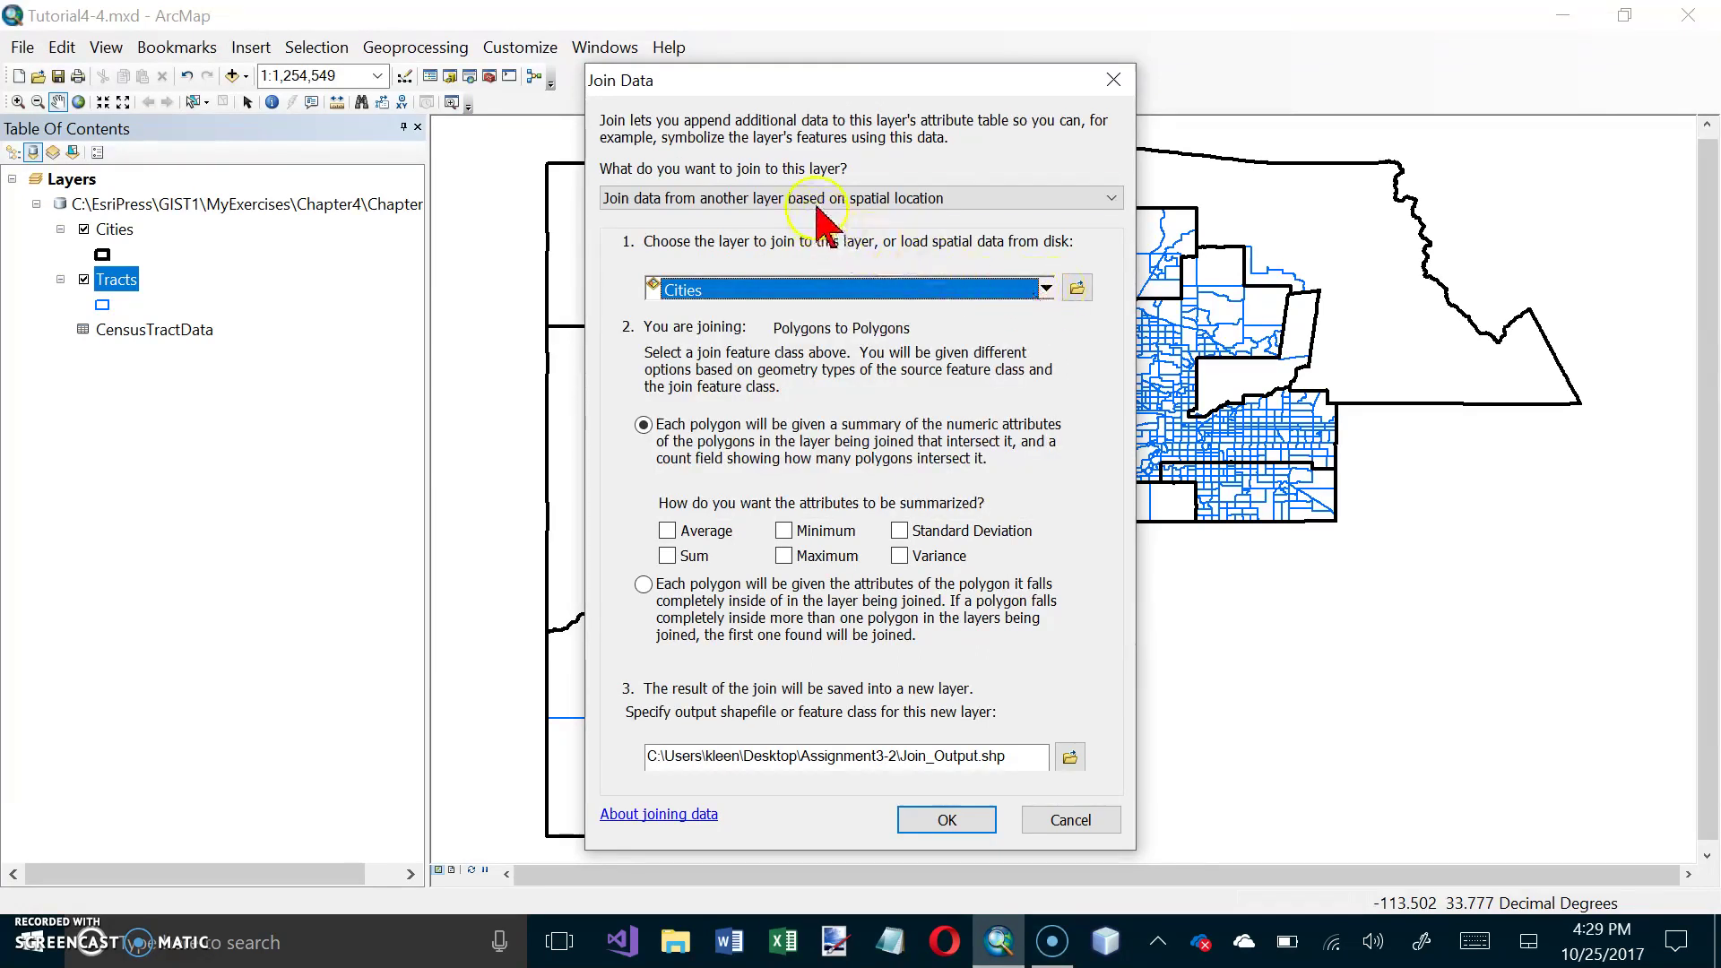
{"action": "left_click", "coordinate": [910, 199]}
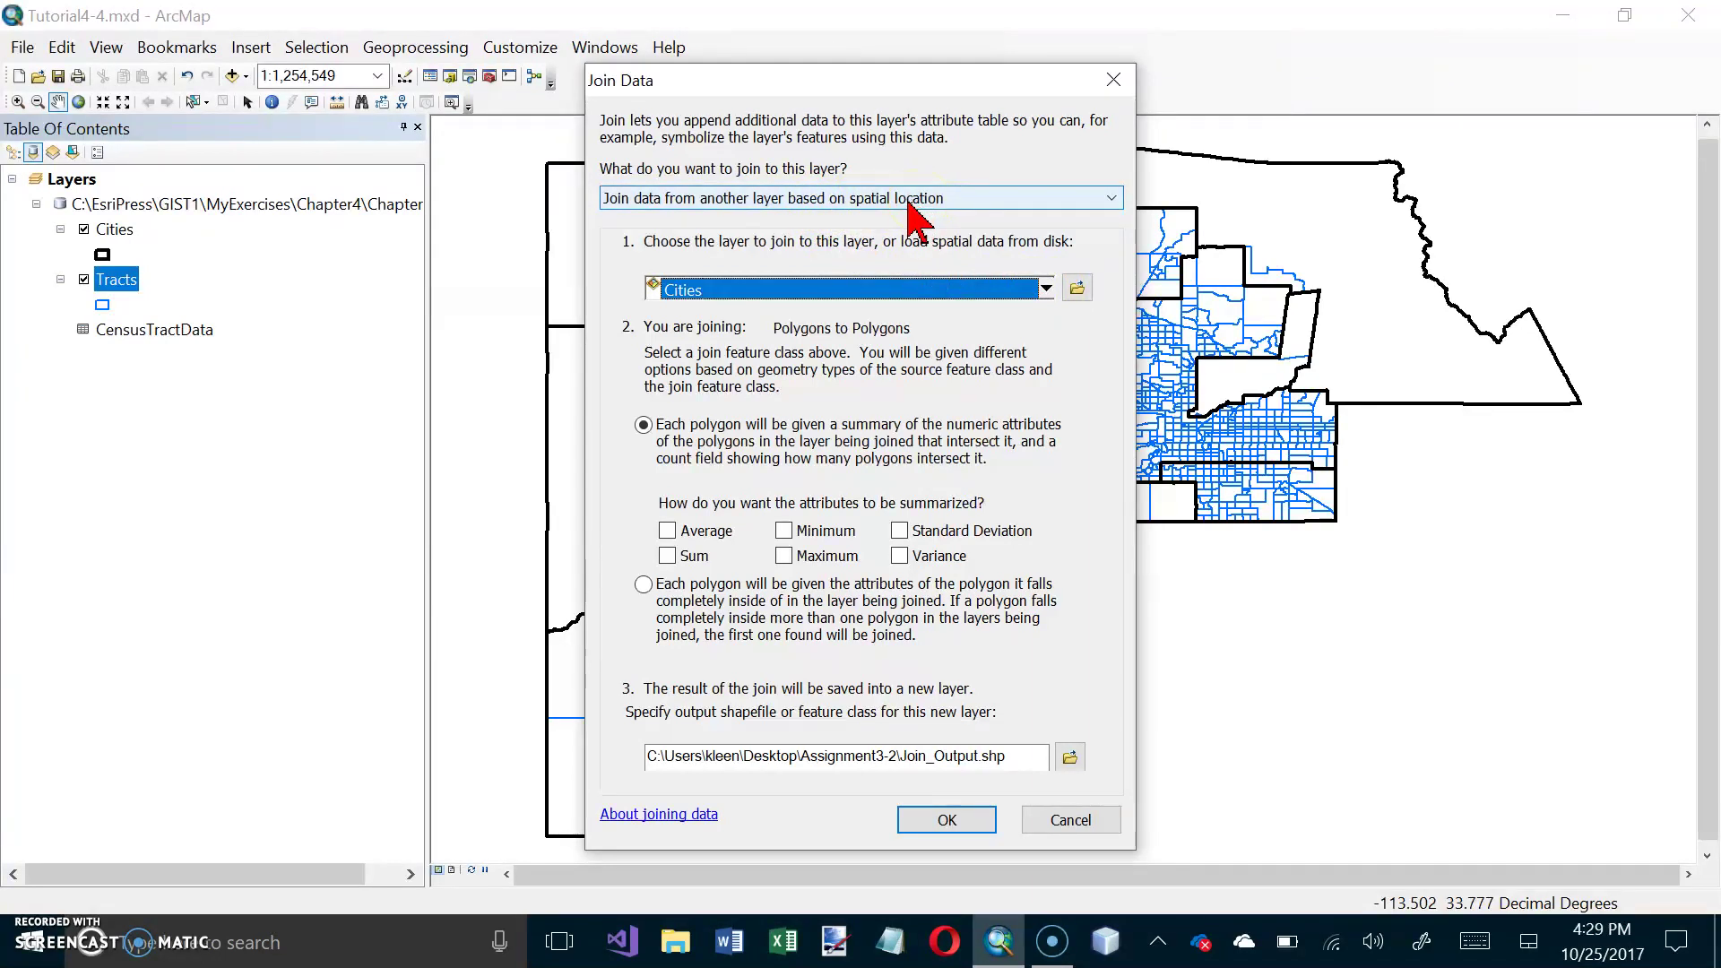
{"action": "left_click", "coordinate": [1111, 199]}
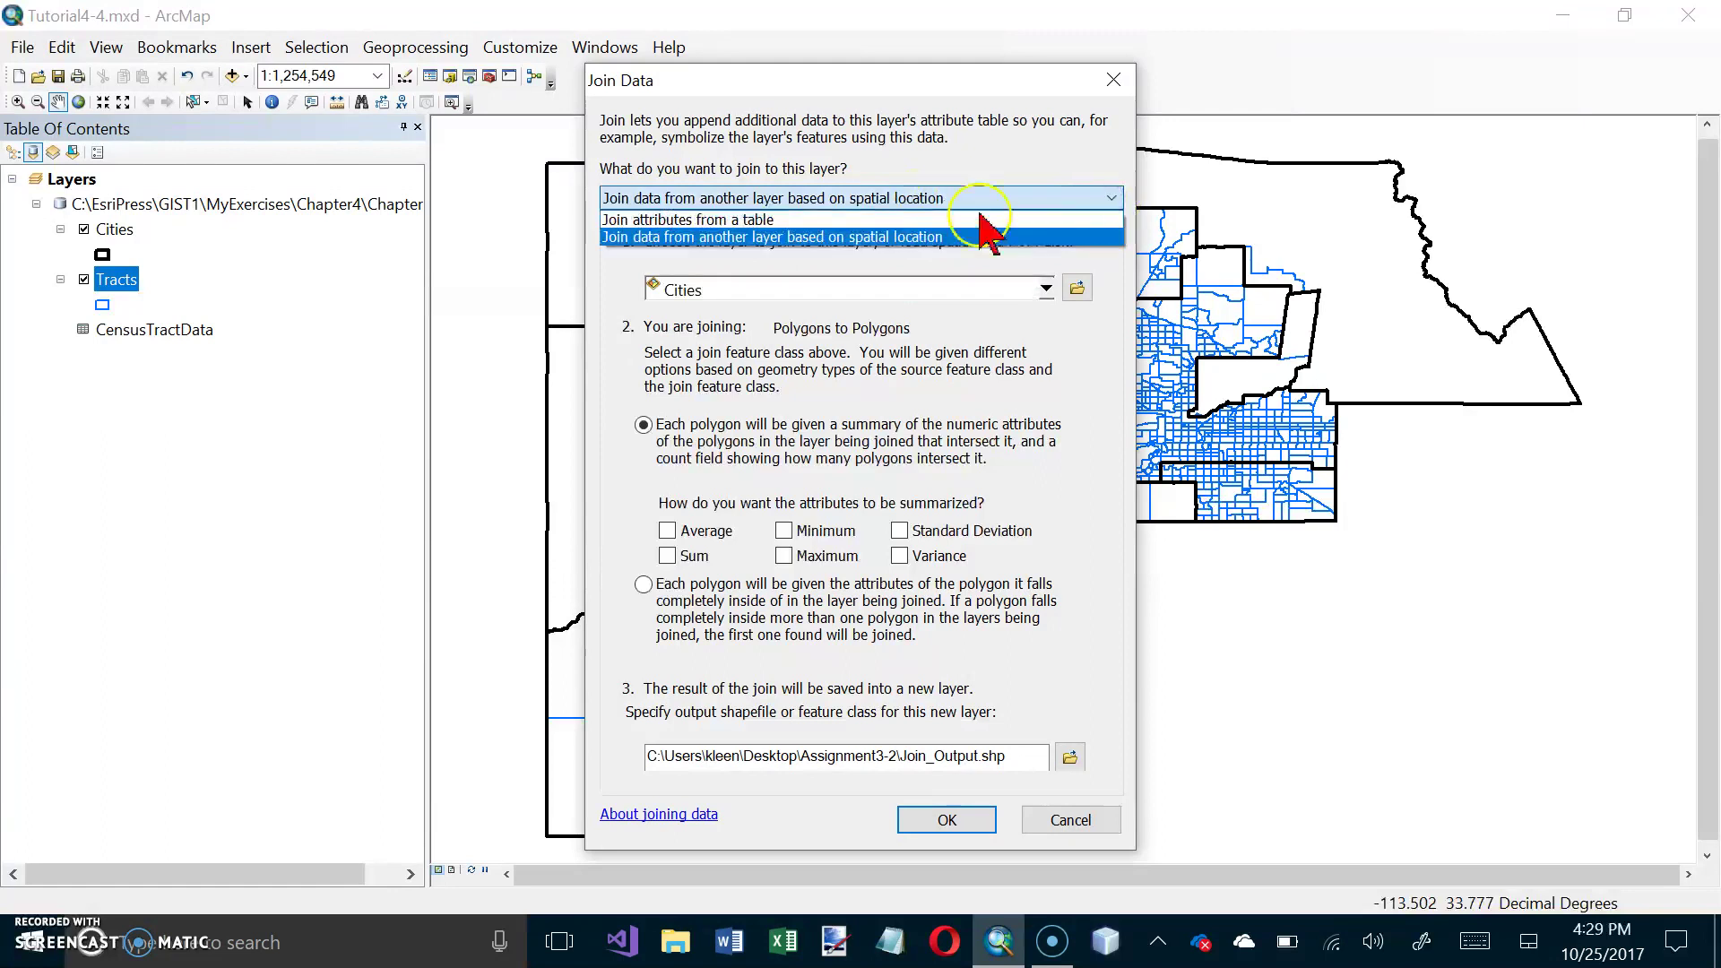
{"action": "left_click", "coordinate": [789, 220]}
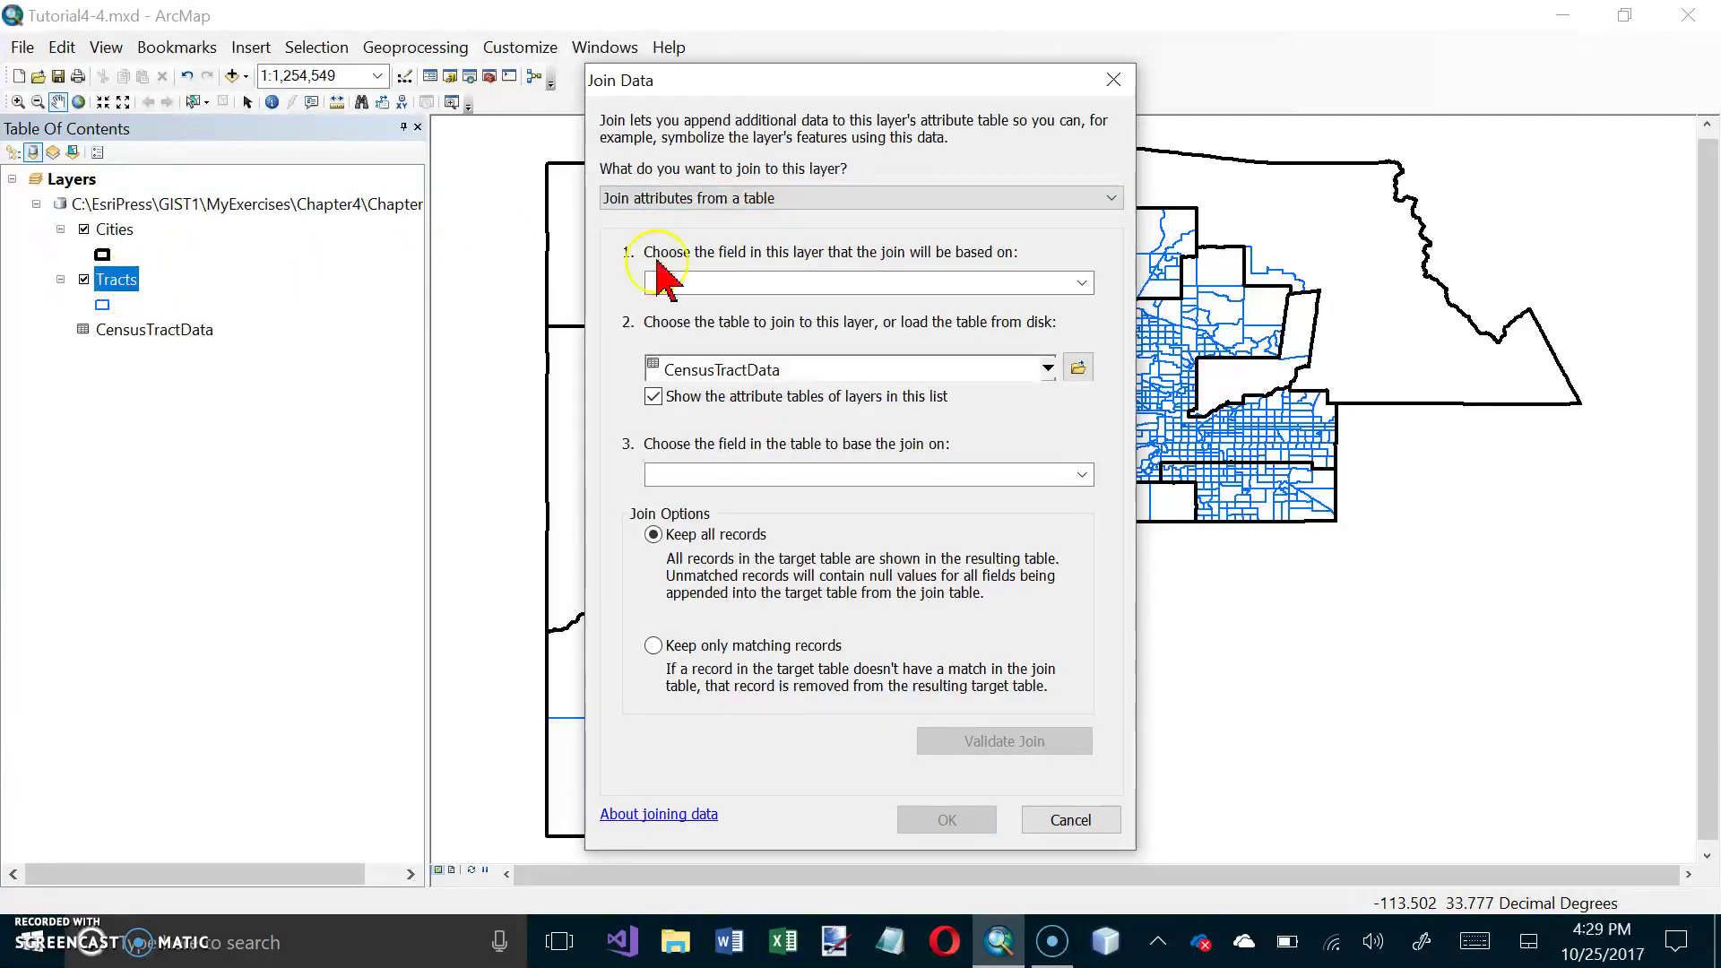
Join CensusTractData to Tracts on GEOID10Num = GEOid2, keeping all records.
{"action": "left_click", "coordinate": [1081, 284]}
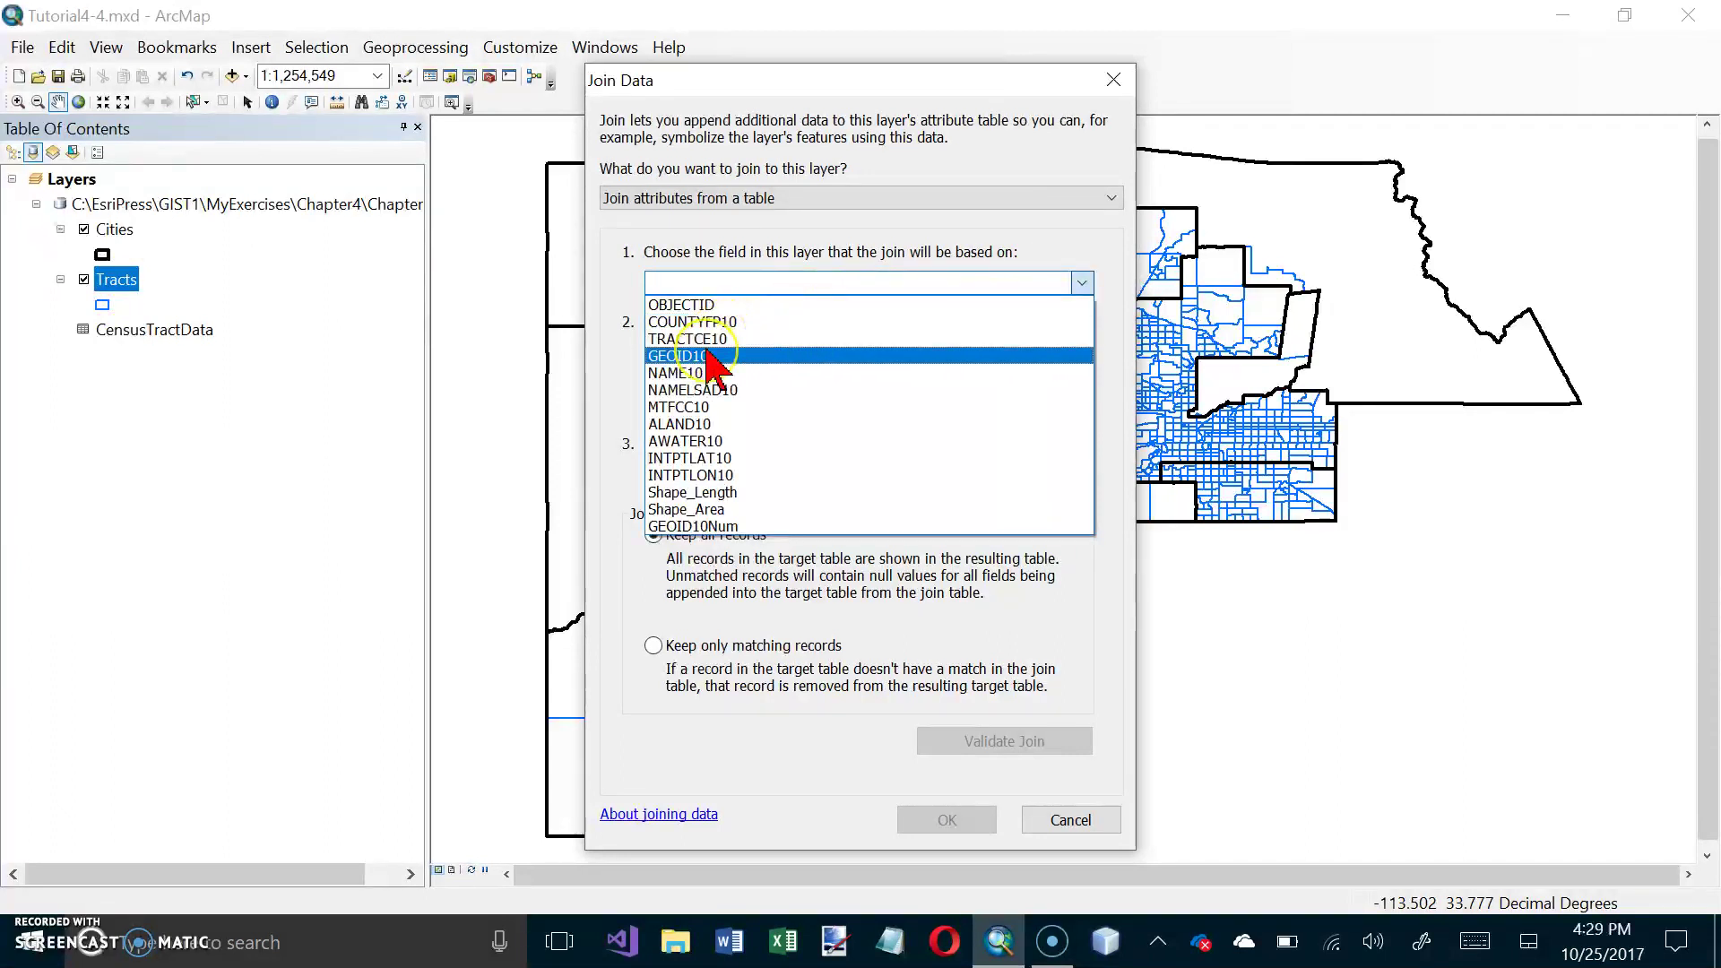
{"action": "left_click", "coordinate": [736, 525]}
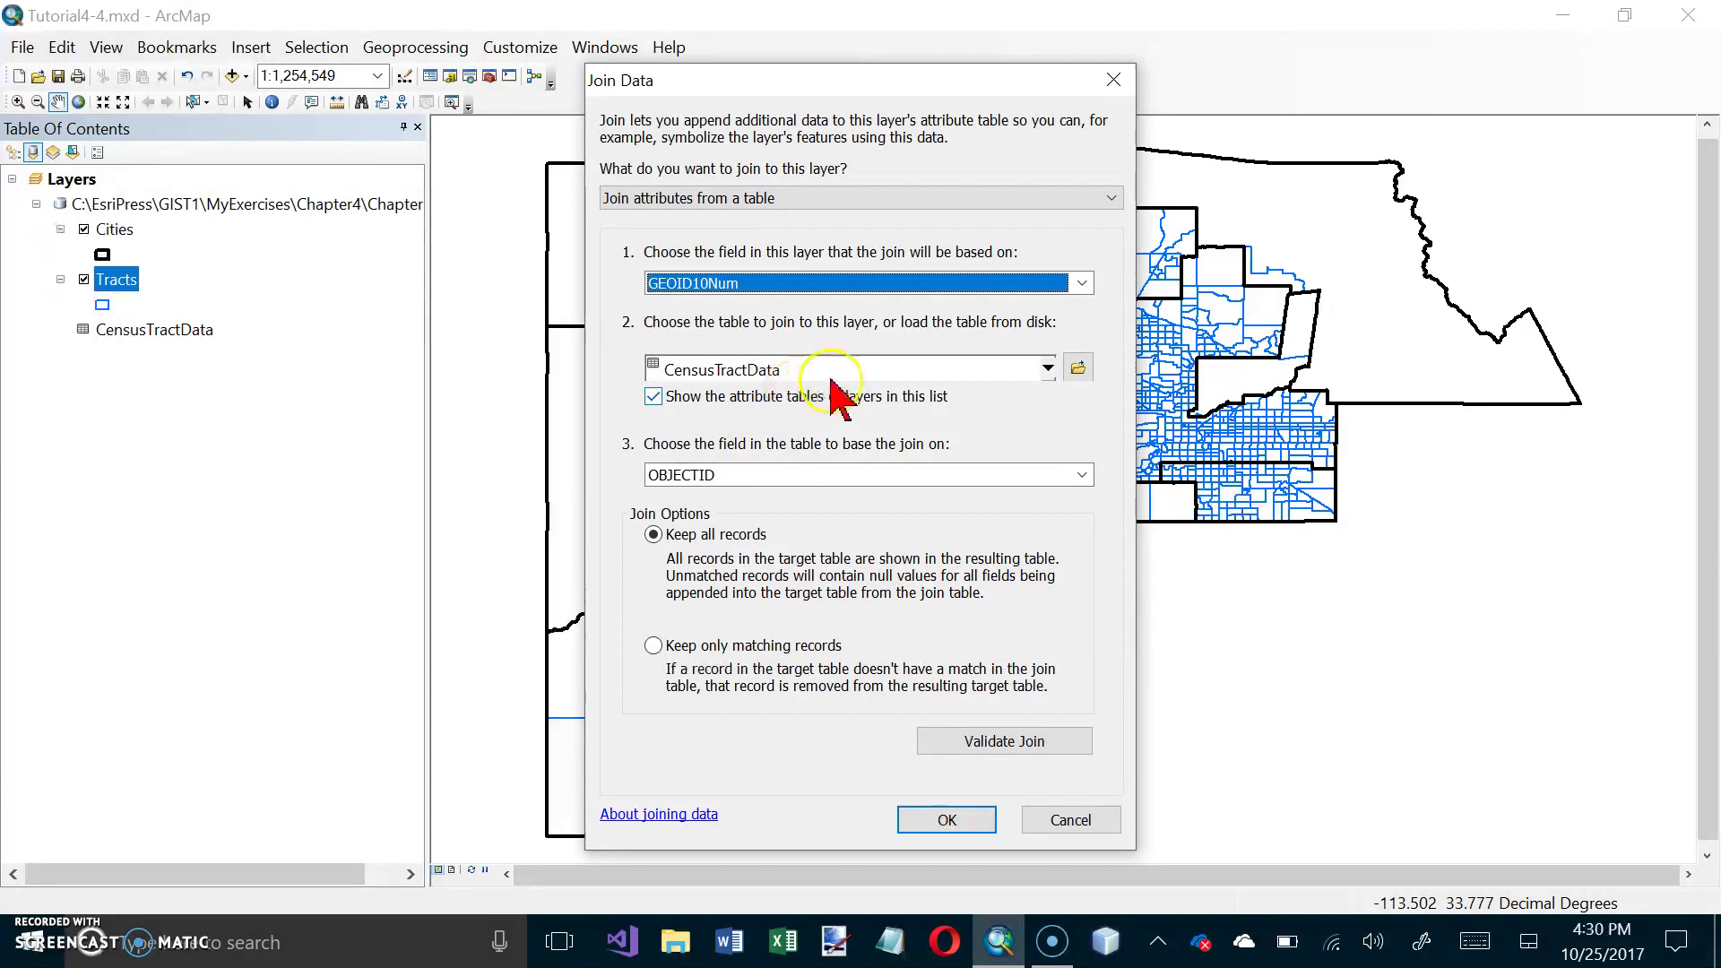
{"action": "left_click", "coordinate": [769, 373]}
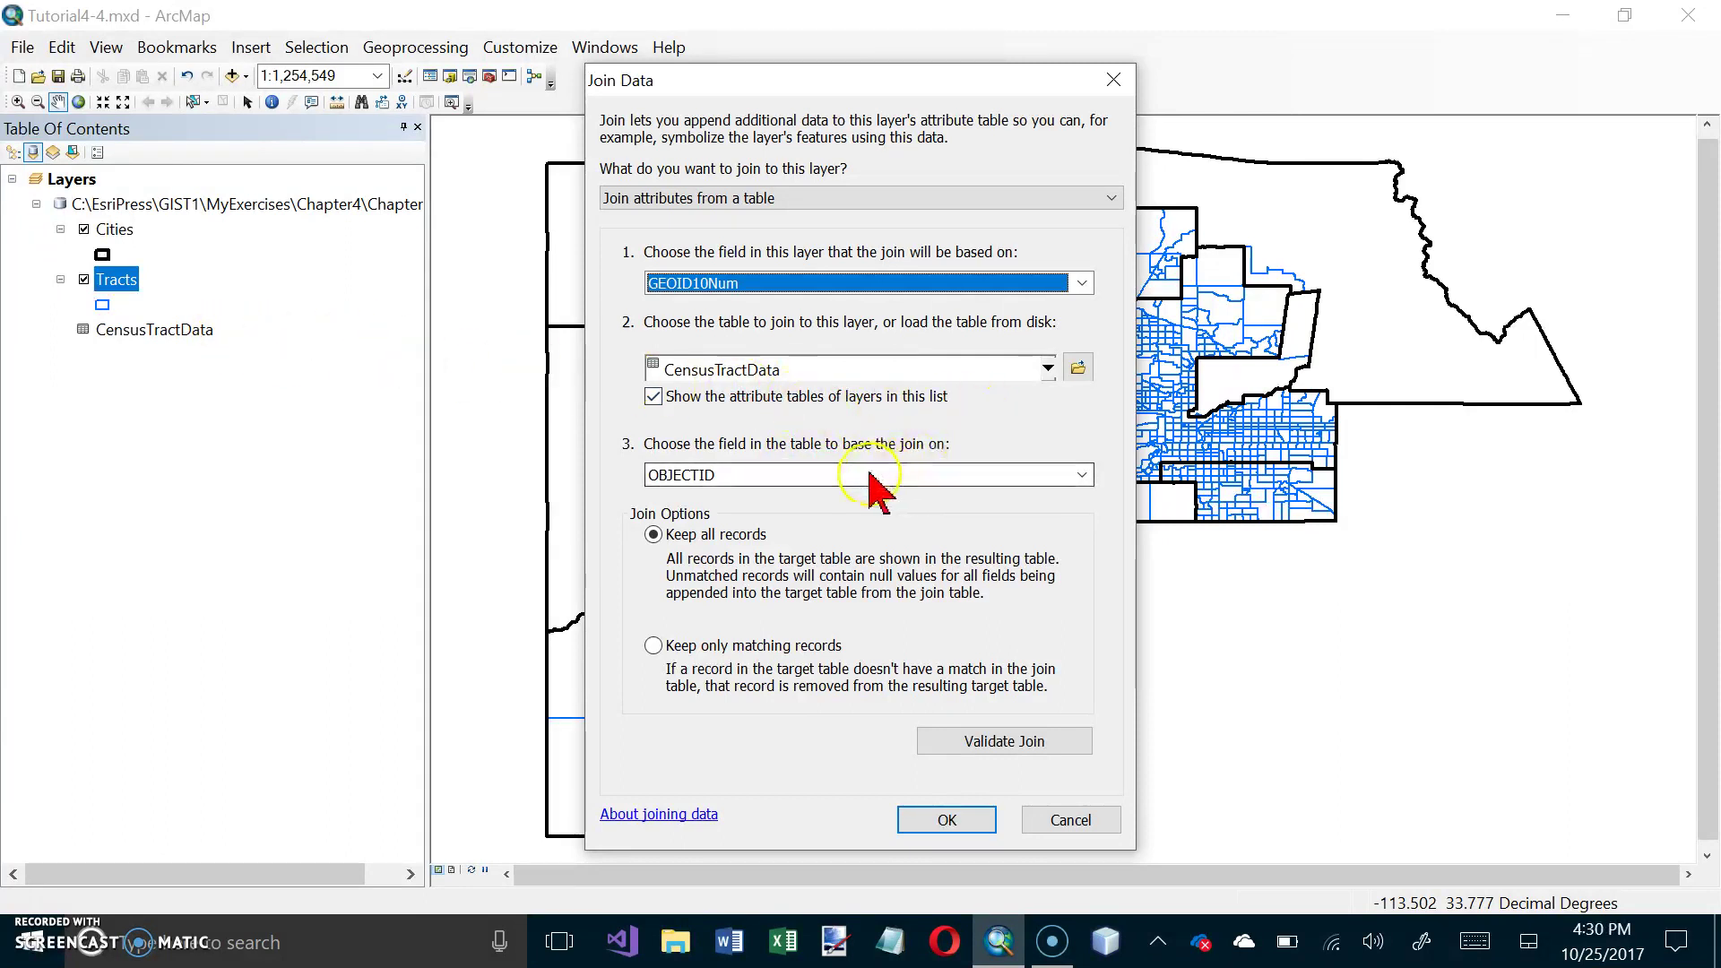
{"action": "left_click", "coordinate": [1081, 472]}
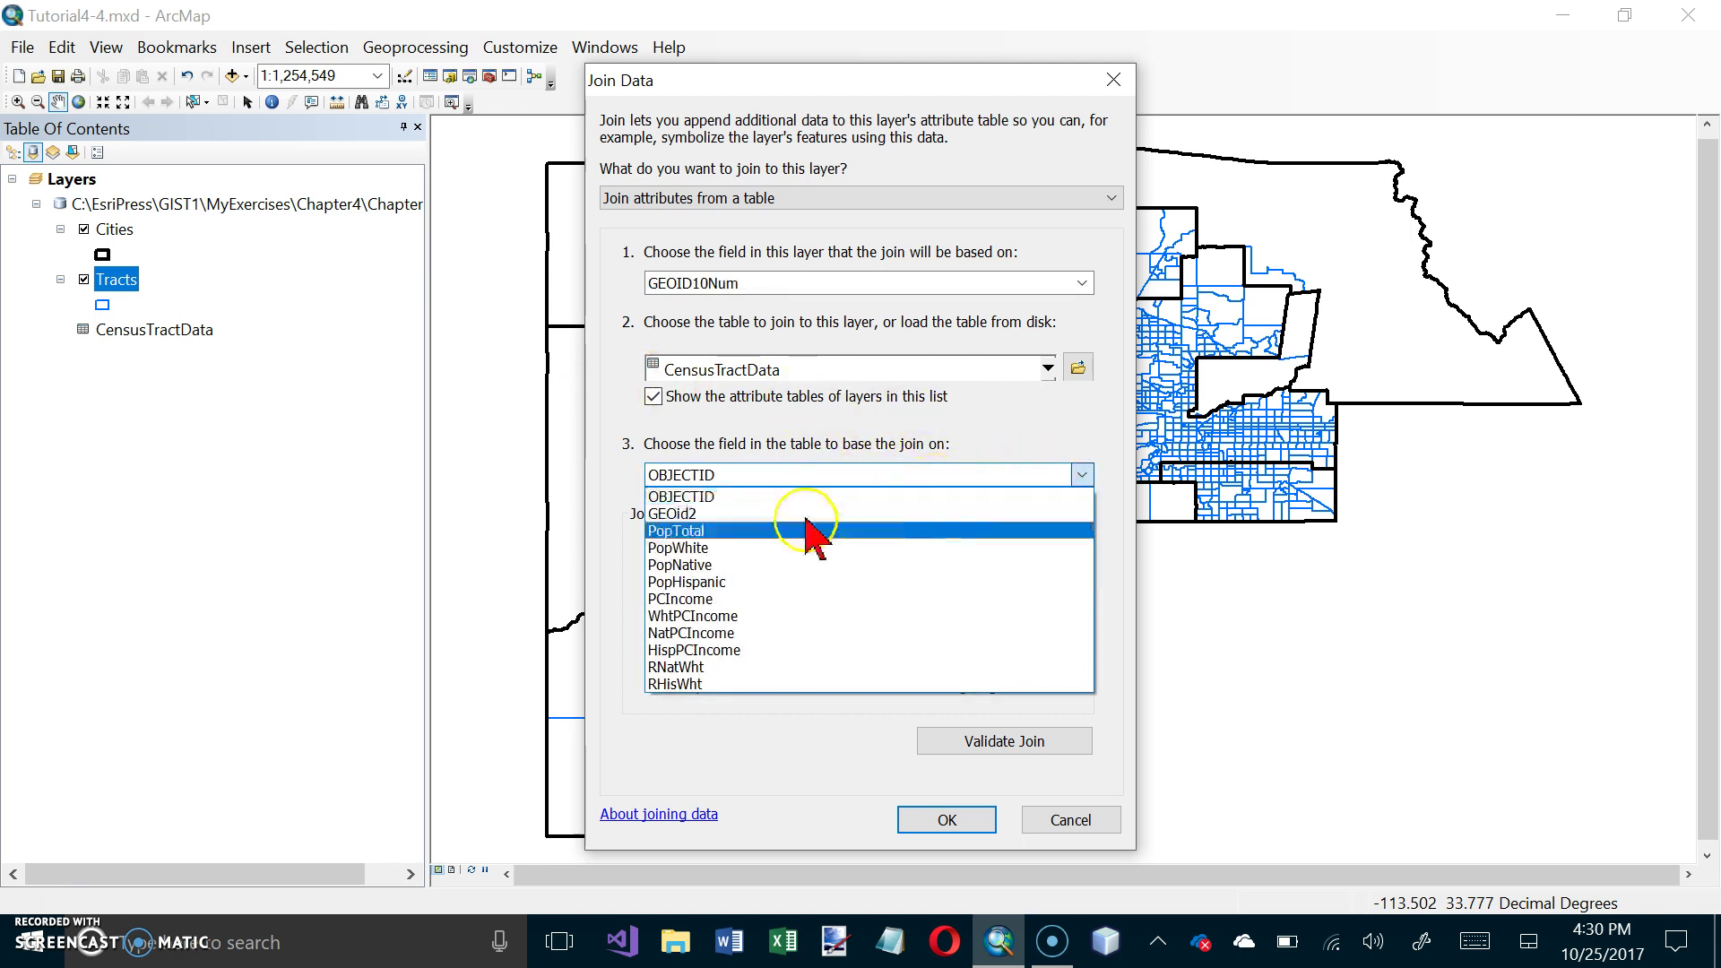
{"action": "left_click", "coordinate": [747, 515]}
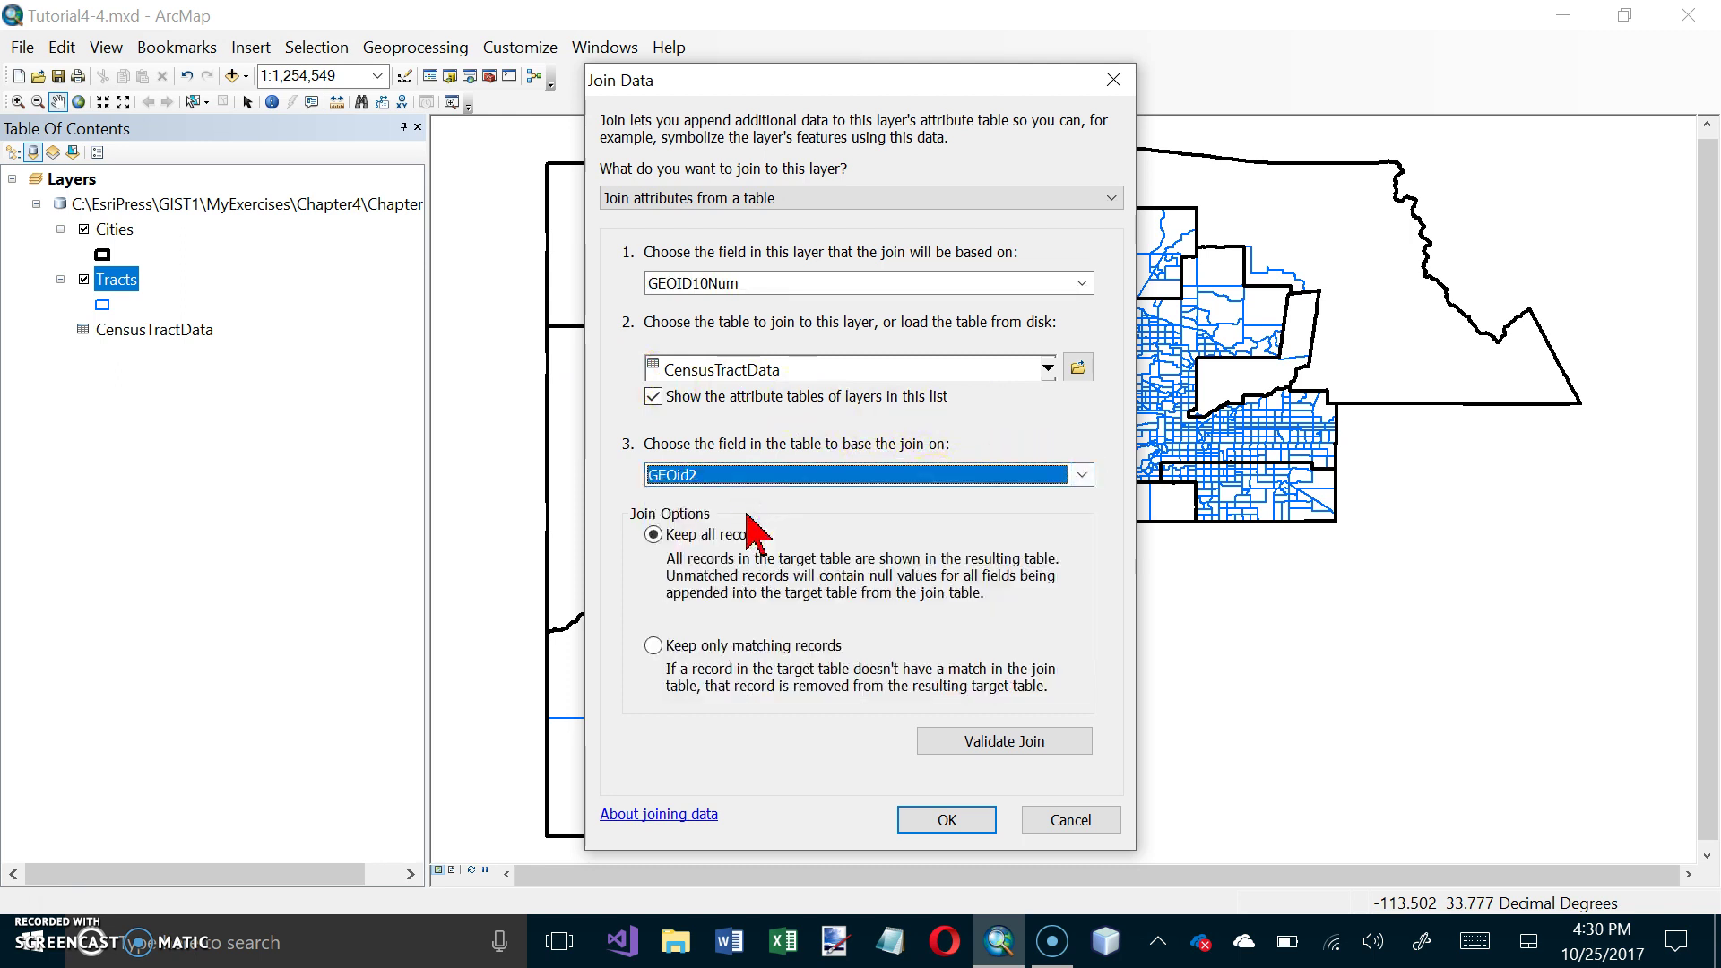
{"action": "left_click", "coordinate": [794, 285]}
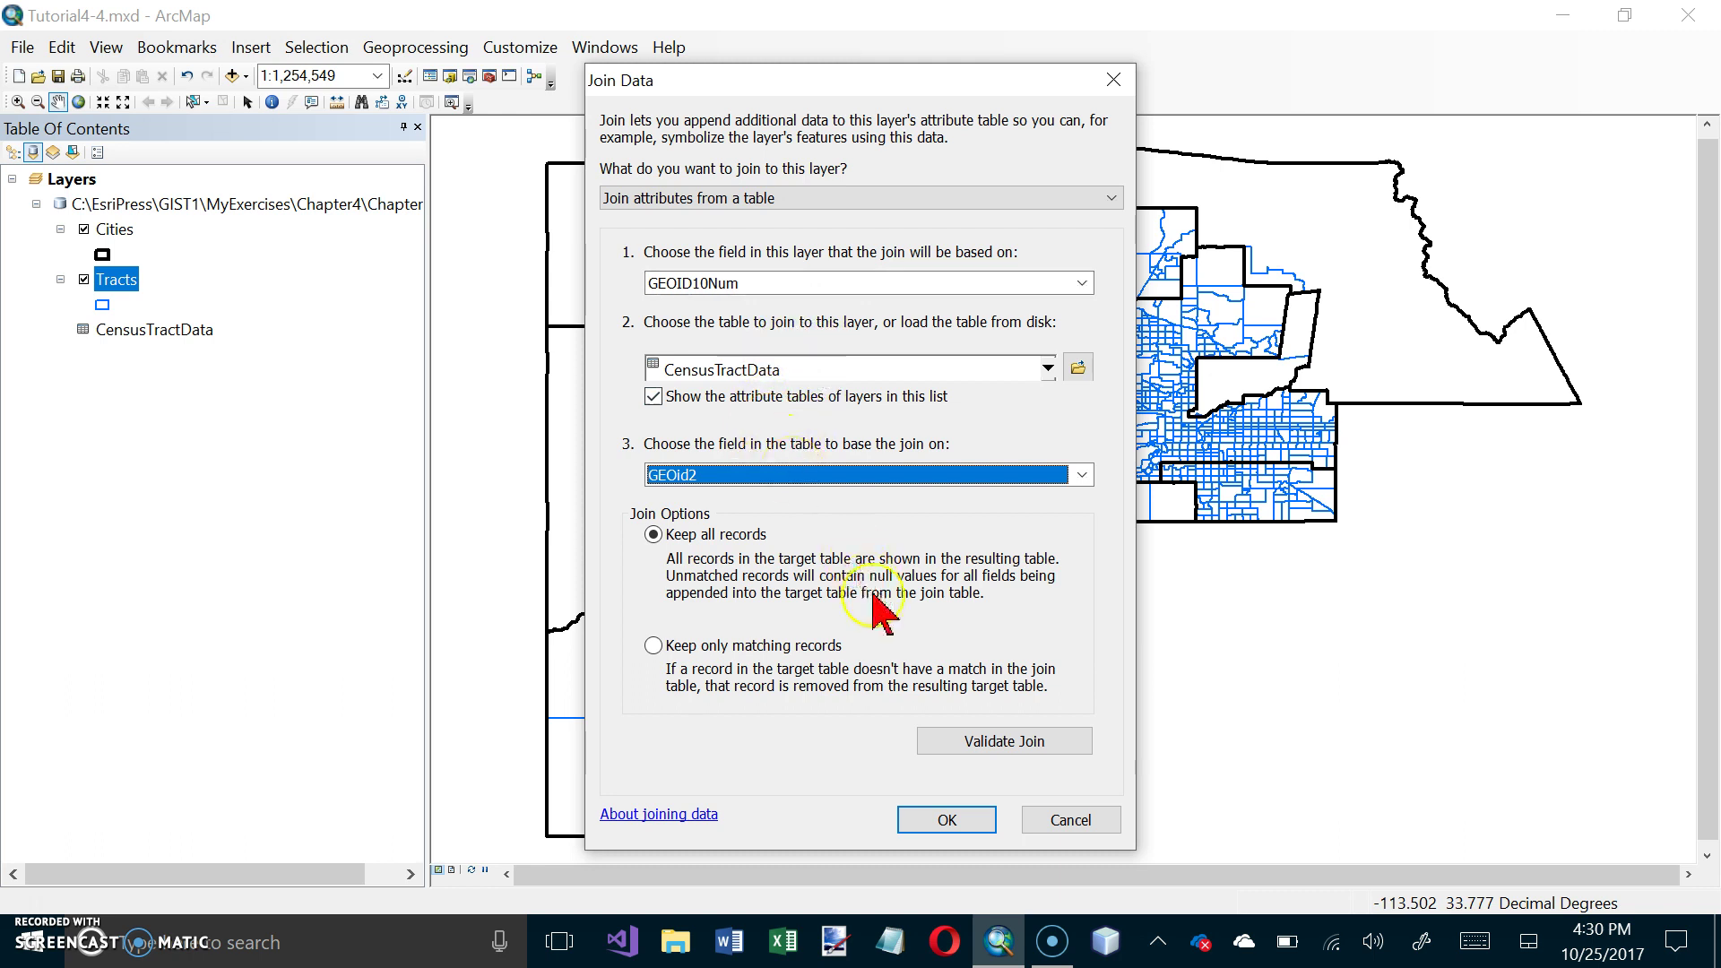
{"action": "left_click", "coordinate": [952, 820]}
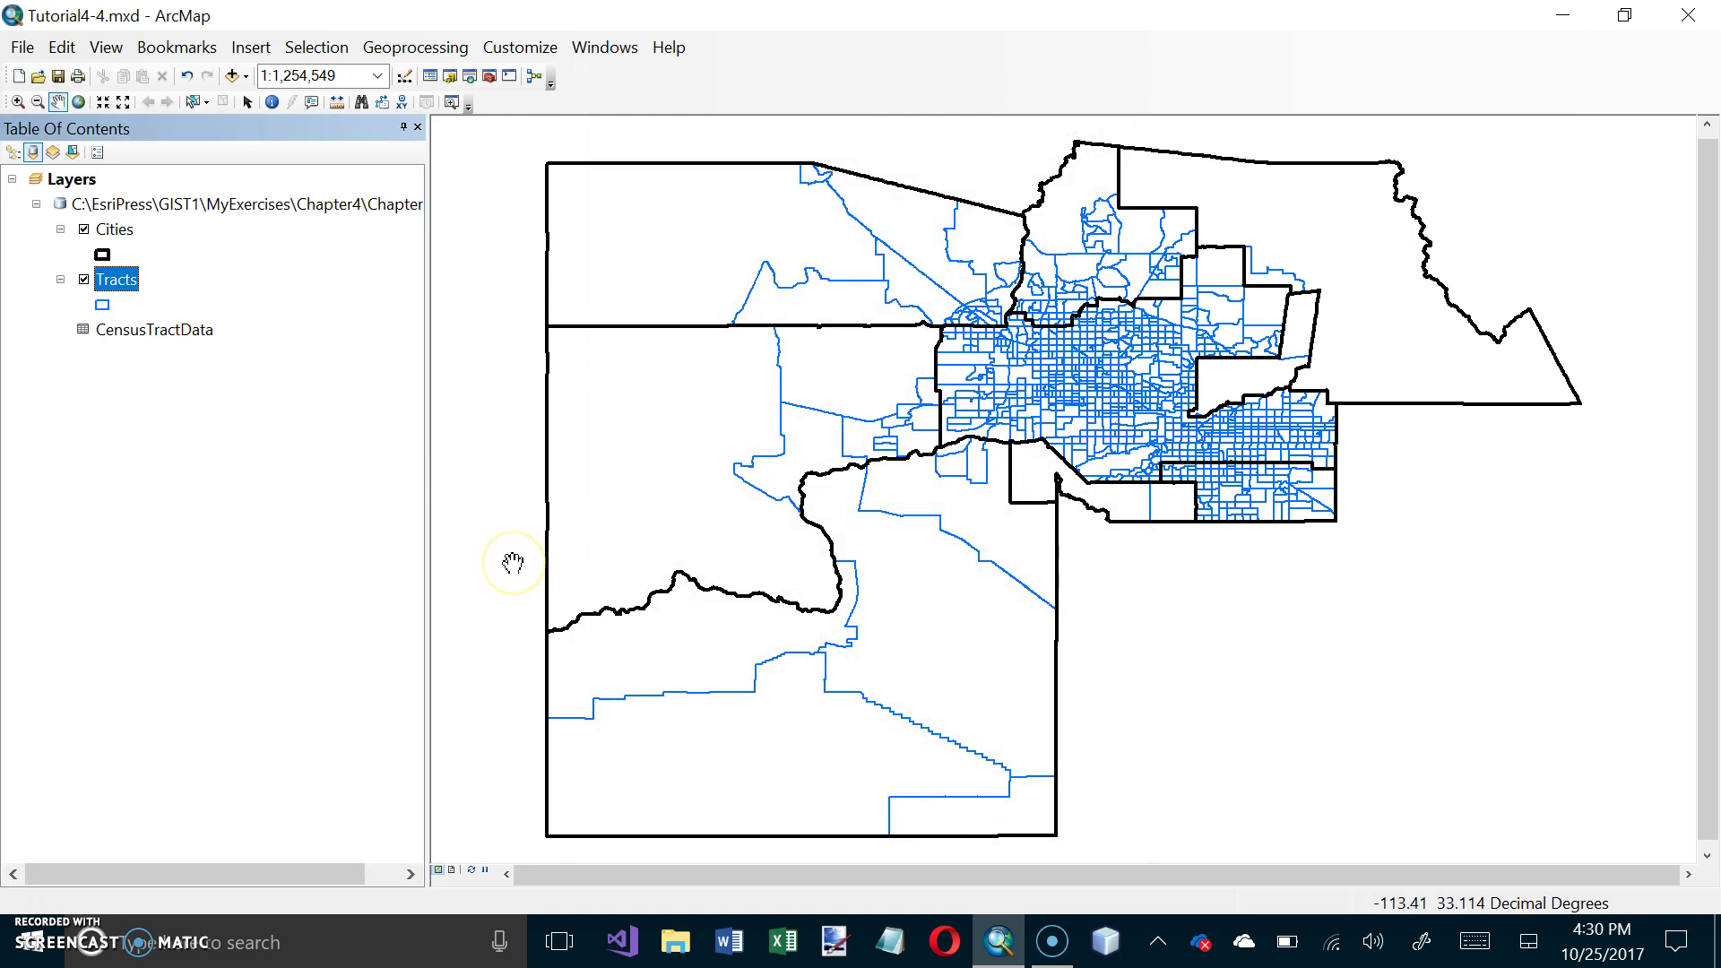
{"action": "right_click", "coordinate": [125, 281]}
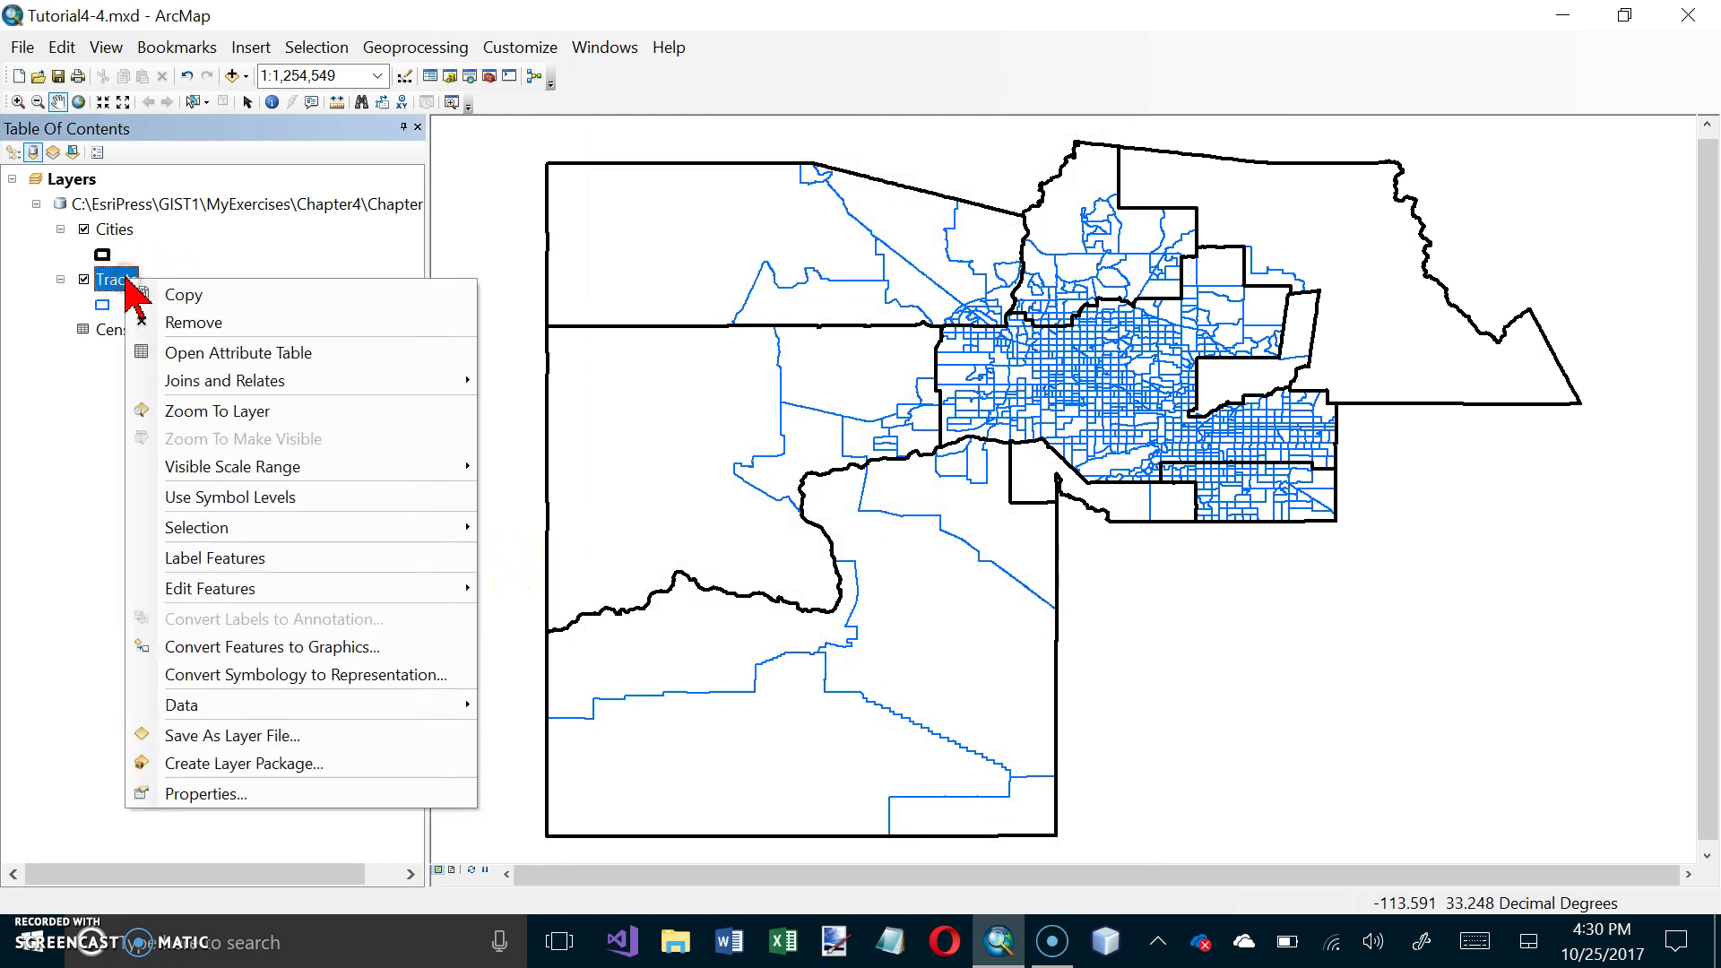
{"action": "left_click", "coordinate": [182, 353]}
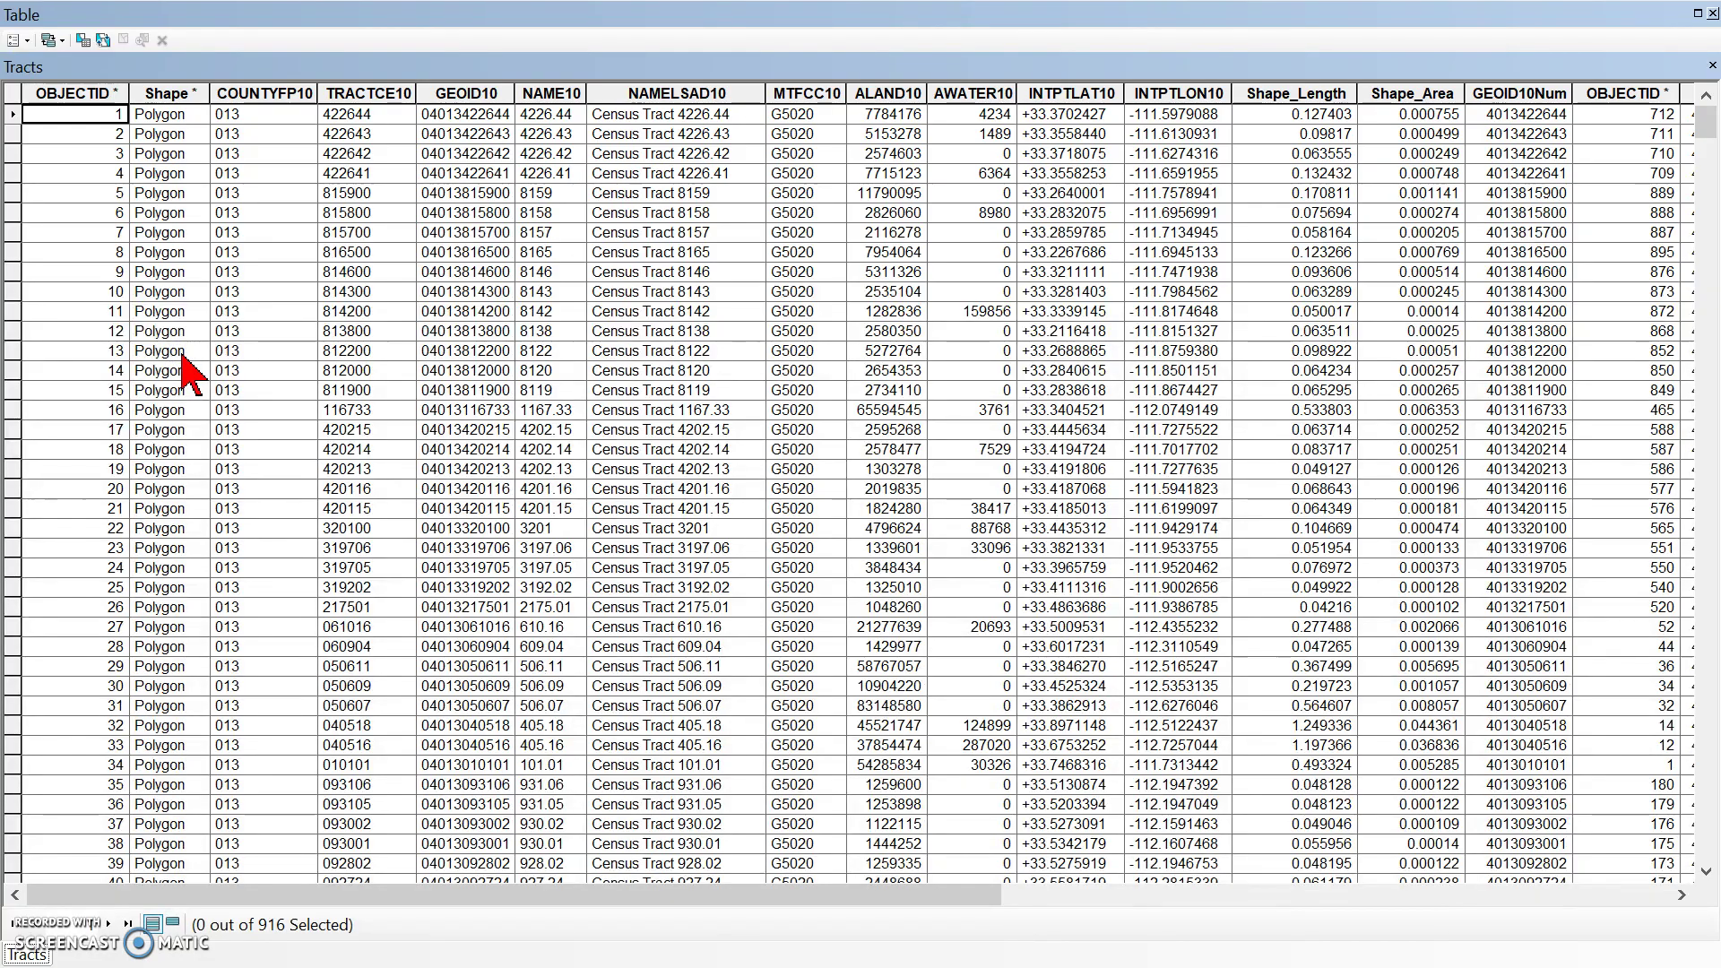
{"action": "left_click_drag", "start_coordinate": [921, 896], "coordinate": [1645, 928]}
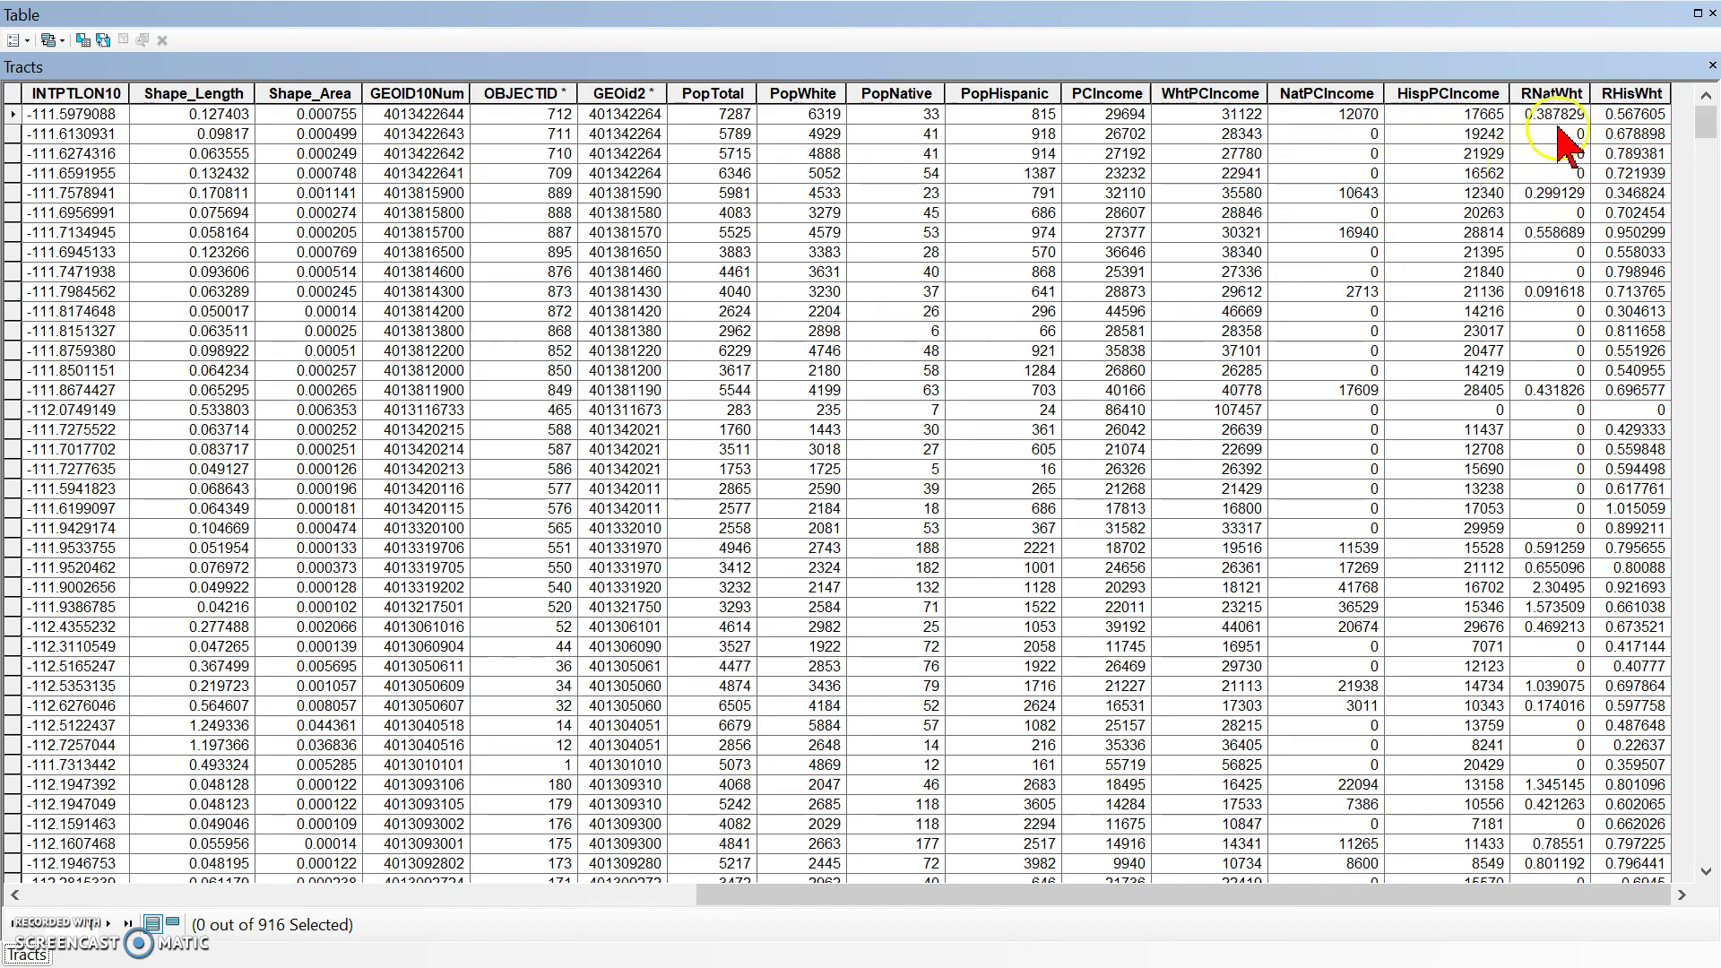
{"action": "left_click", "coordinate": [1556, 90]}
{"action": "left_click", "coordinate": [1639, 85], "text": "ctrl"}
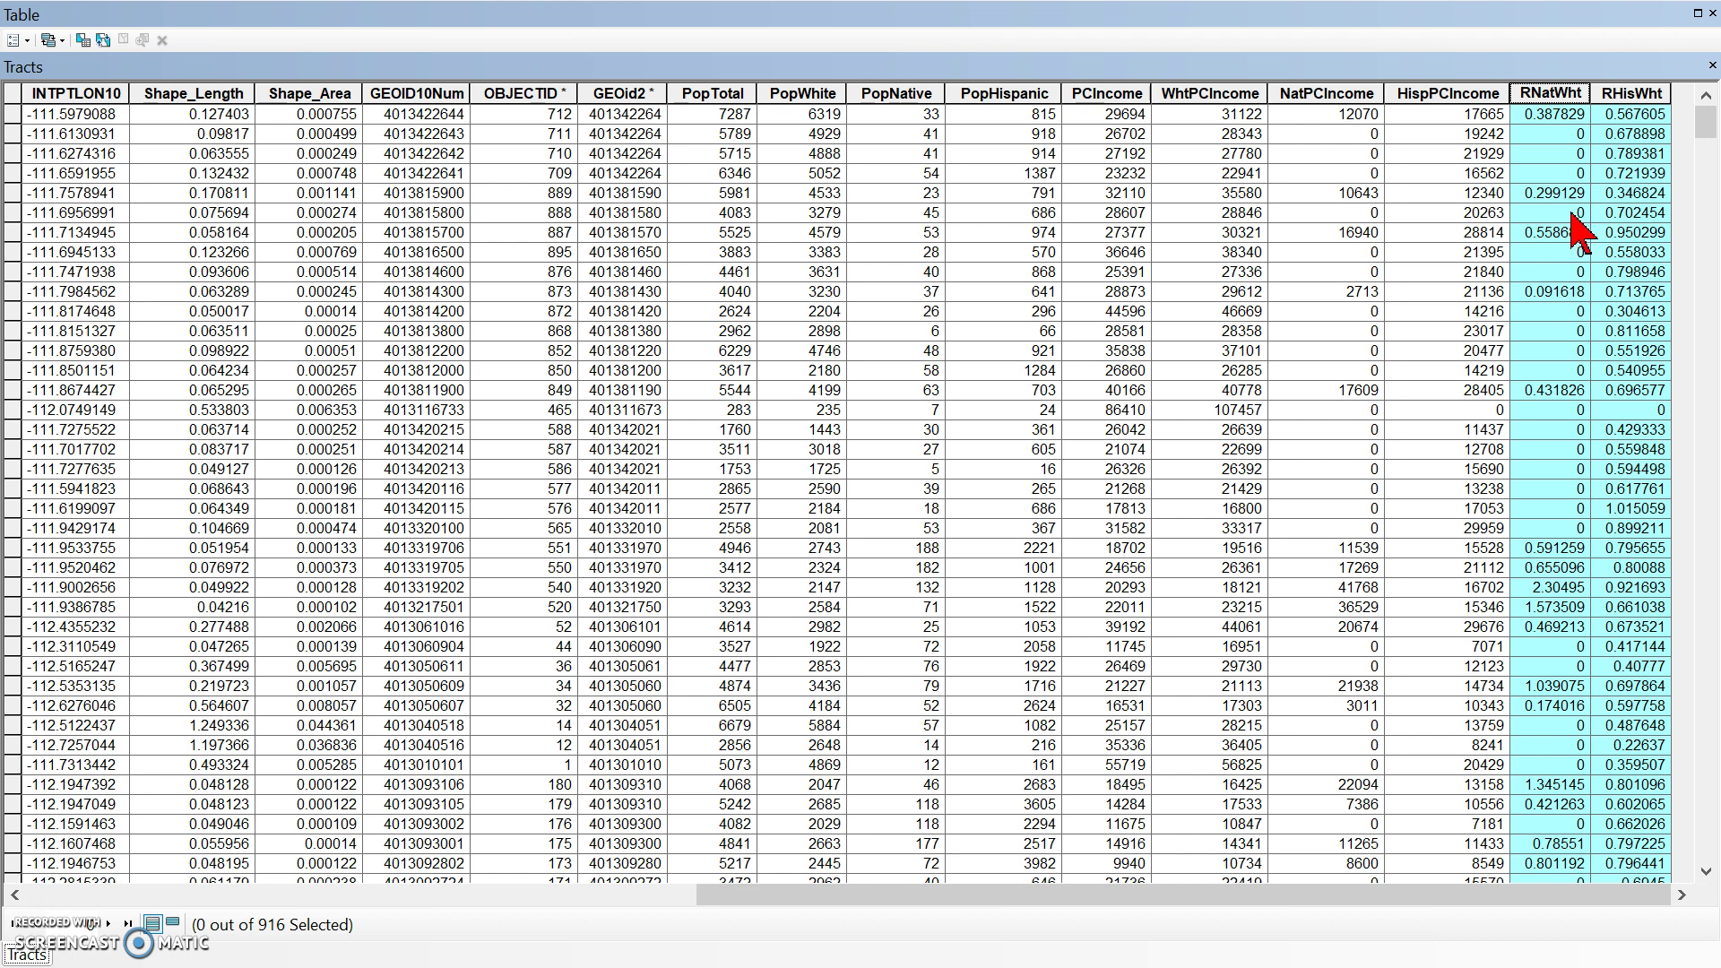
{"action": "left_click", "coordinate": [1712, 13]}
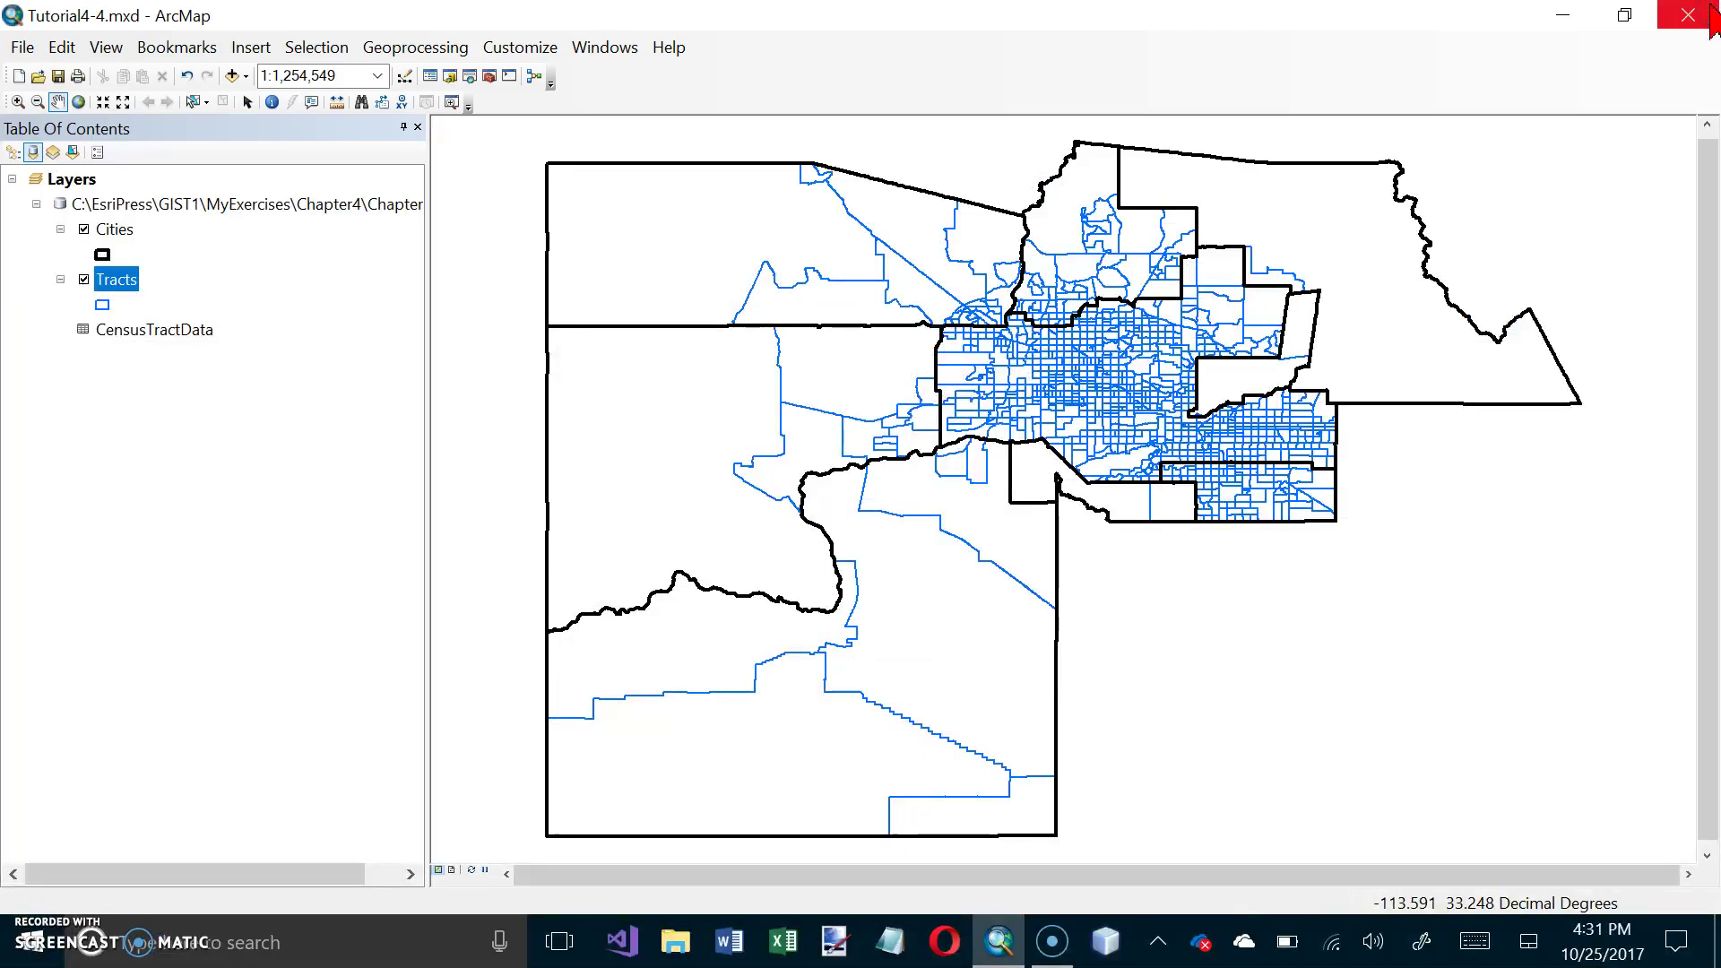
{"action": "left_click", "coordinate": [1683, 68]}
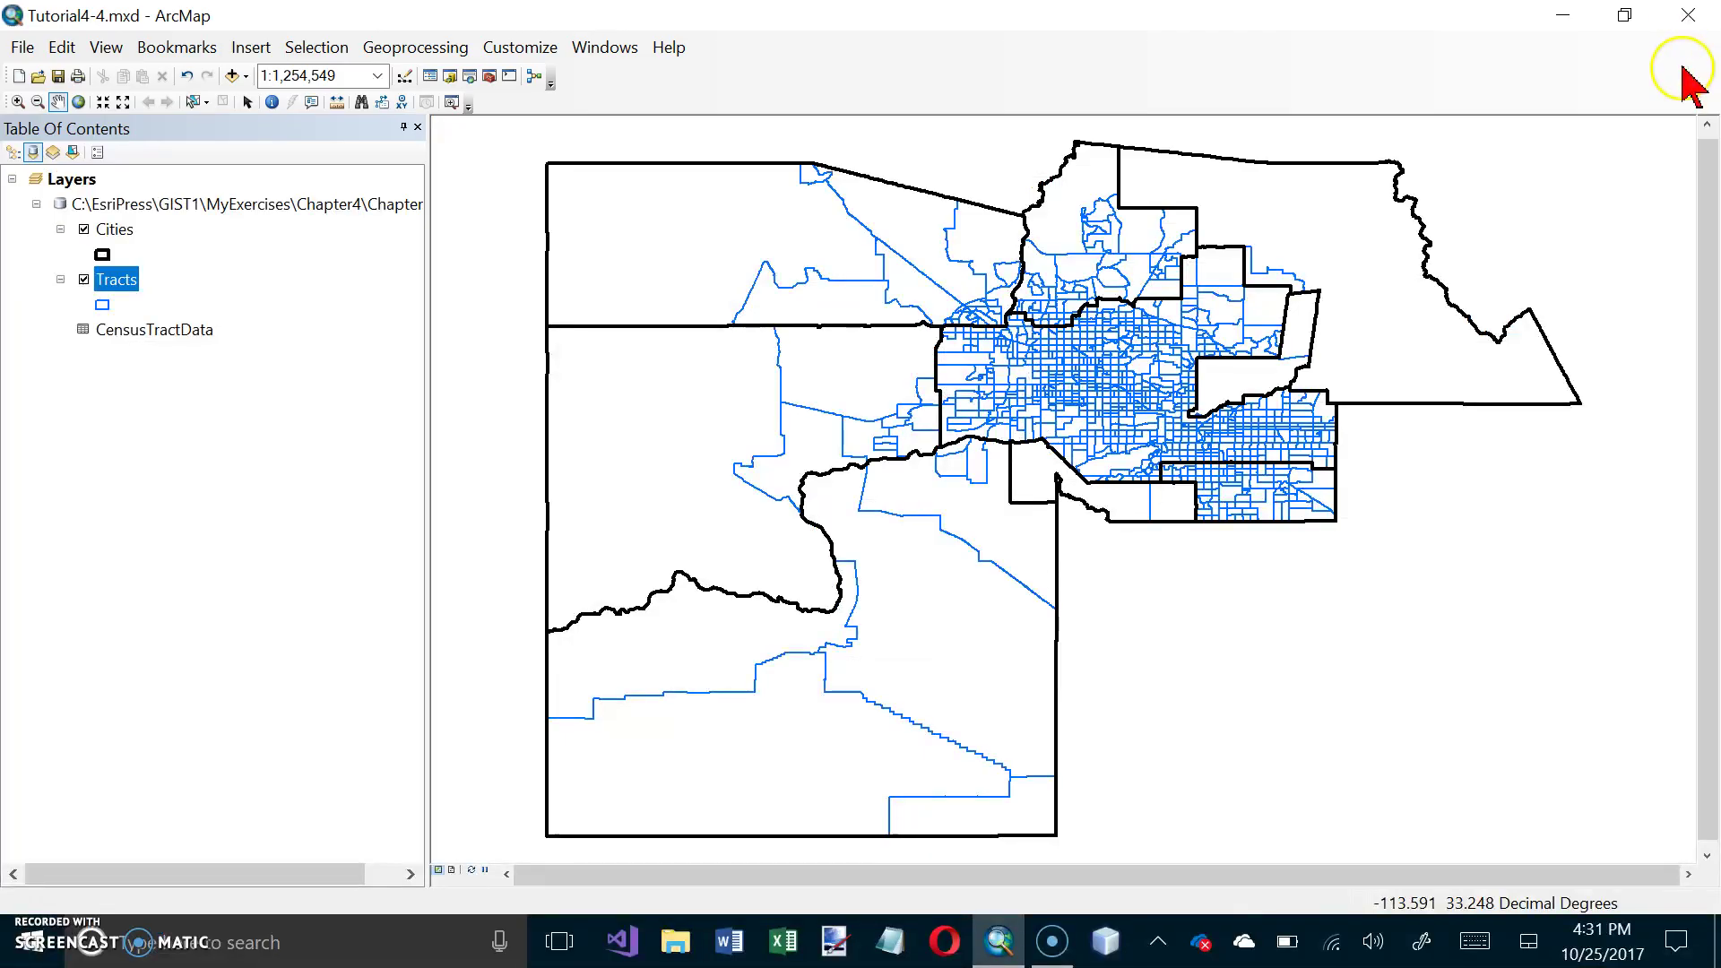
In Tracts Symbology, choose Quantities > Graduated colors with Value set to RNatWht.
{"action": "right_click", "coordinate": [132, 278]}
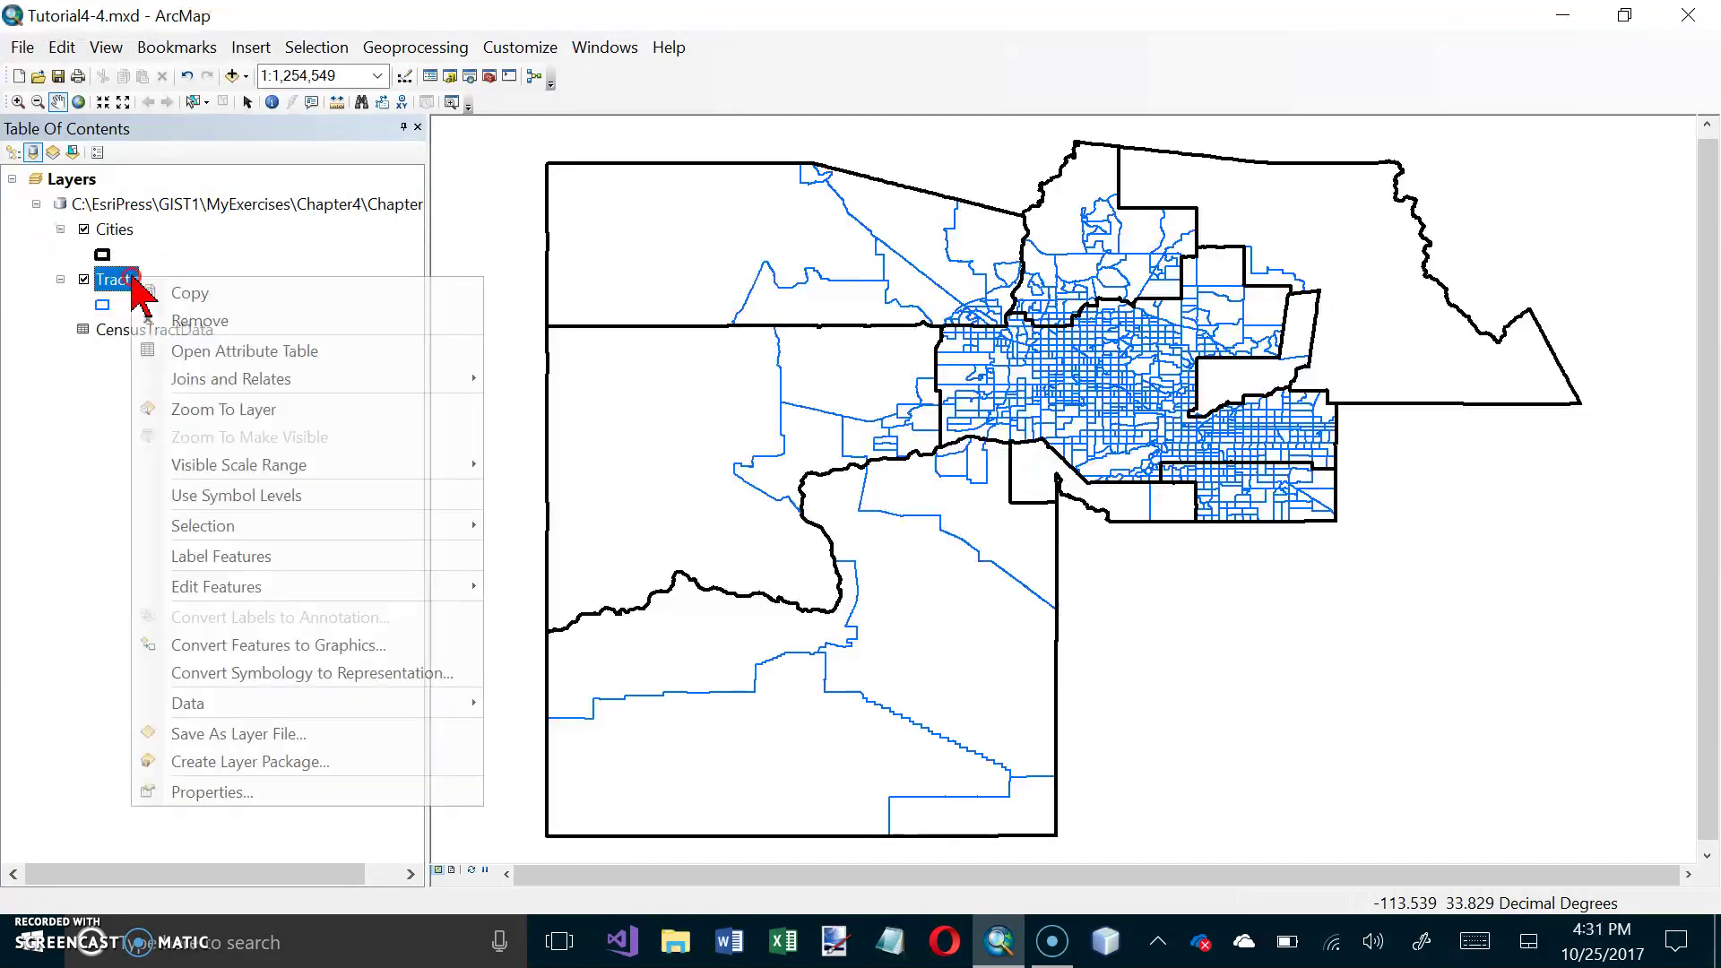
{"action": "left_click", "coordinate": [212, 793]}
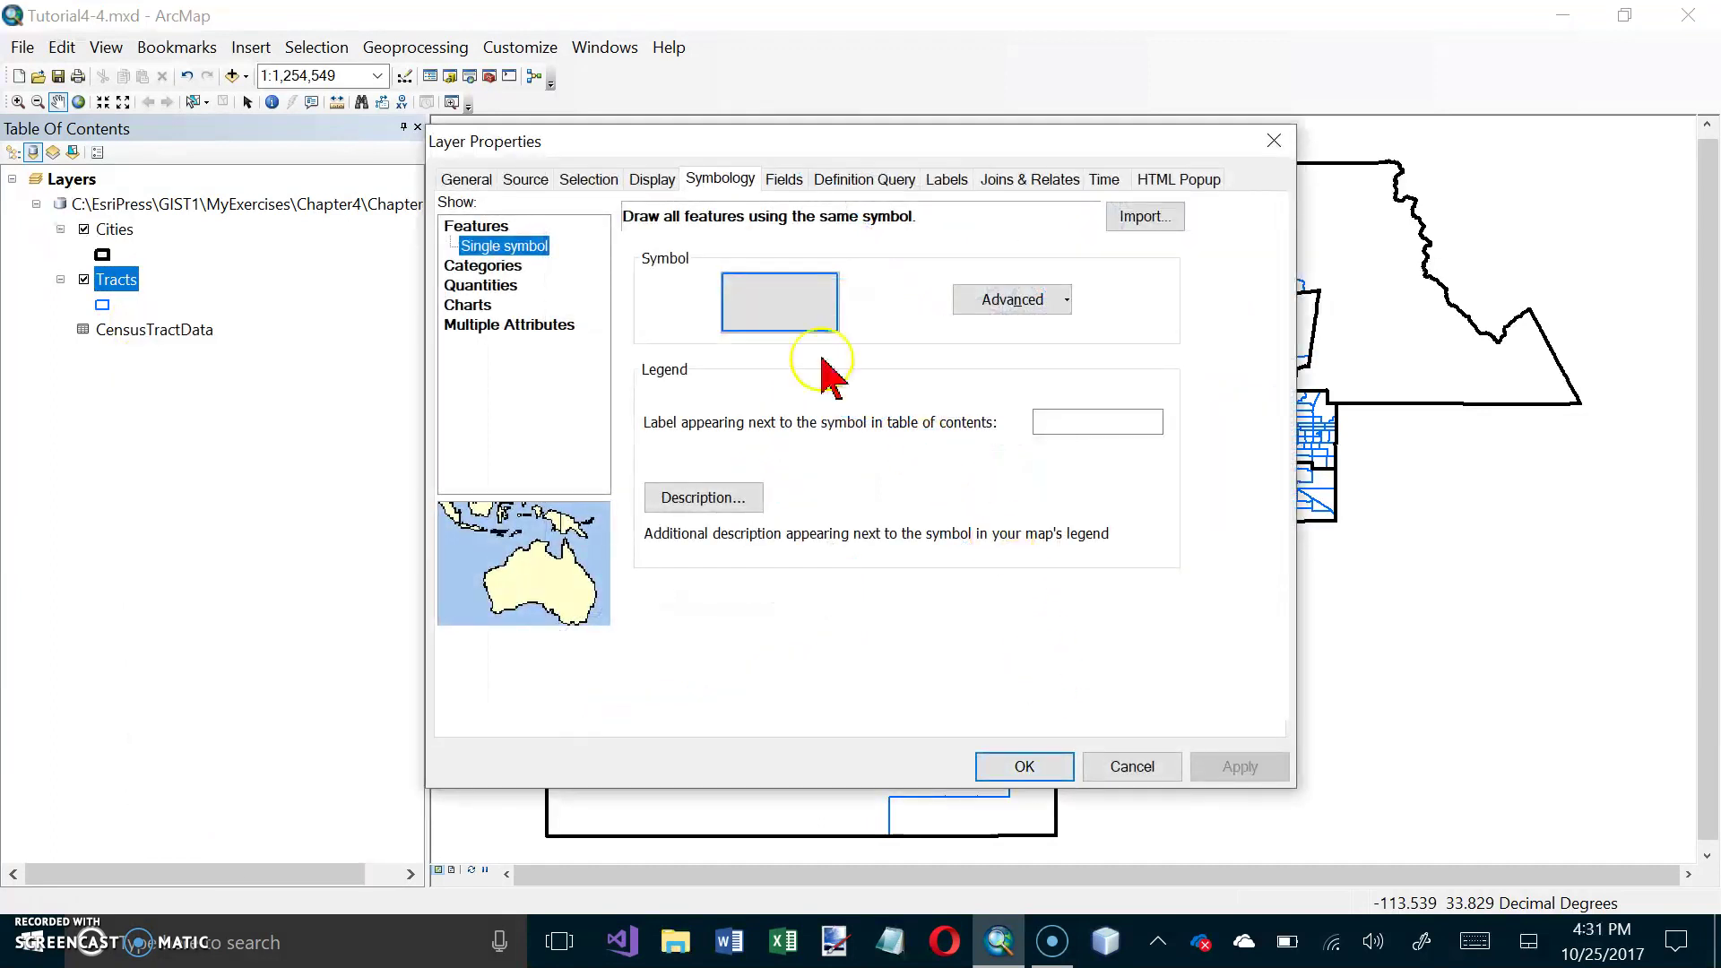
{"action": "left_click", "coordinate": [500, 286]}
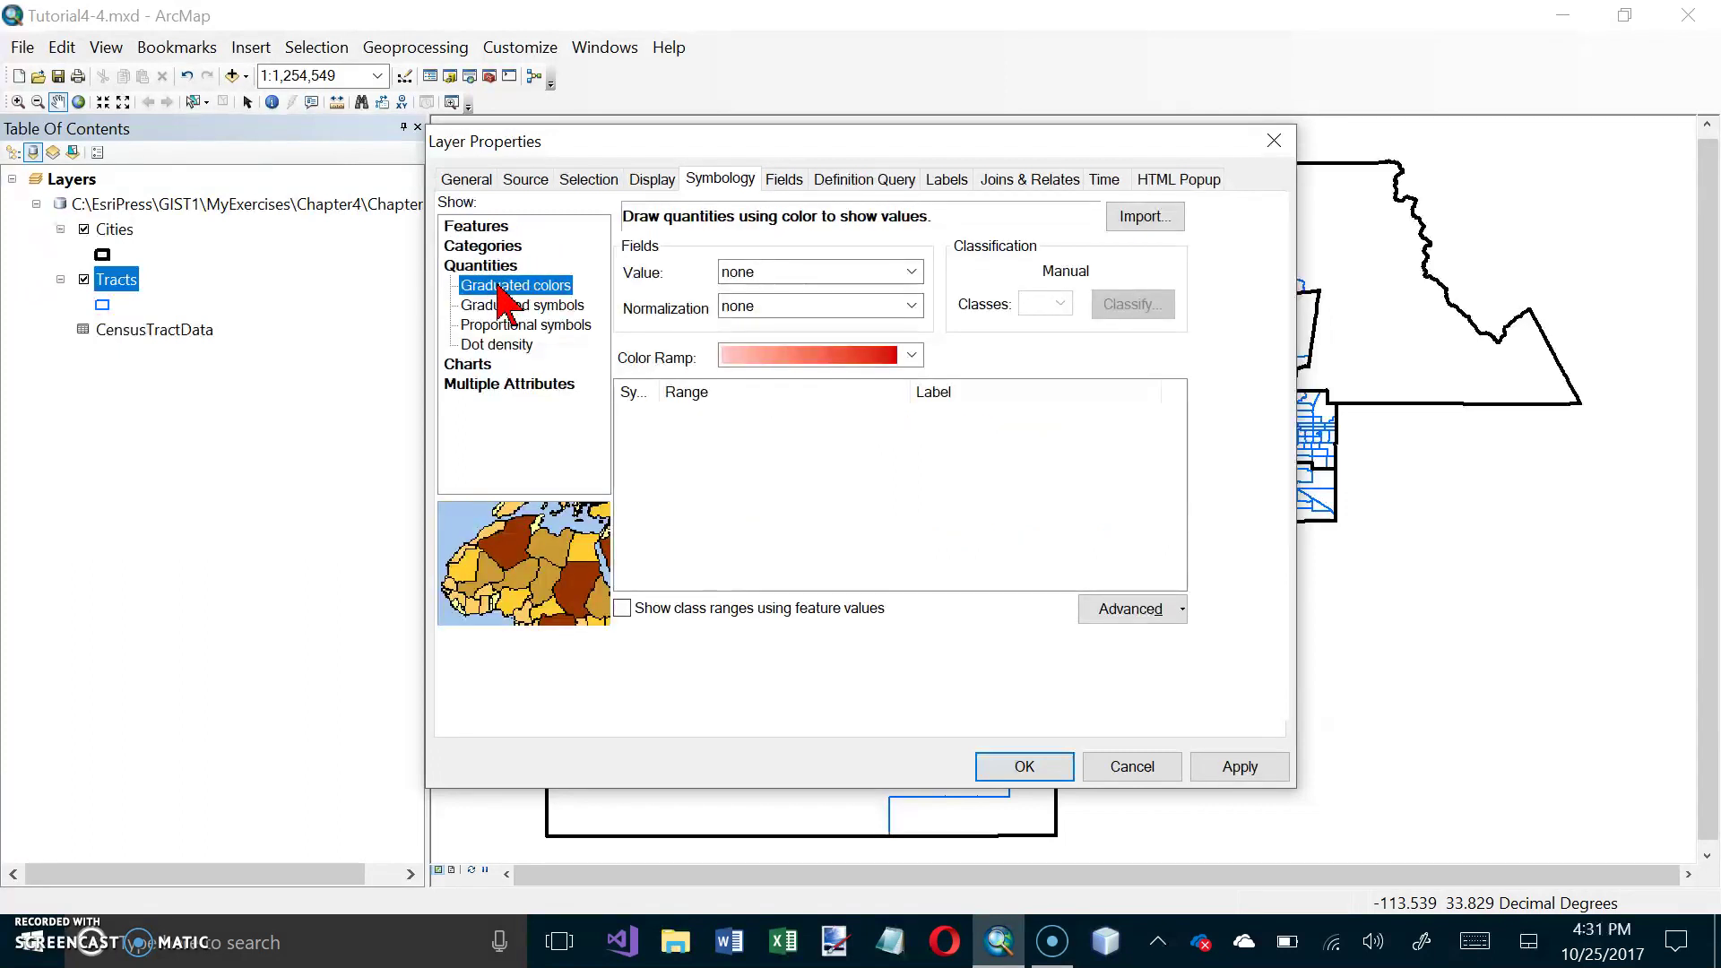
{"action": "left_click", "coordinate": [519, 286]}
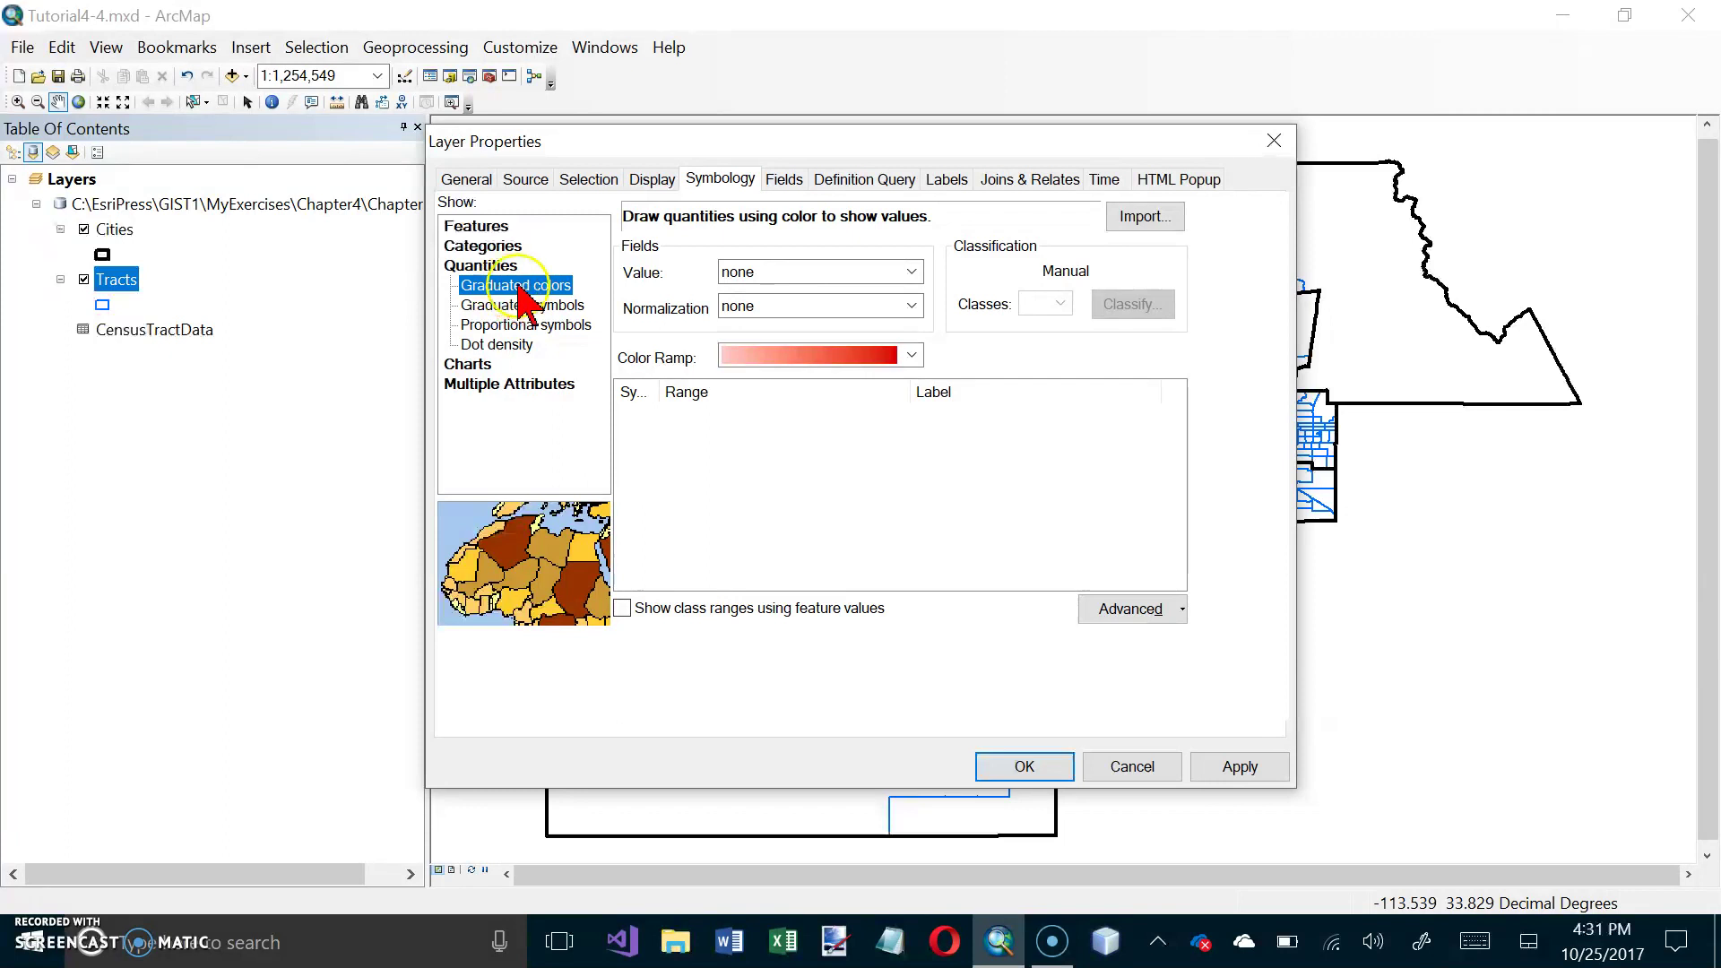
{"action": "left_click", "coordinate": [912, 272]}
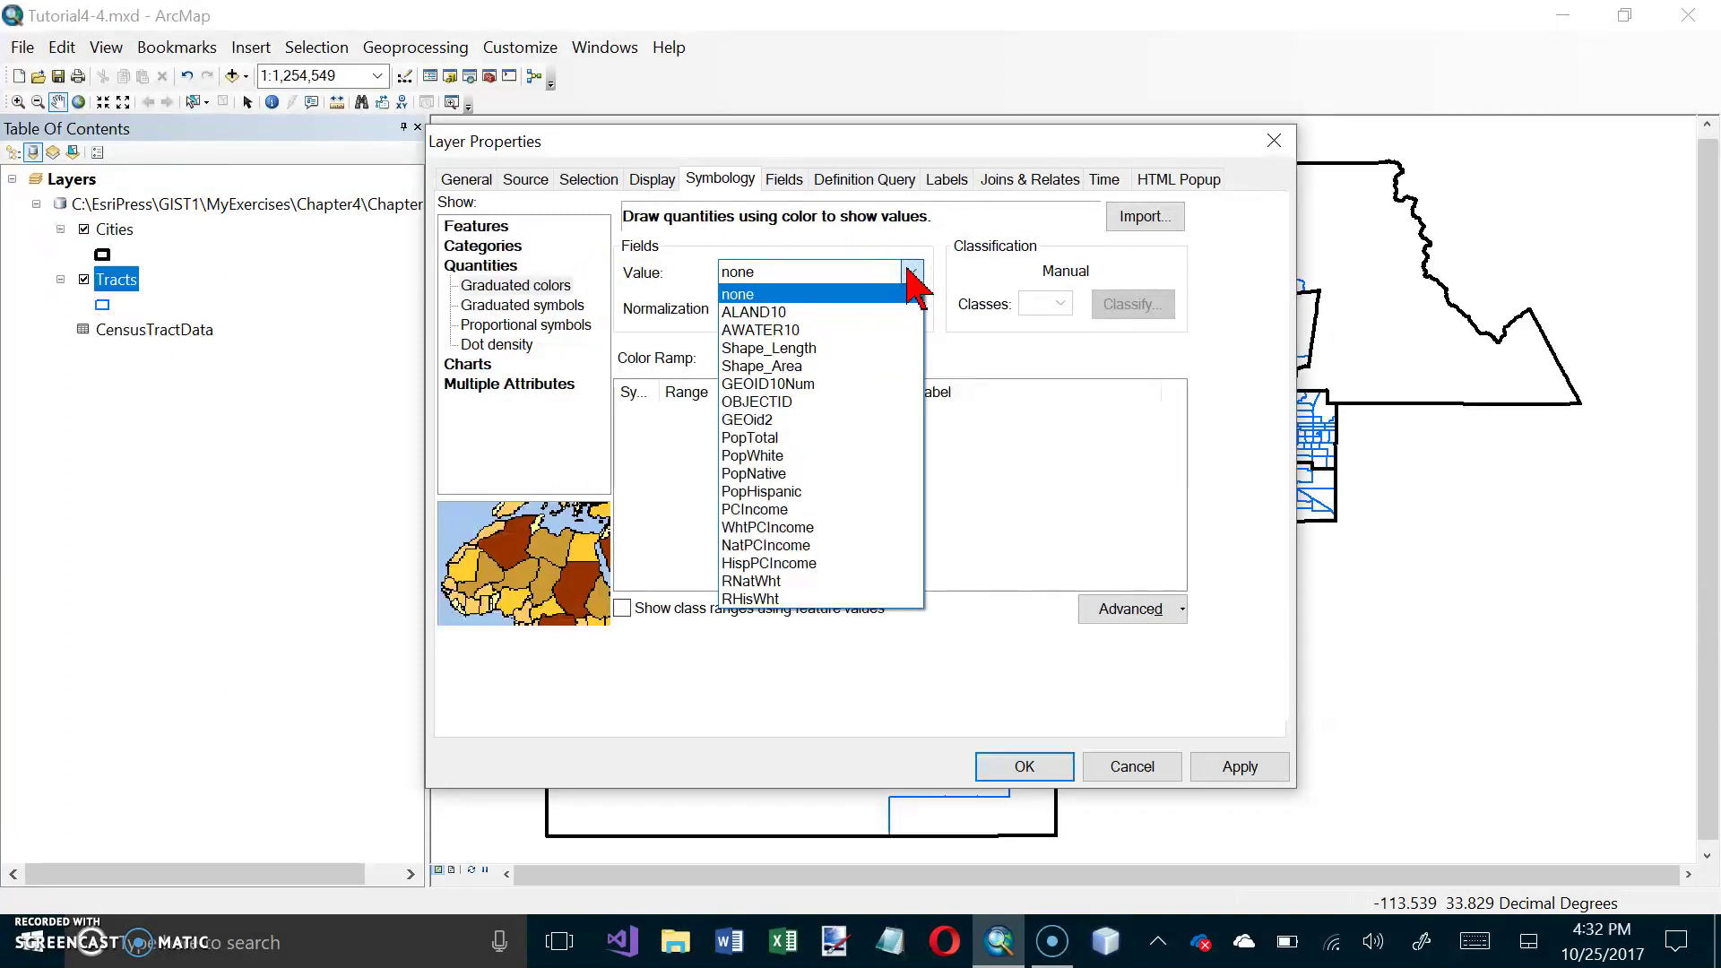
{"action": "left_click", "coordinate": [805, 556]}
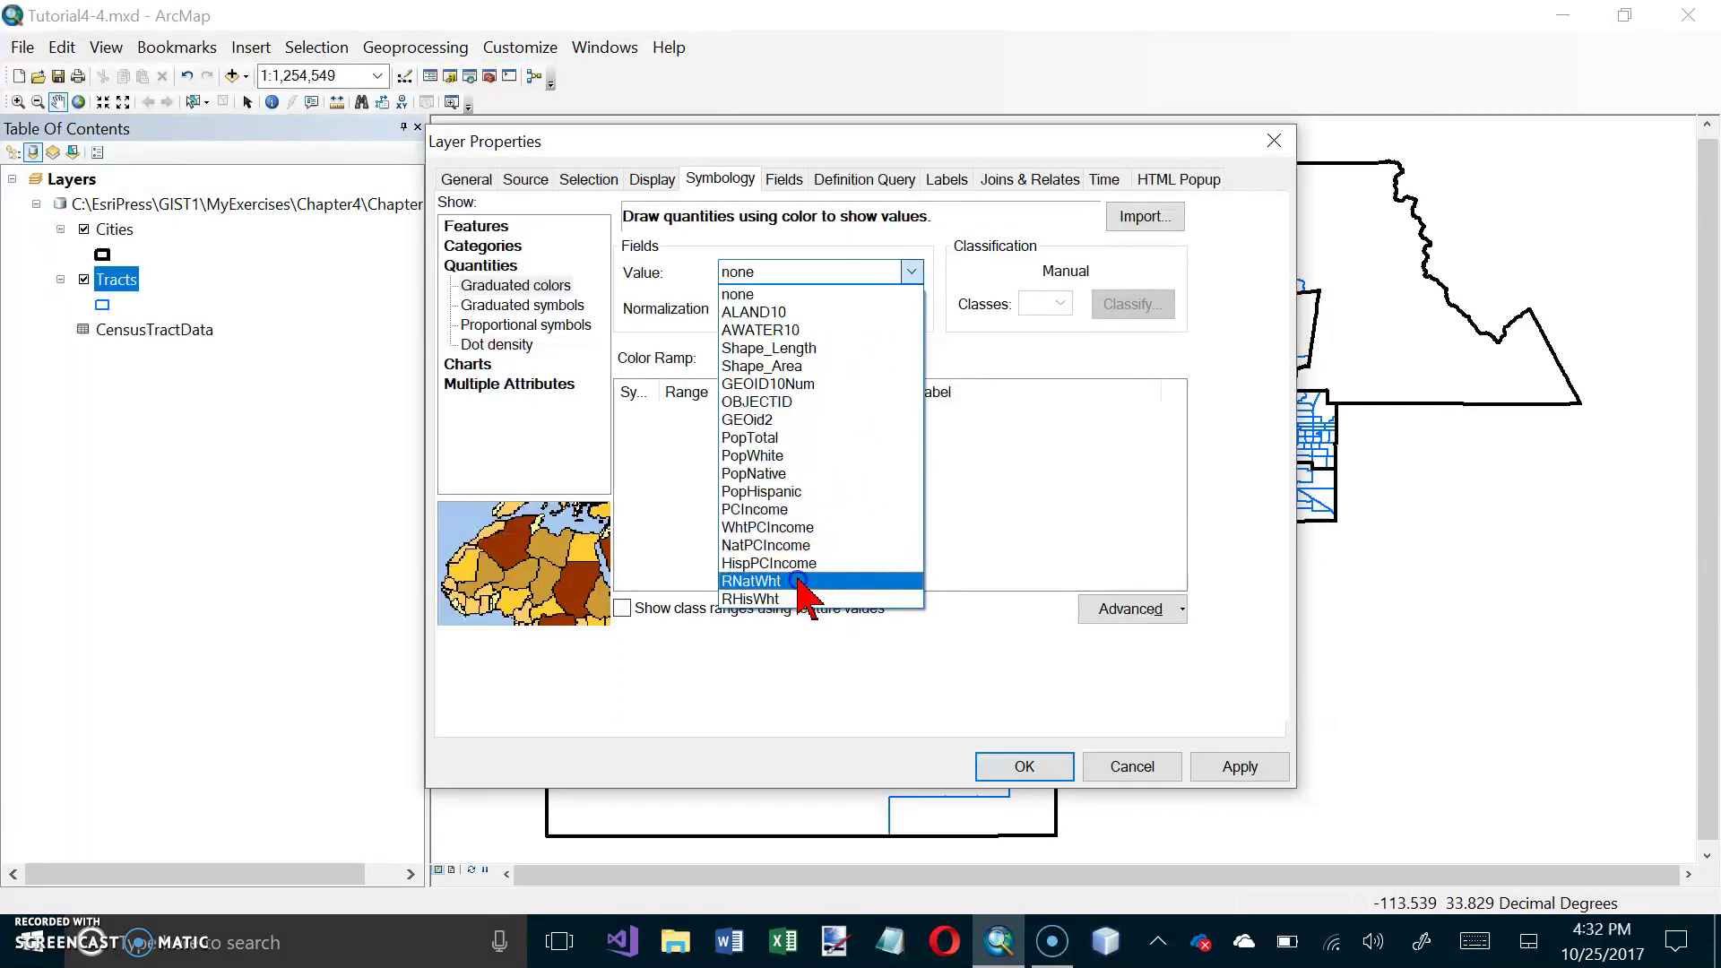
{"action": "left_click", "coordinate": [800, 581]}
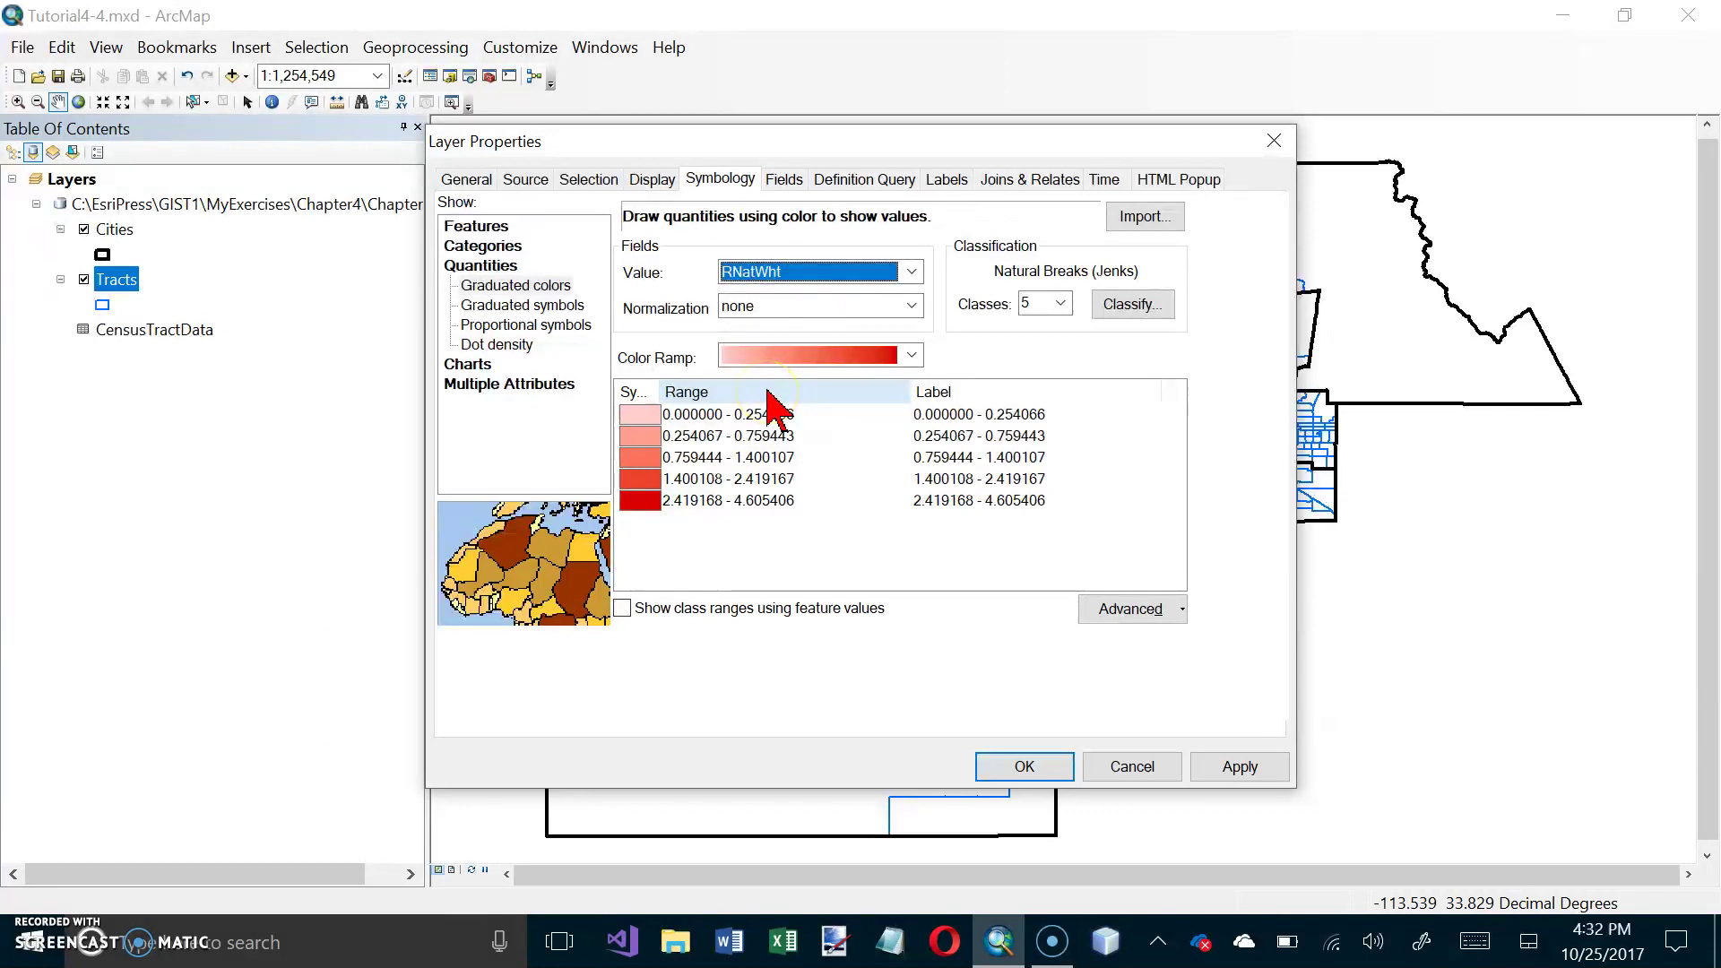
Apply the red-yellow-green colour ramp to the Tracts classes.
{"action": "left_click", "coordinate": [912, 355]}
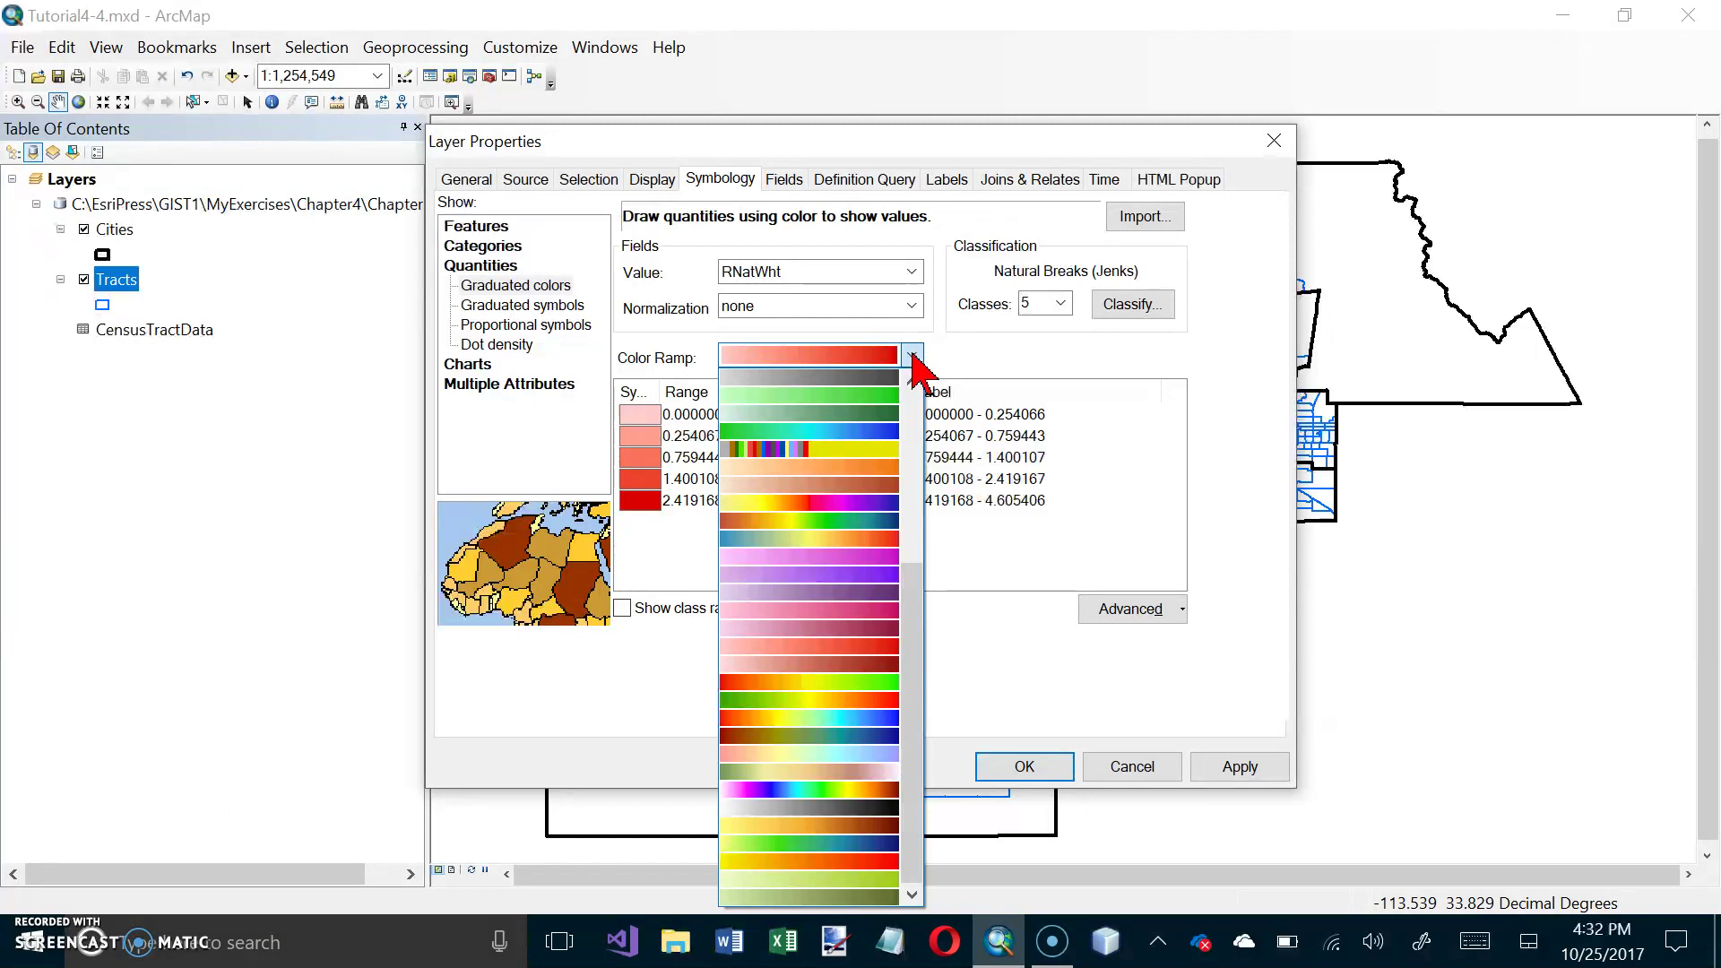
{"action": "left_click", "coordinate": [733, 685]}
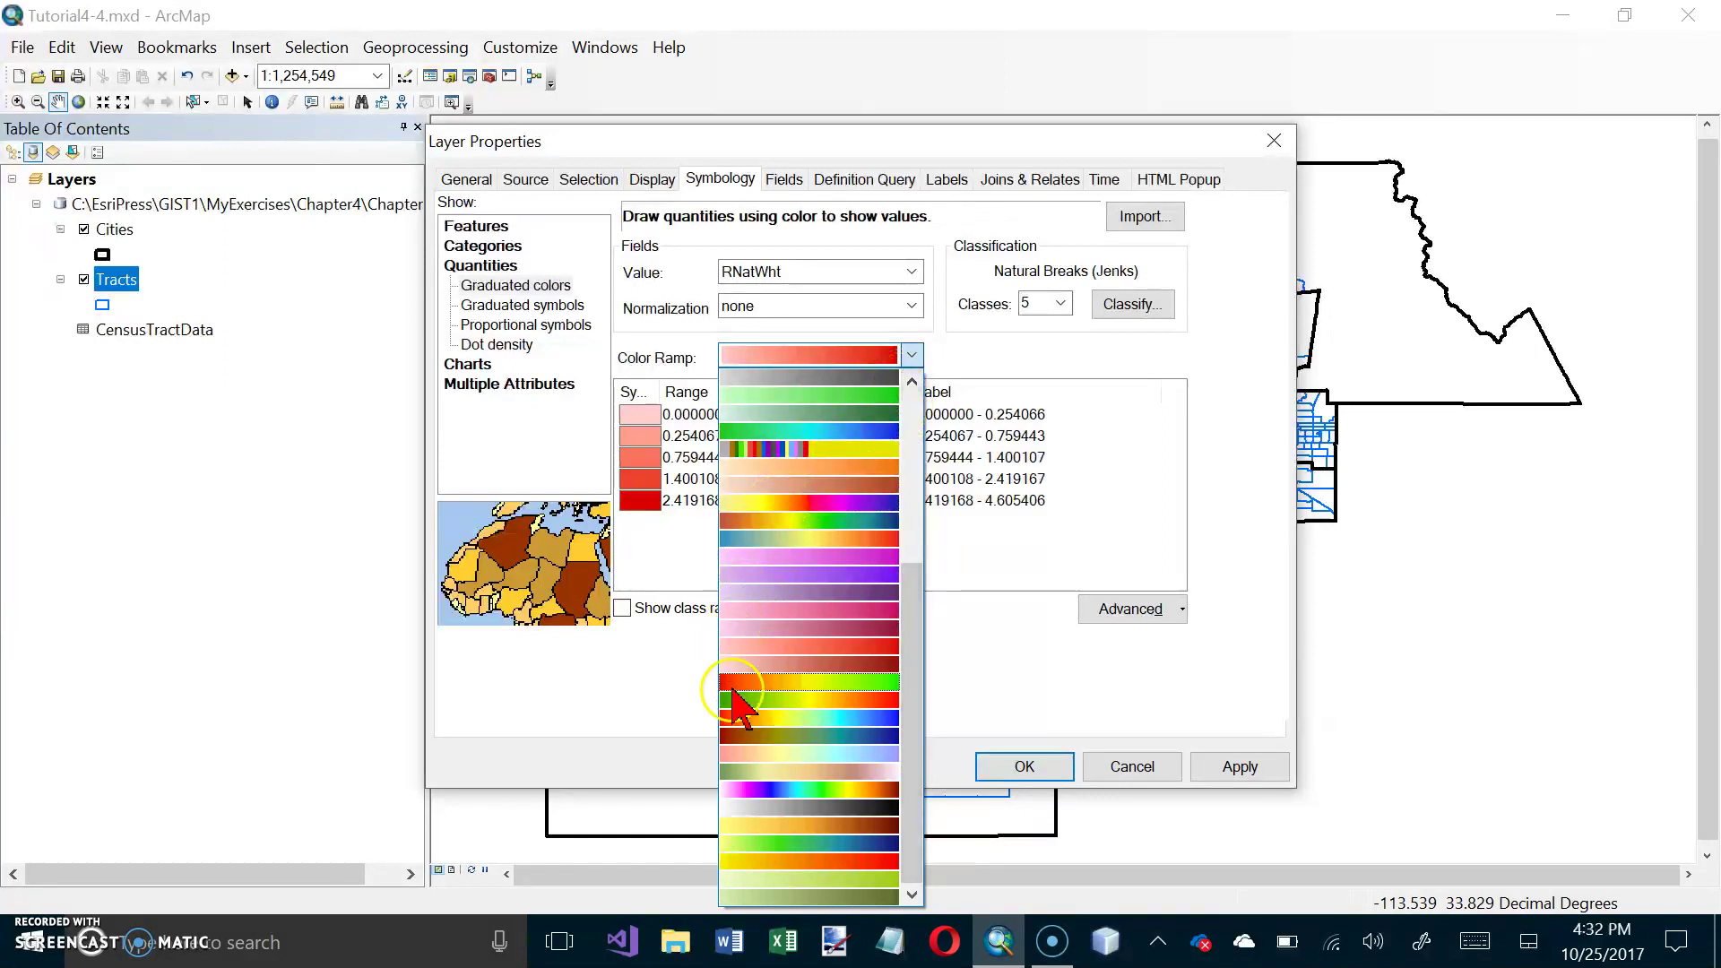
{"action": "left_click", "coordinate": [813, 683]}
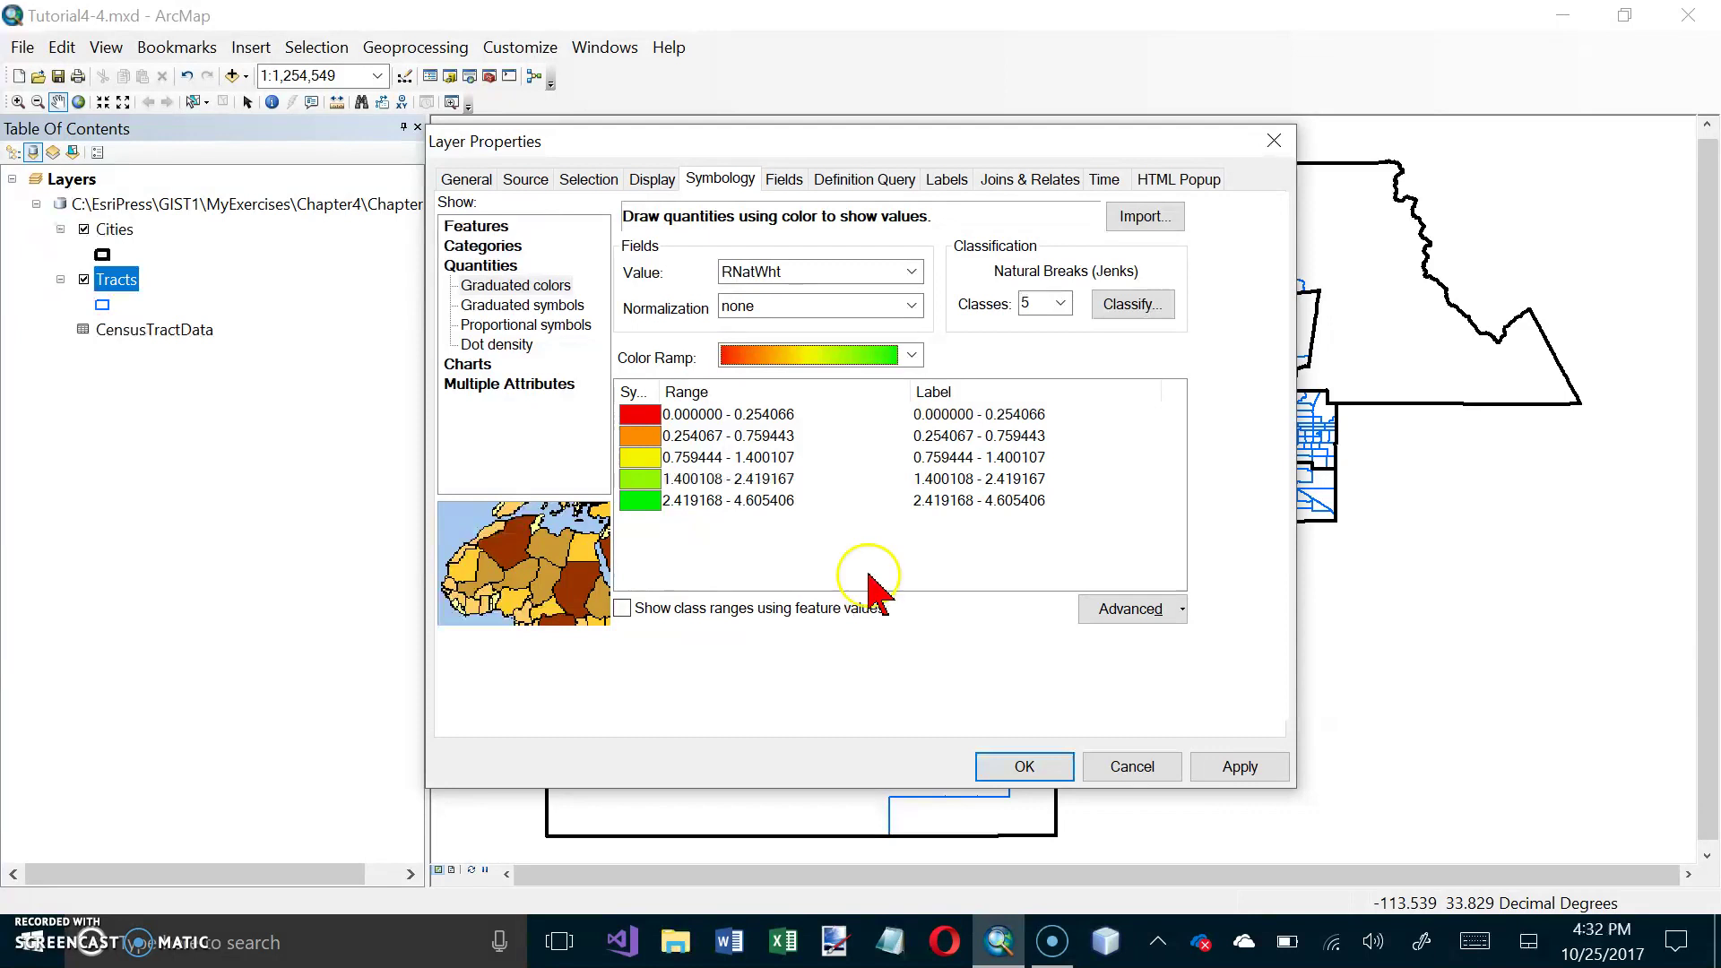
Reclassify RNatWht into five Quantile classes and apply the symbology to the map.
{"action": "left_click", "coordinate": [1129, 305]}
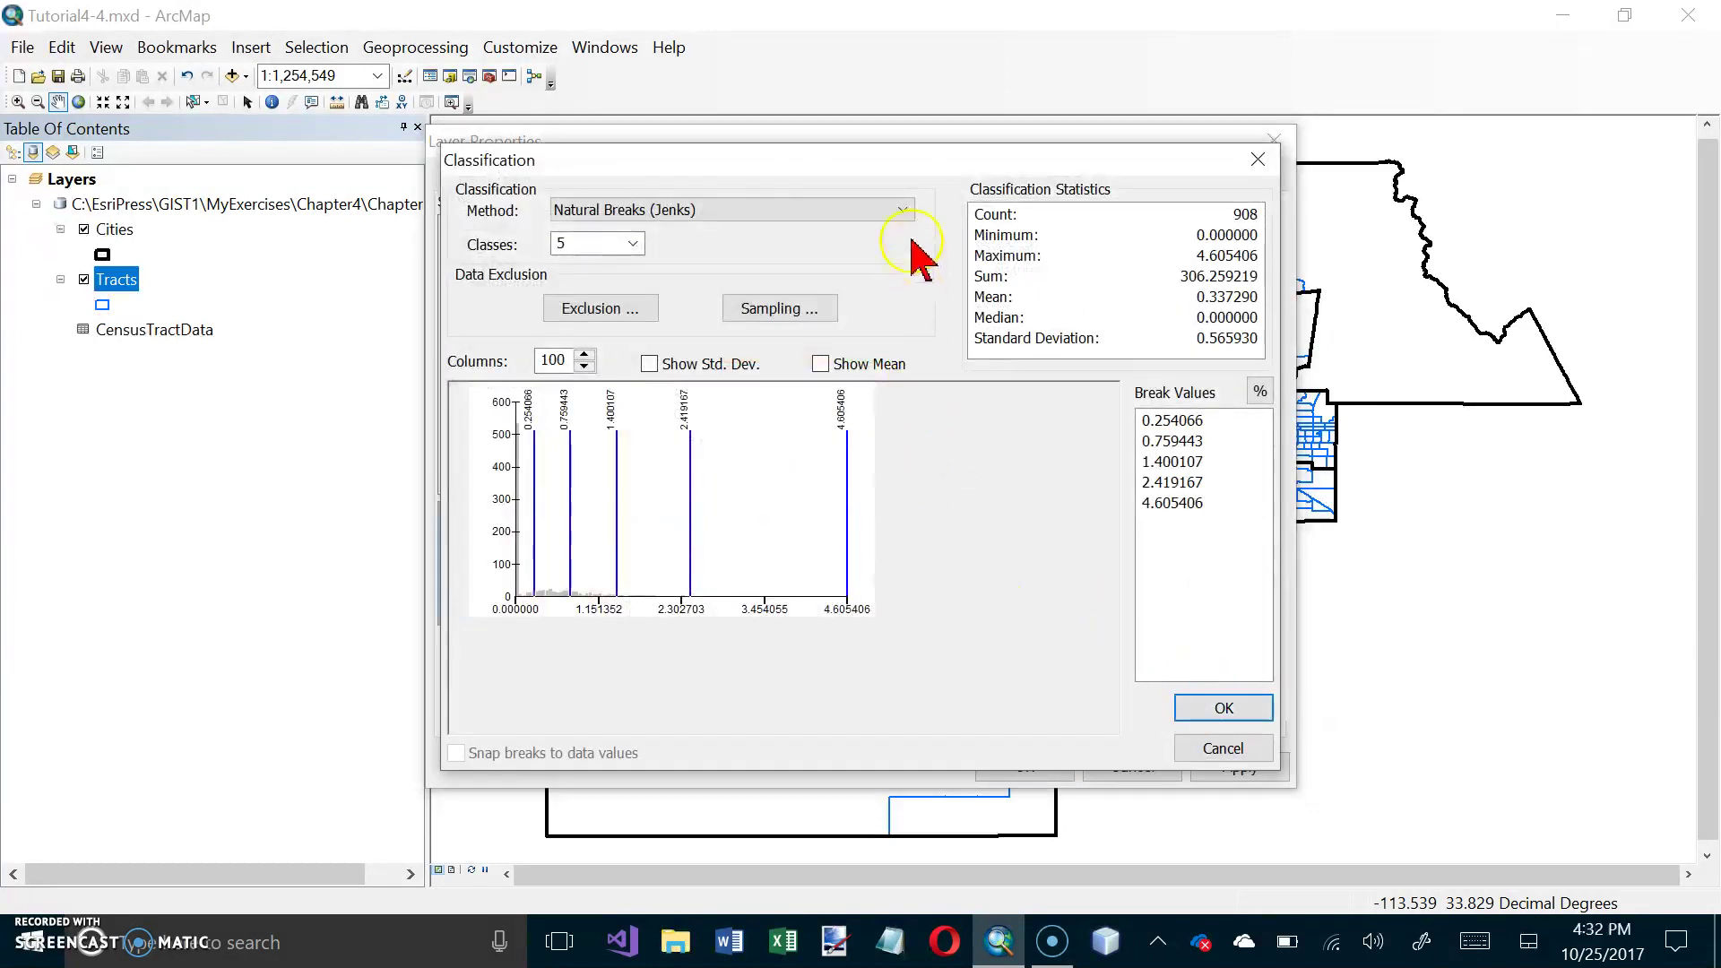
{"action": "left_click", "coordinate": [903, 210]}
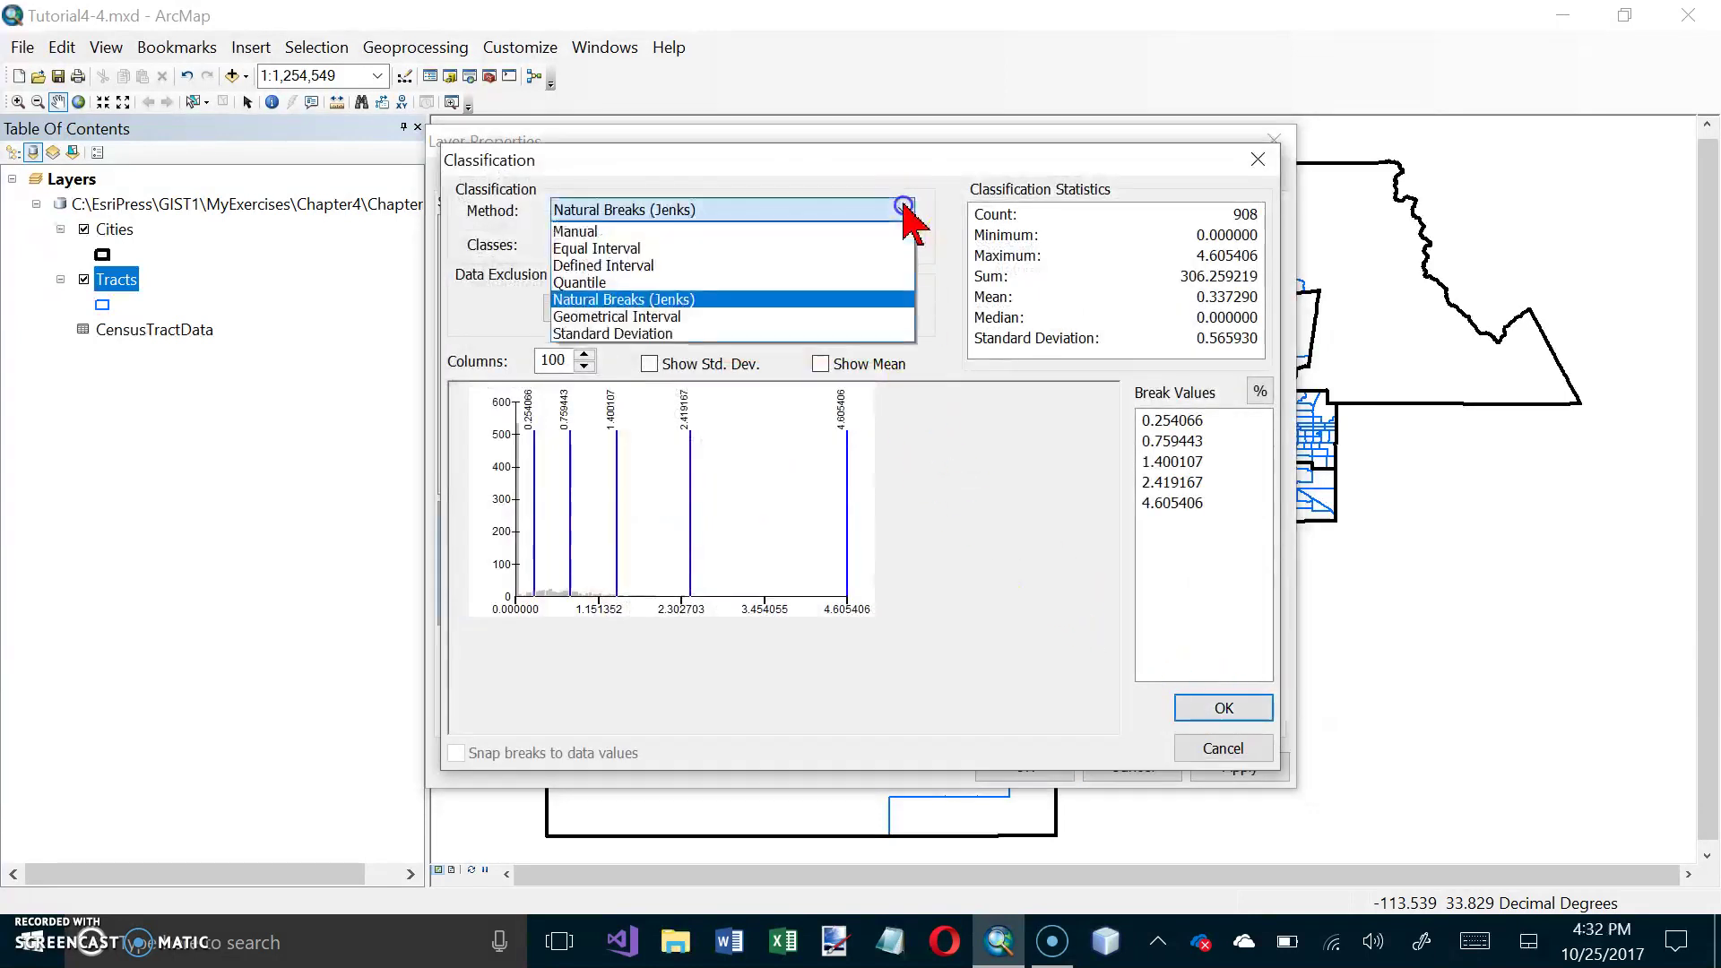
{"action": "left_click", "coordinate": [679, 283]}
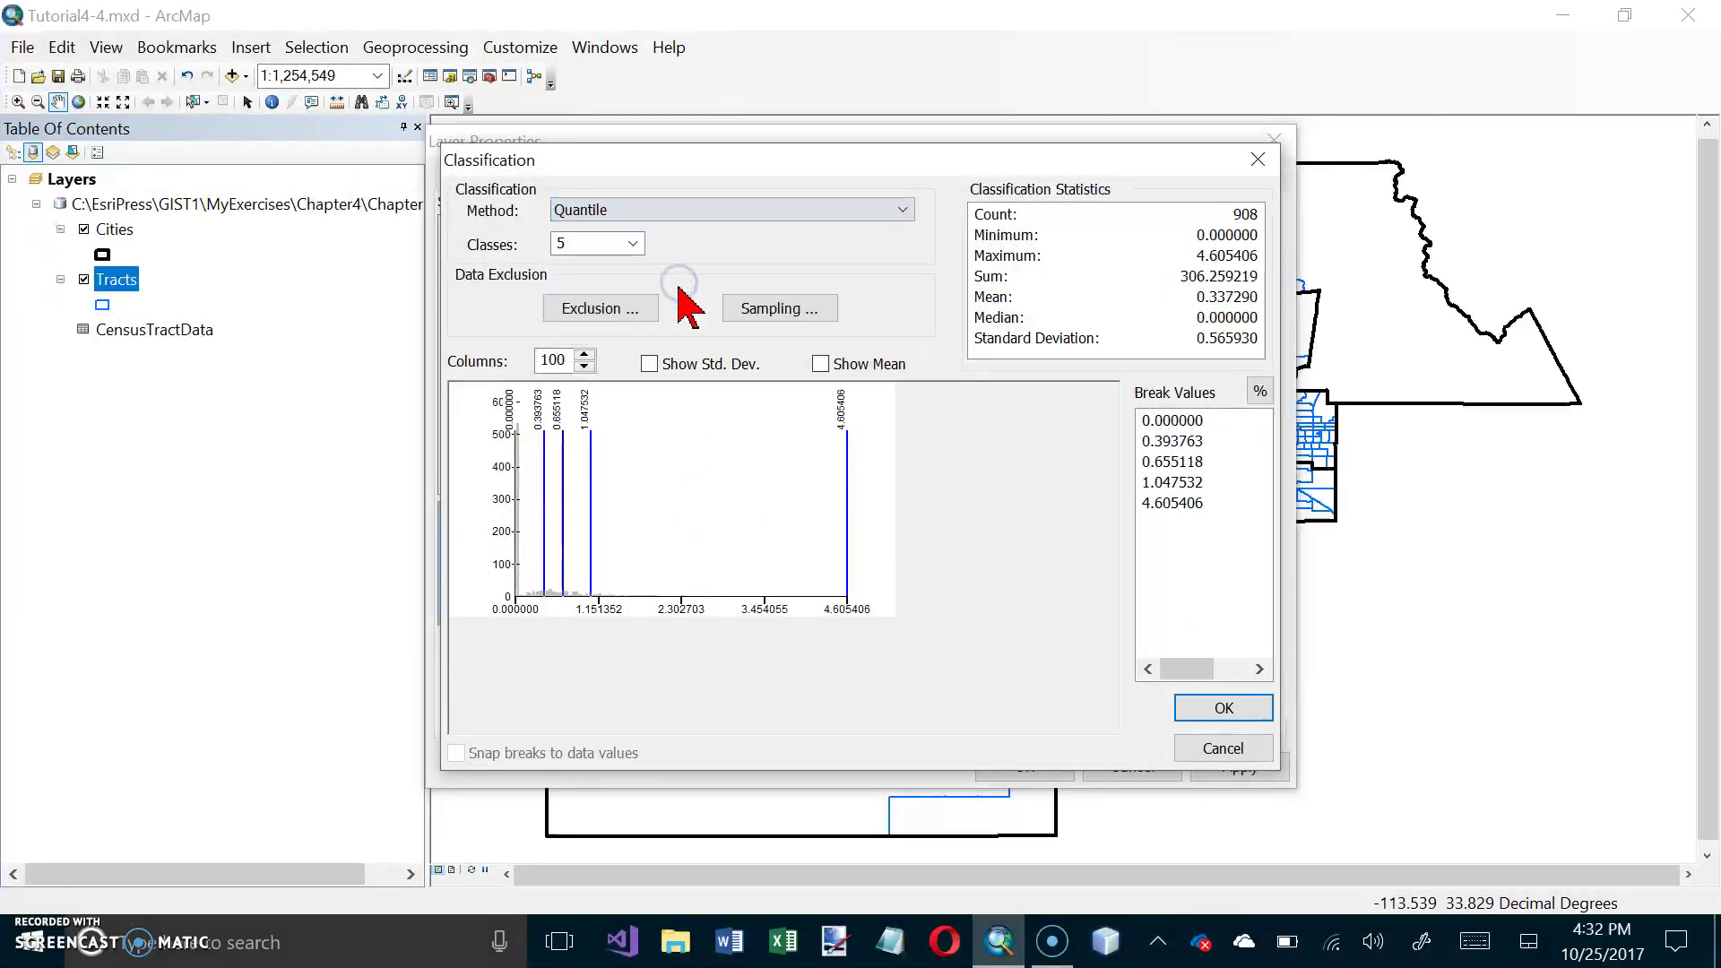
{"action": "left_click", "coordinate": [1214, 712]}
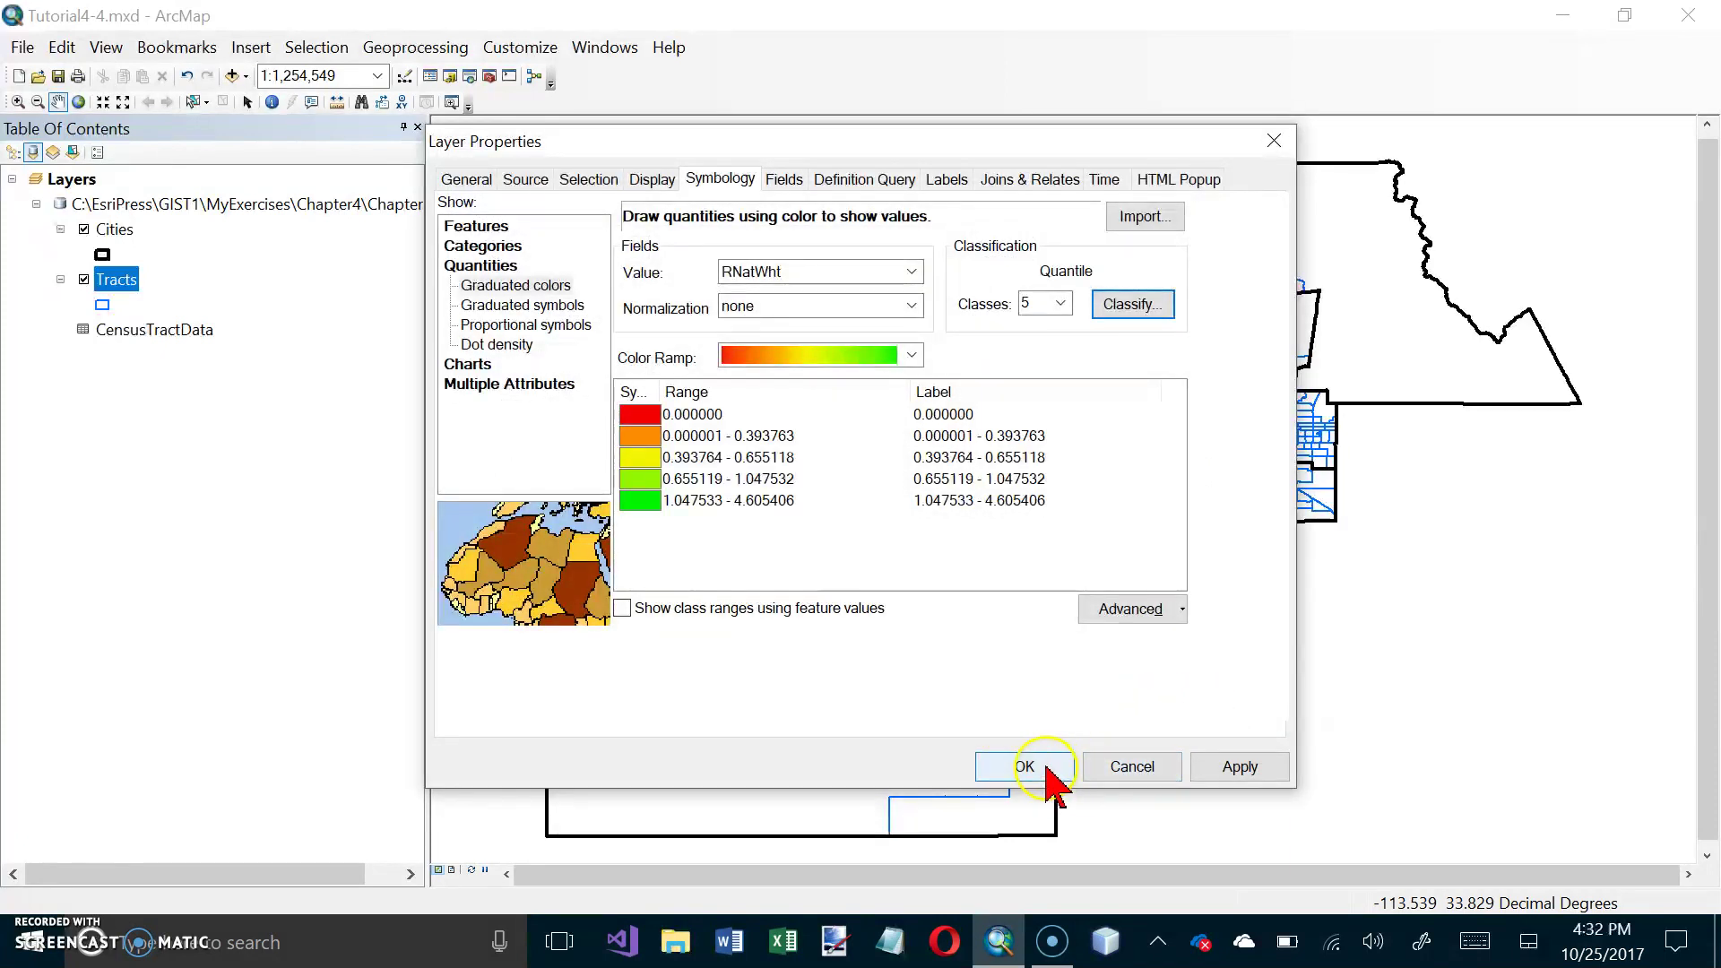
{"action": "left_click", "coordinate": [1047, 773]}
{"action": "left_click", "coordinate": [1057, 757]}
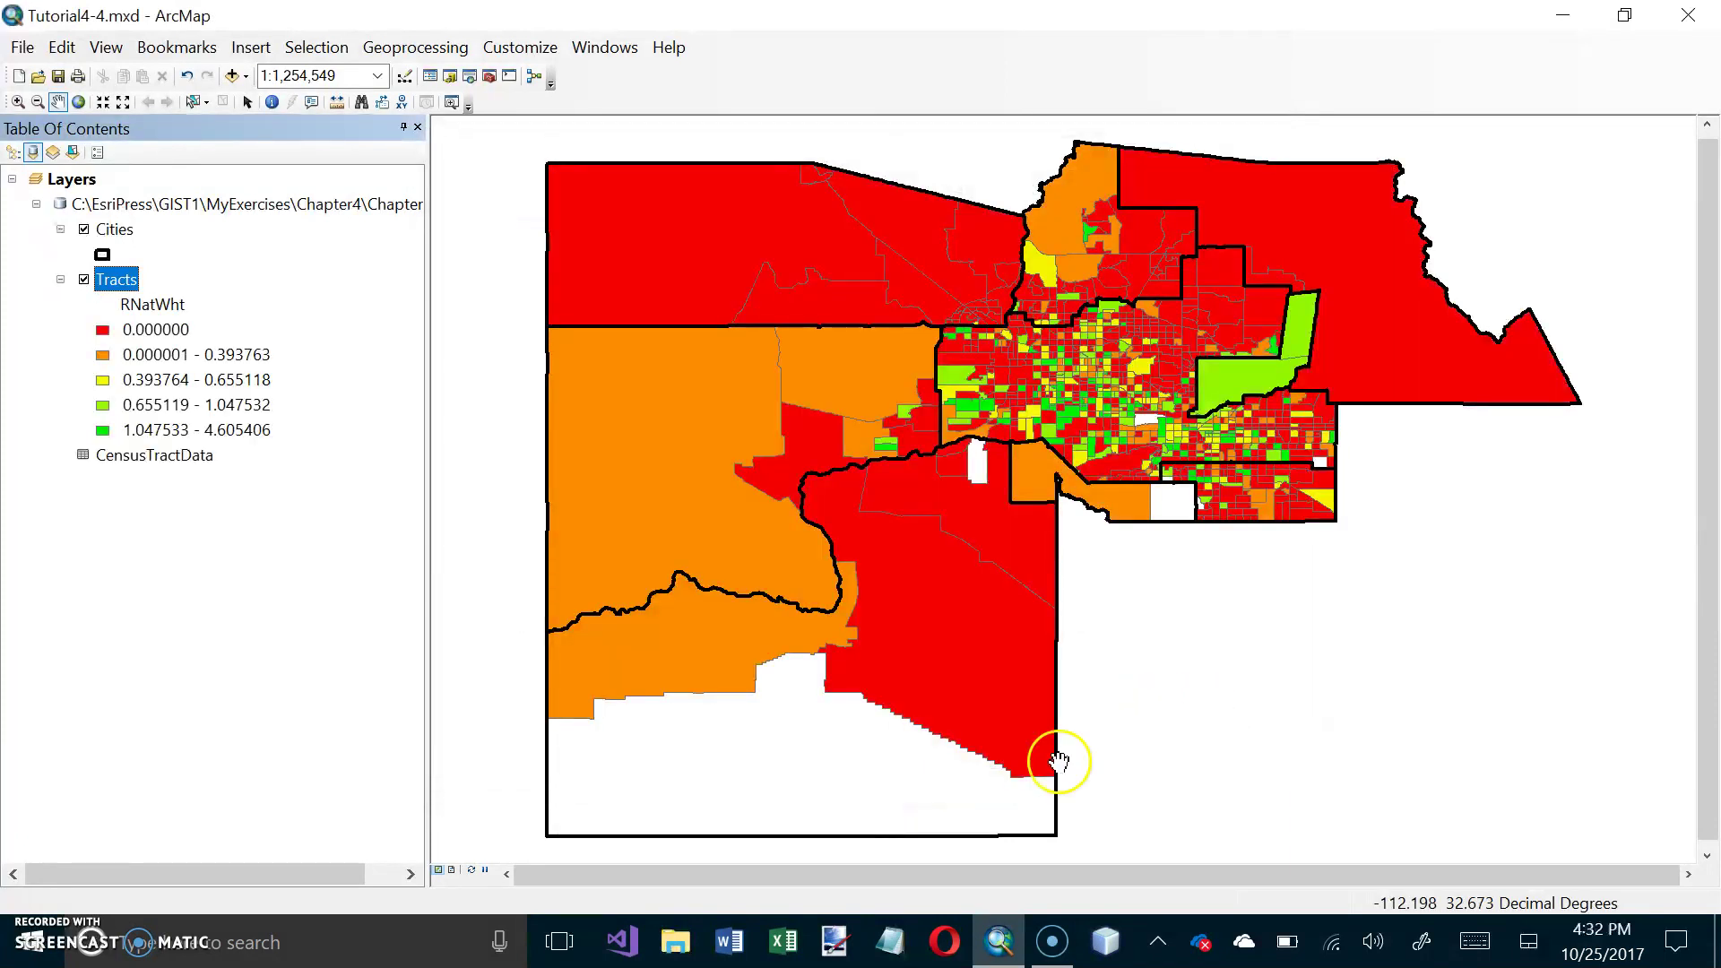